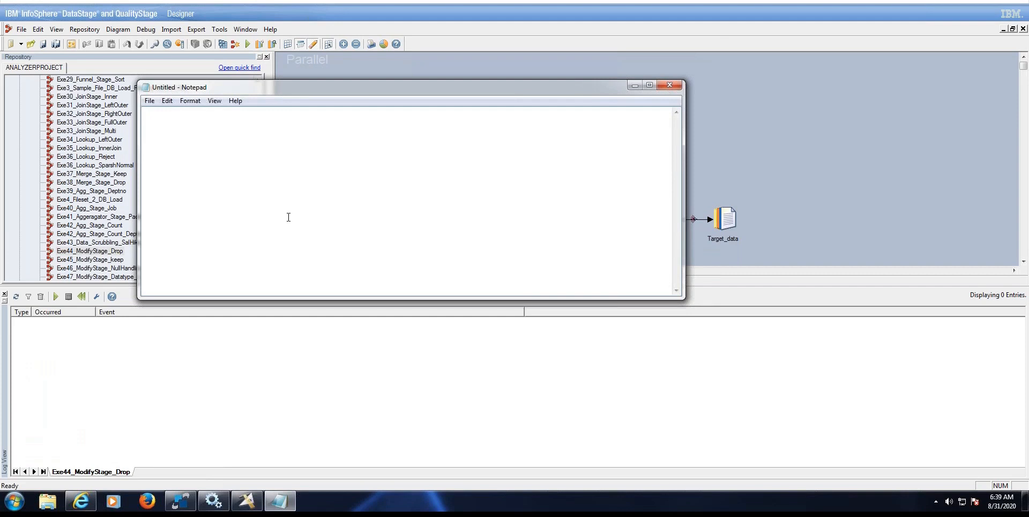
# Start the notes with the heading "Modify stage" and the first item "1.Drop/Keep the column".
pyautogui.write('Modify stage')
pyautogui.press('Return')
pyautogui.write('1')
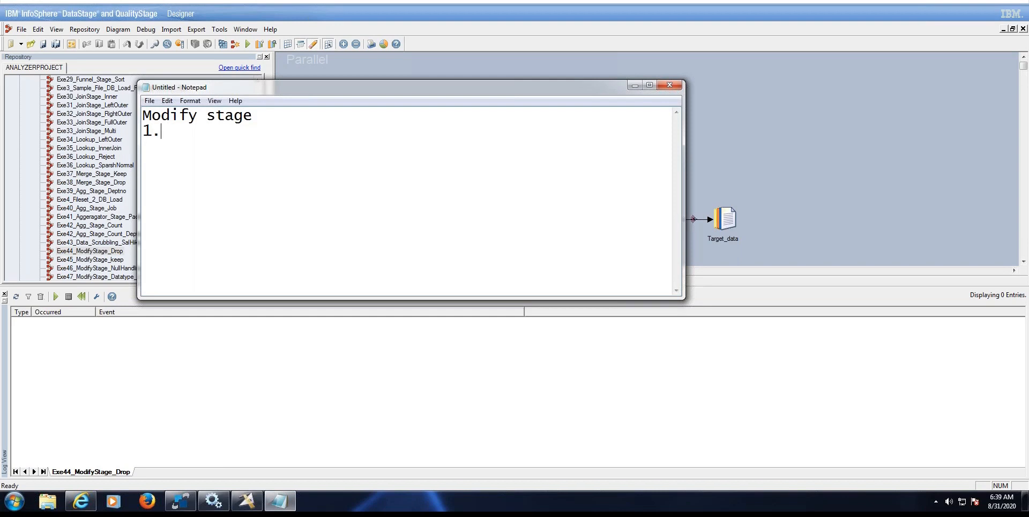
pyautogui.write('.Drop/Keep')
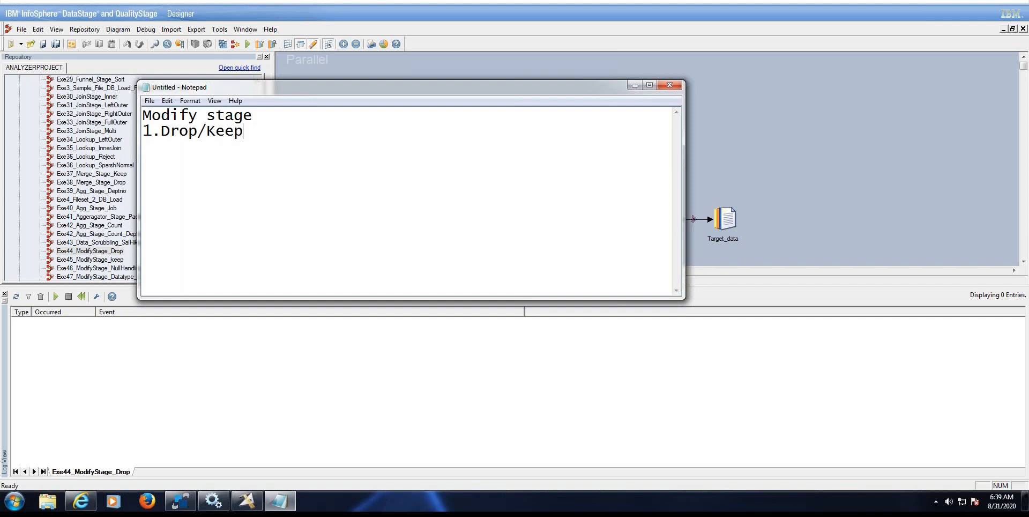
pyautogui.write(' the column')
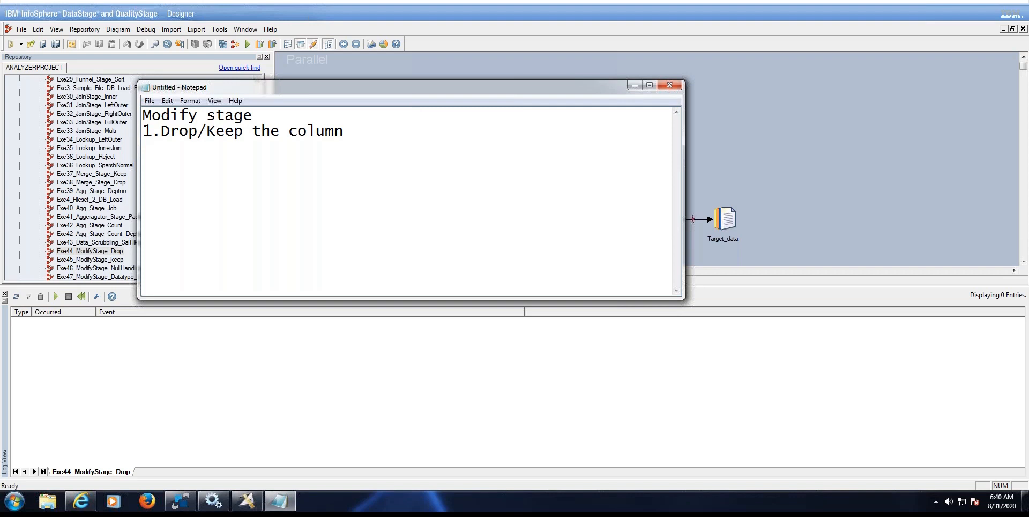
# Add the list items "2.Datatype conversion" and "3.Null Handling" to the Modify stage notes.
pyautogui.write('2.')
pyautogui.write('Data')
pyautogui.write('type conversion')
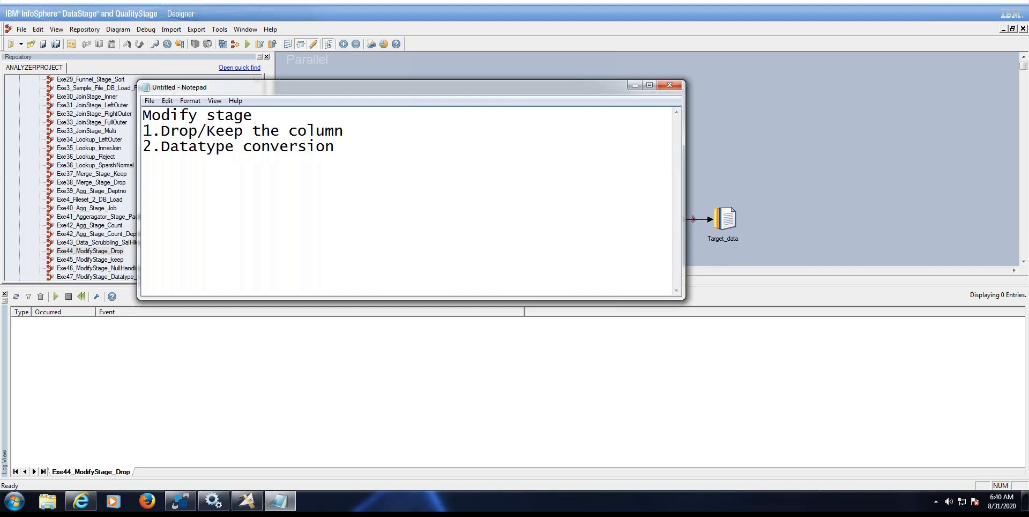
pyautogui.press('Return')
pyautogui.write('3.Null Handling')
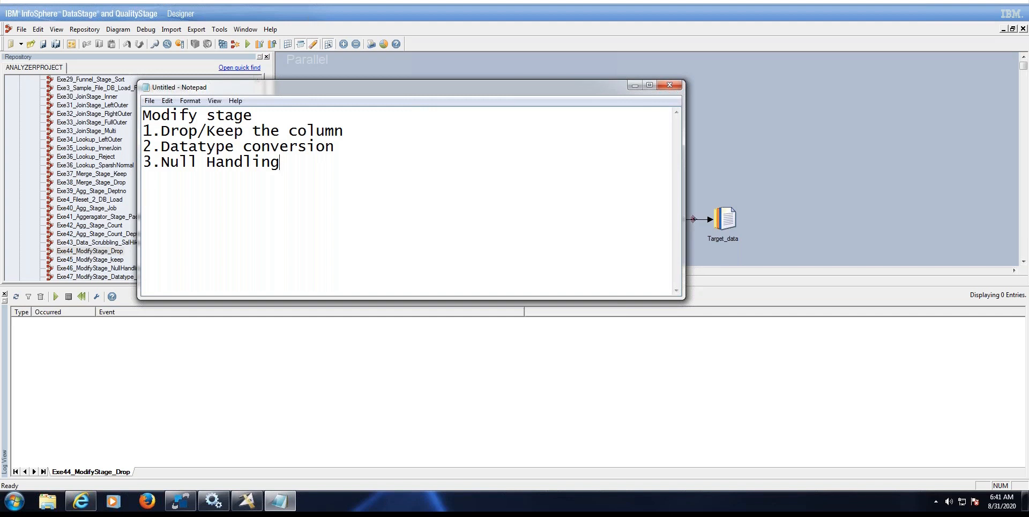
pyautogui.moveTo(261, 165); pyautogui.dragTo(131, 127)
pyautogui.click(290, 170)
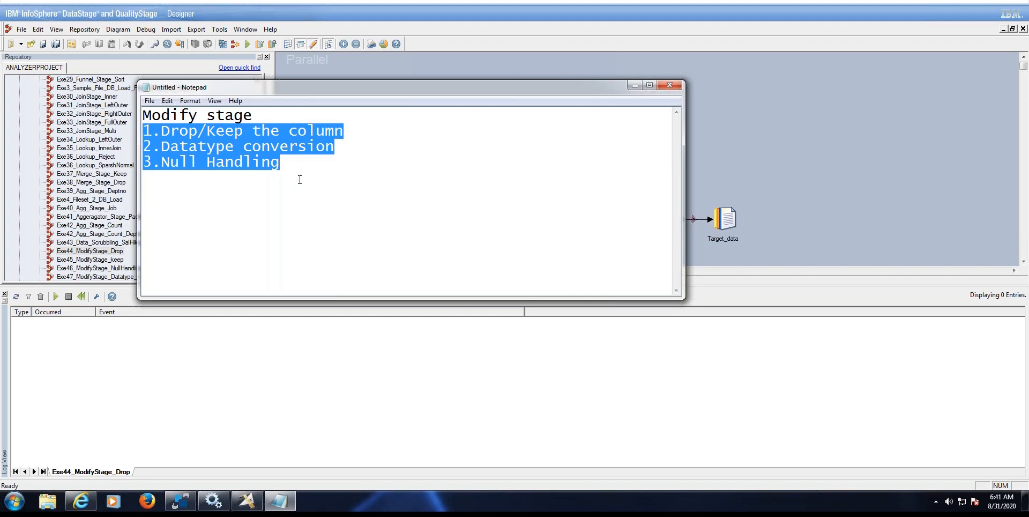
pyautogui.click(293, 170)
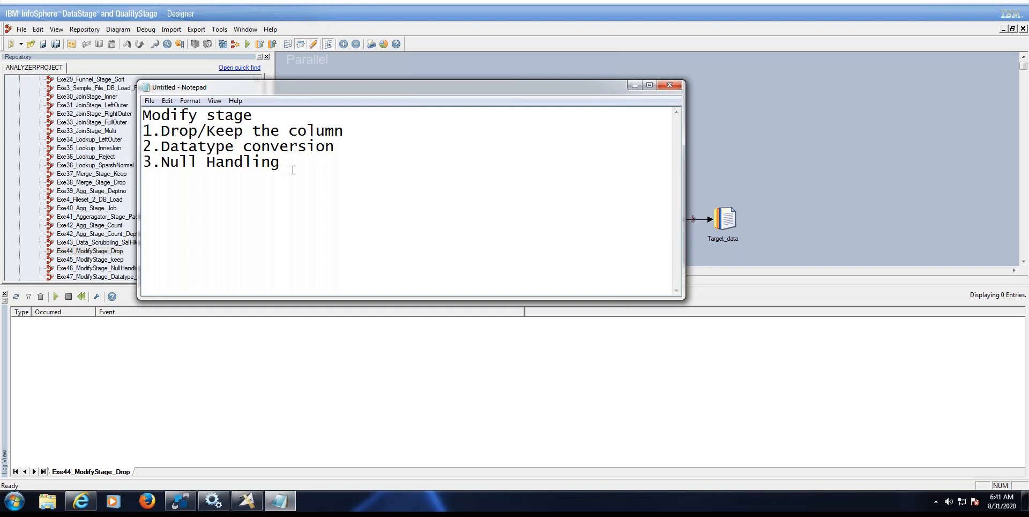
# Switch to DataStage Designer and examine the output column definitions of the Sample_data stage.
pyautogui.click(634, 86)
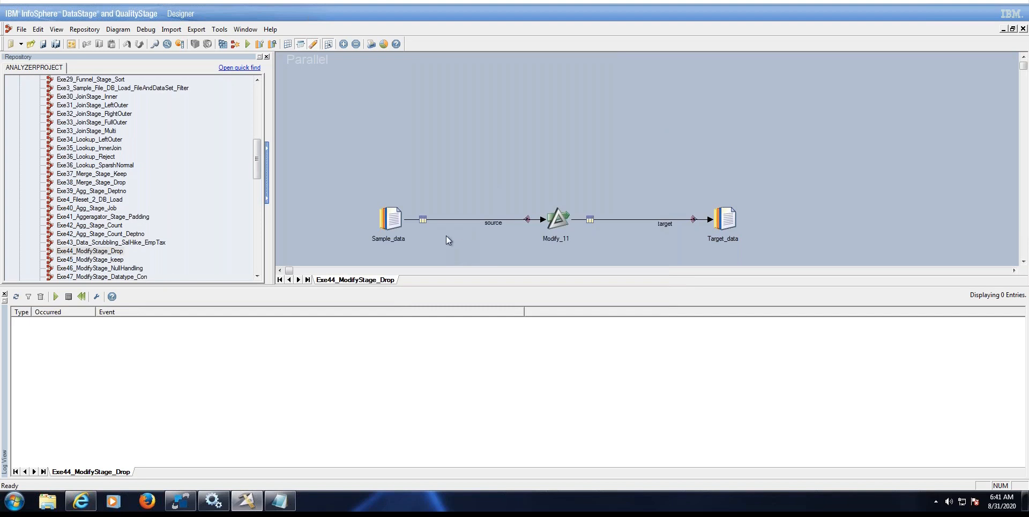
pyautogui.click(399, 217)
pyautogui.doubleClick(399, 217)
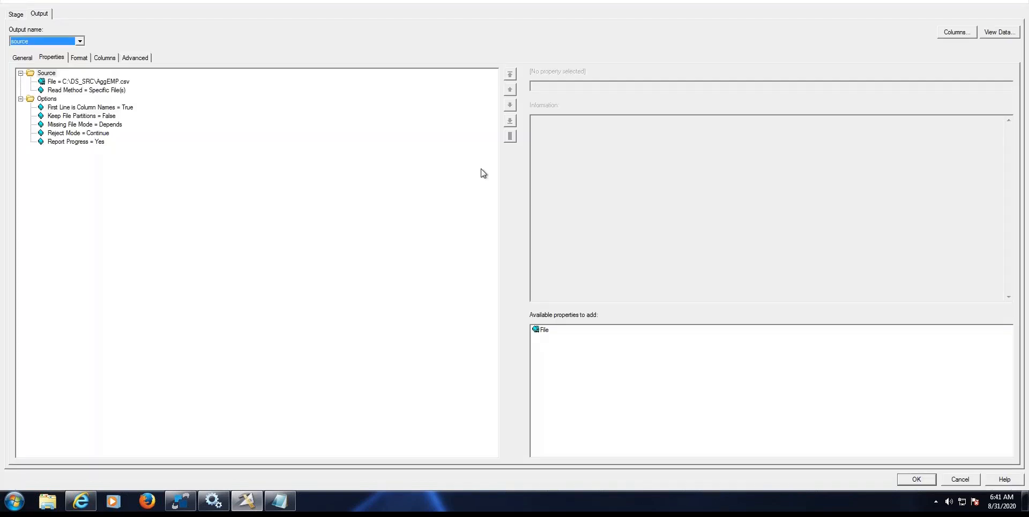
pyautogui.click(105, 57)
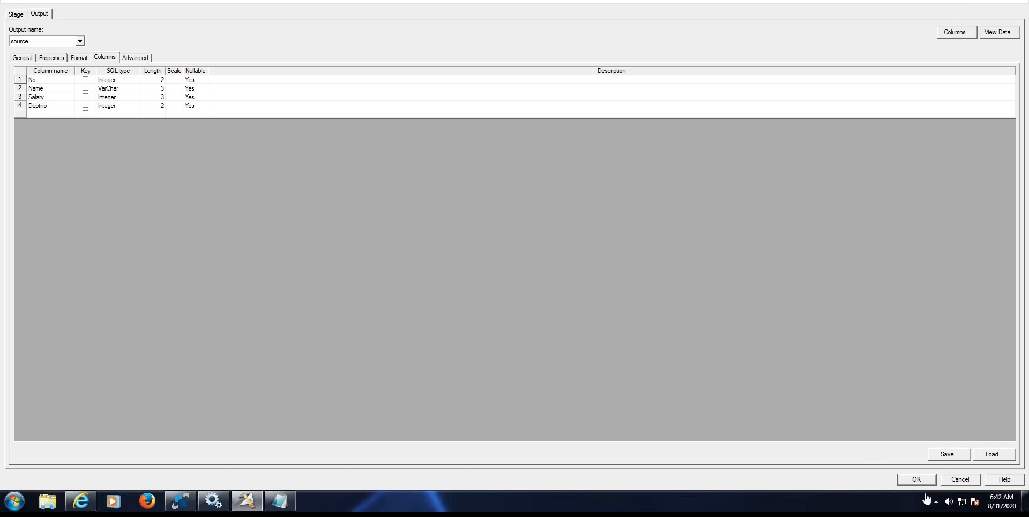
pyautogui.click(916, 479)
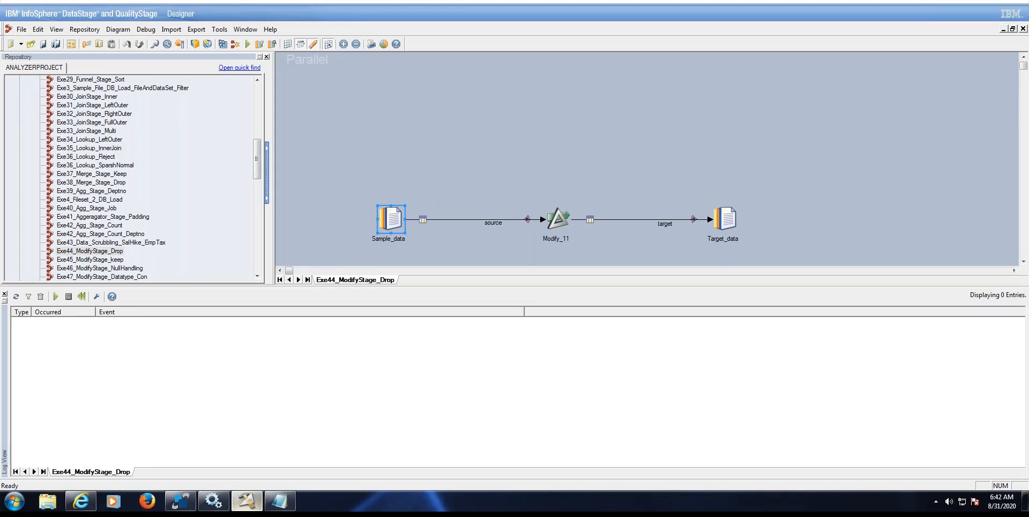
# Return to Notepad and add the line "Input/Output links -1" below the numbered list, separated by a blank line.
pyautogui.click(284, 504)
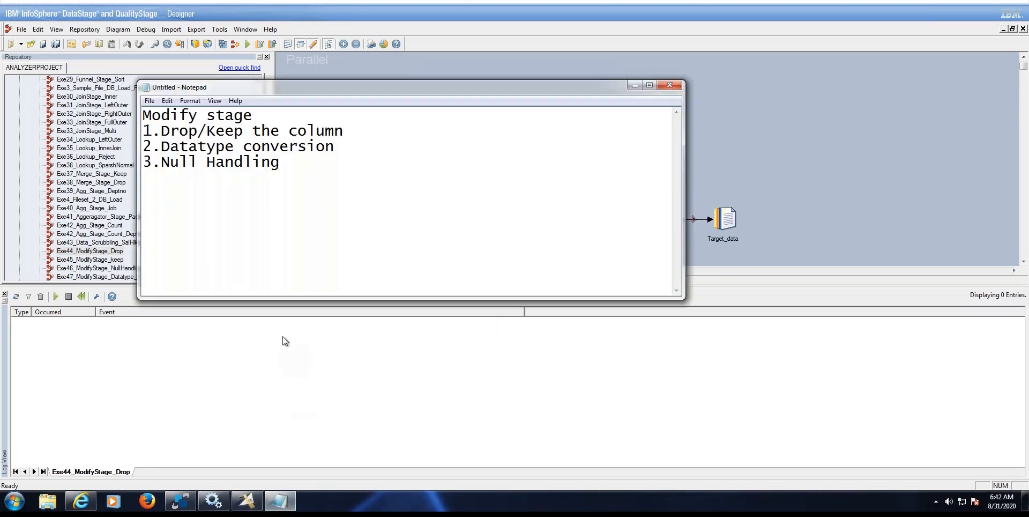
pyautogui.press('Return')
pyautogui.write('Inp')
pyautogui.press('BackSpace')
pyautogui.press('BackSpace')
pyautogui.write('nput/Ou')
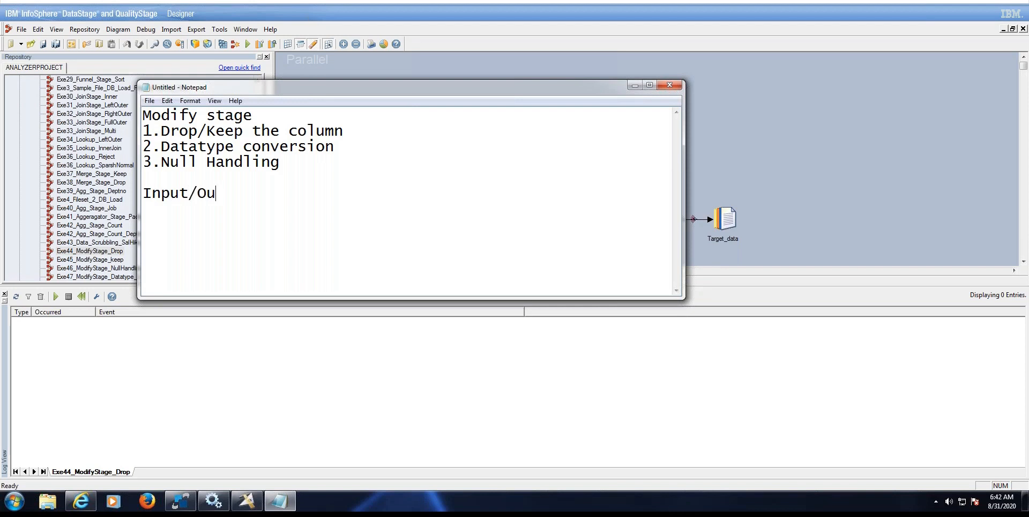
pyautogui.write('tput links -1')
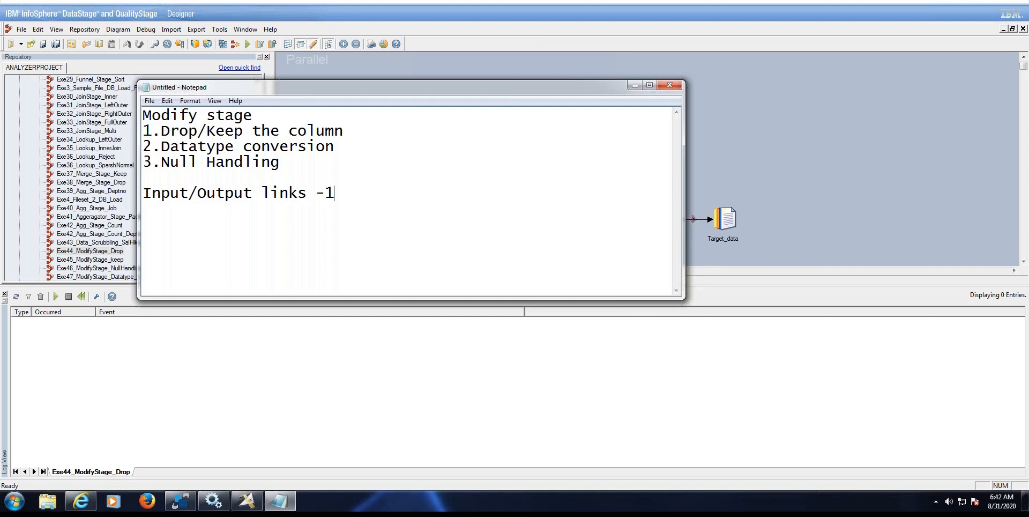
# Switch back to DataStage Designer and open the Modify_11 stage's properties in a maximized window.
pyautogui.click(634, 86)
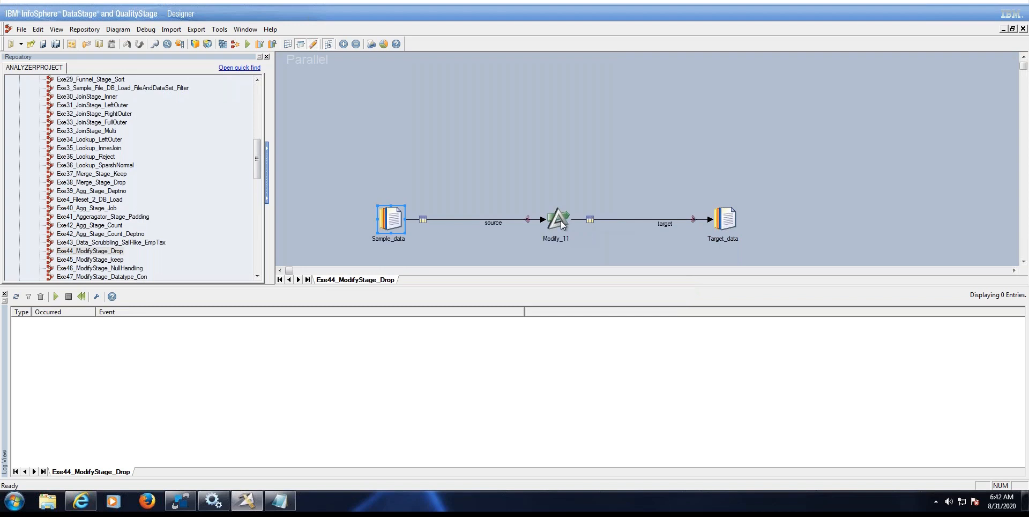
pyautogui.click(562, 225)
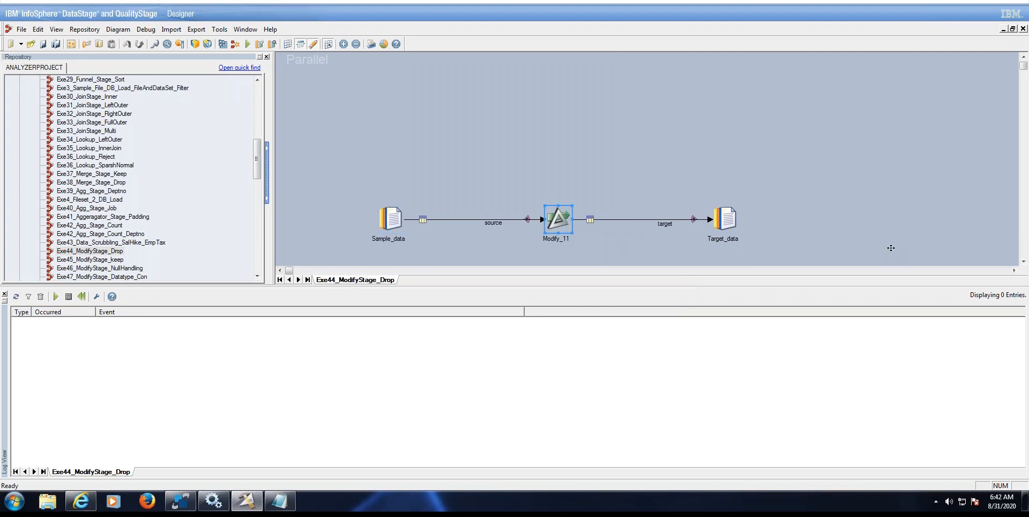
pyautogui.click(1023, 262)
pyautogui.click(1023, 262)
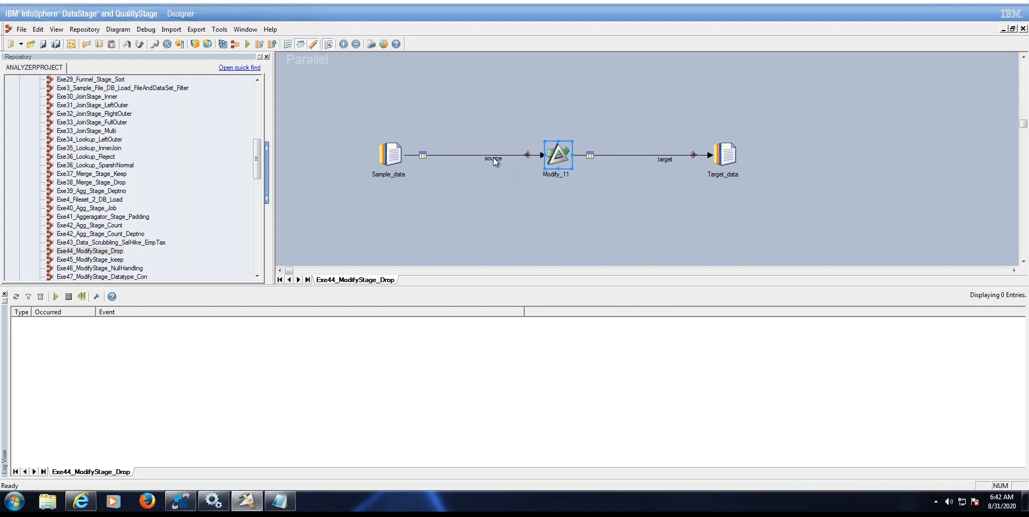
pyautogui.click(396, 156)
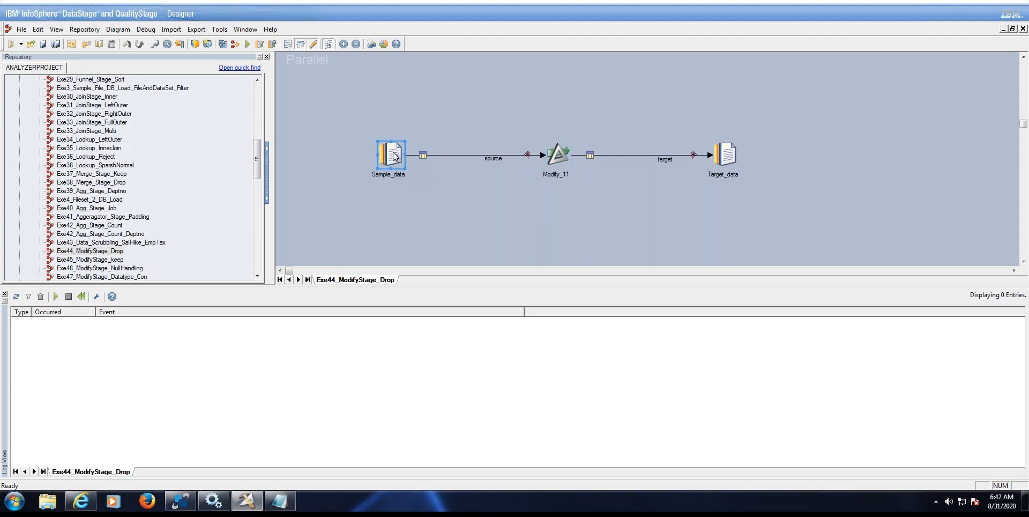
pyautogui.click(557, 155)
pyautogui.doubleClick(556, 160)
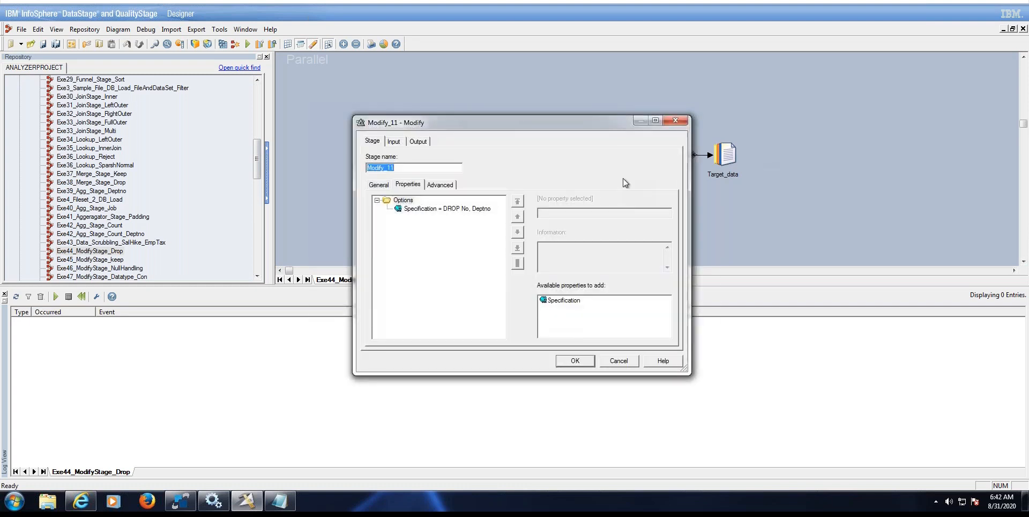
pyautogui.click(655, 121)
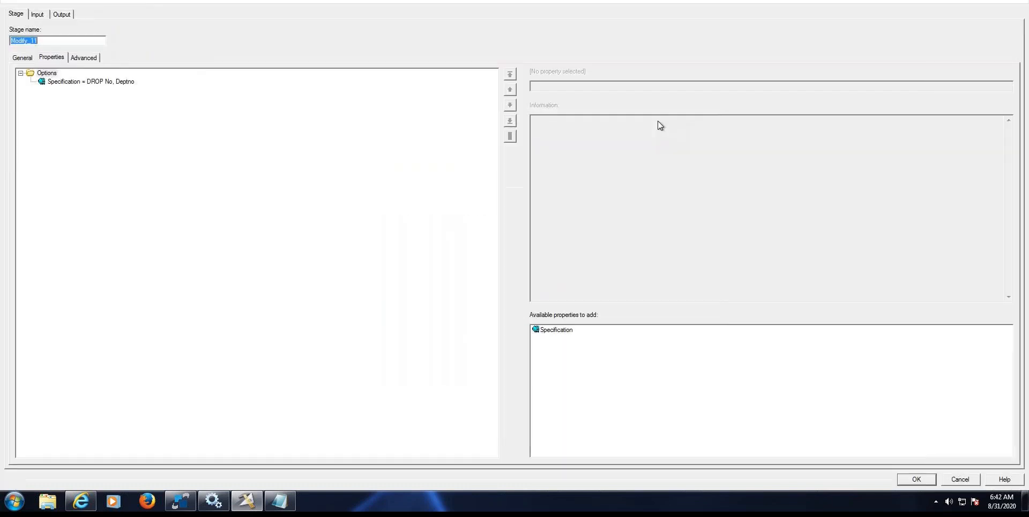
# Add the drop syntax "DROP Columnname1,Columnname2" to the Notepad notes below the links line.
pyautogui.moveTo(279, 501)
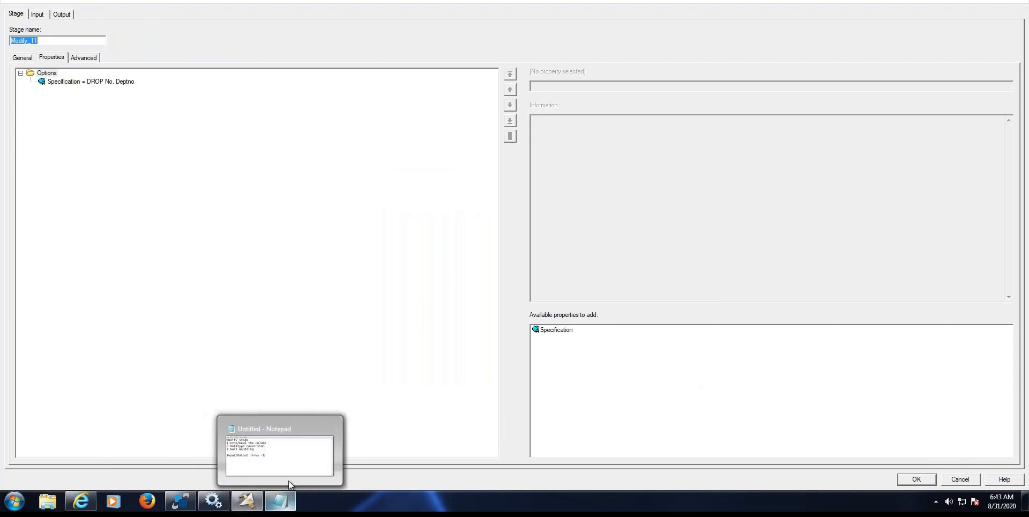
pyautogui.click(294, 454)
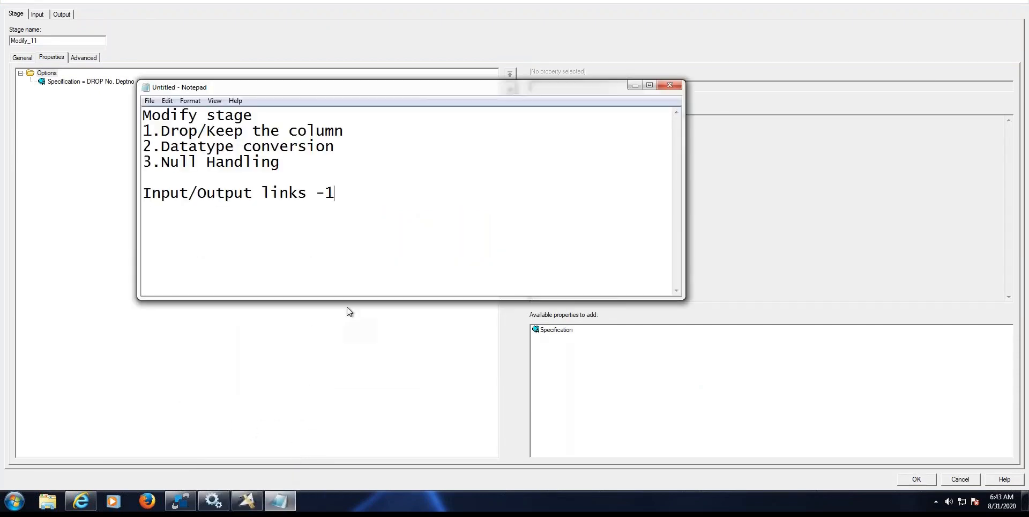
pyautogui.write('DROP Columnname1,')
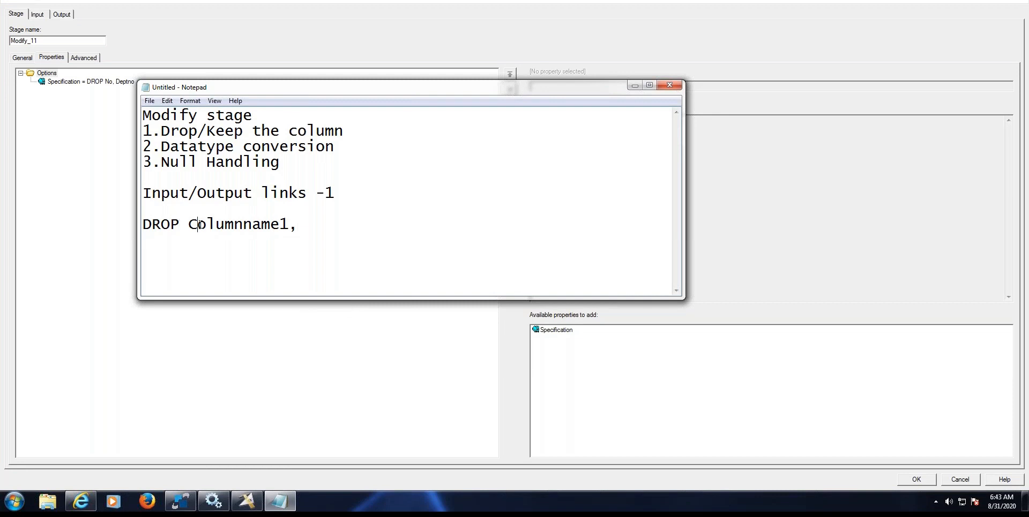
pyautogui.doubleClick(200, 224)
pyautogui.hotkey('ctrl', 'c')
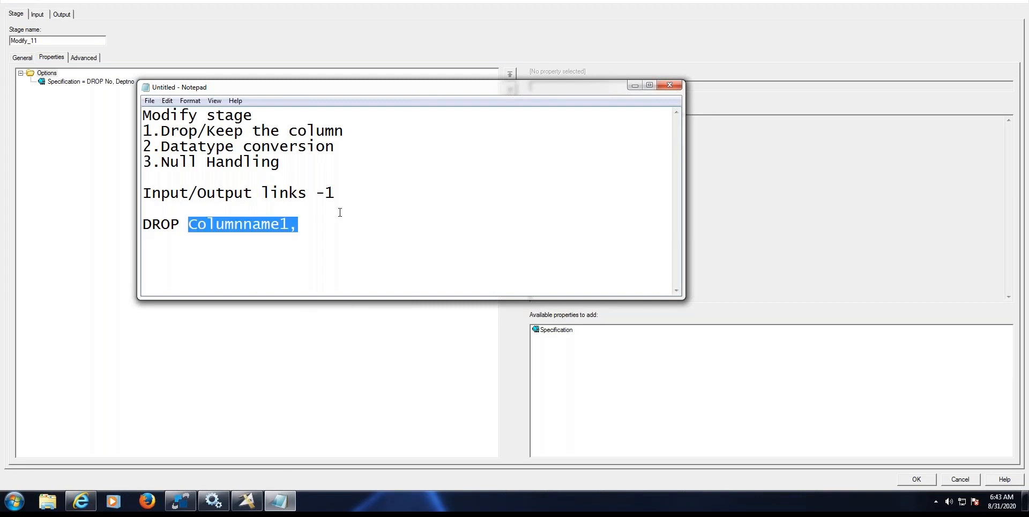
pyautogui.click(316, 224)
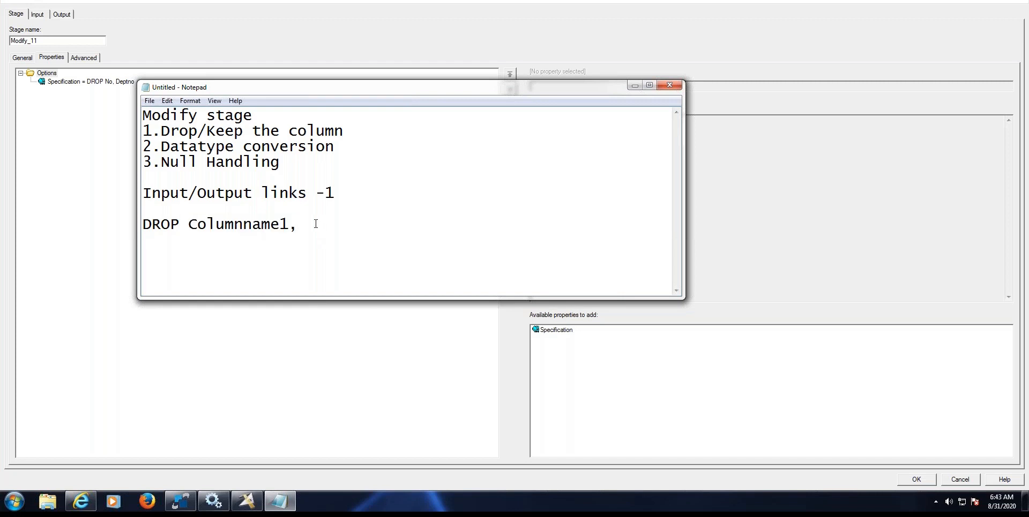
pyautogui.hotkey('ctrl', 'v')
pyautogui.write('==')
pyautogui.press('BackSpace')
pyautogui.press('BackSpace')
pyautogui.press('BackSpace')
pyautogui.press('BackSpace')
pyautogui.write('2')
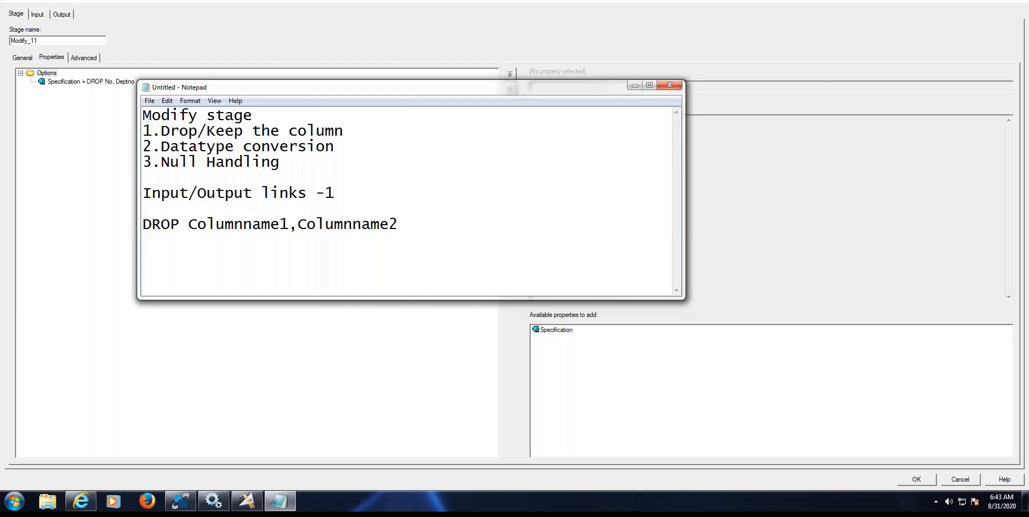
# Return to the Modify_11 stage and check its specification, the source input link, and the target output columns.
pyautogui.click(633, 86)
pyautogui.click(124, 83)
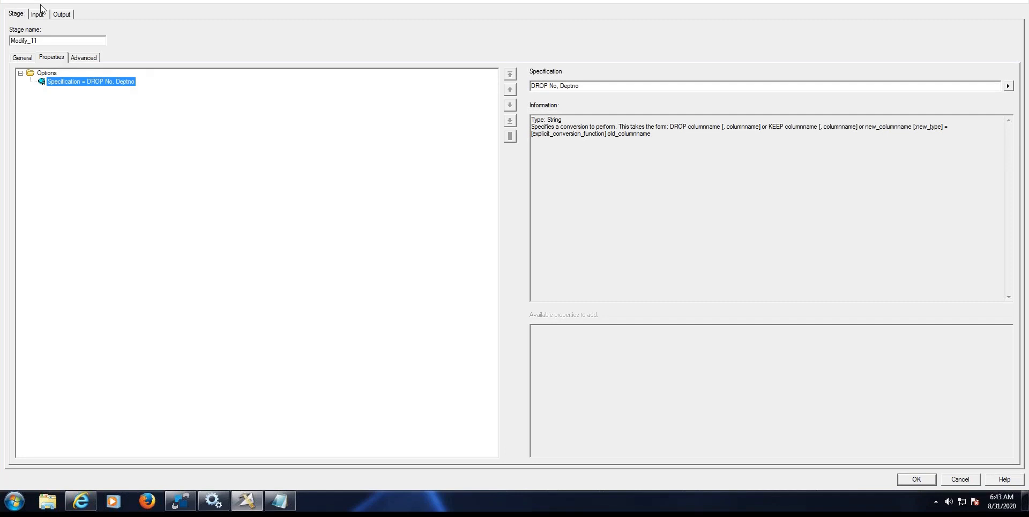
pyautogui.click(44, 22)
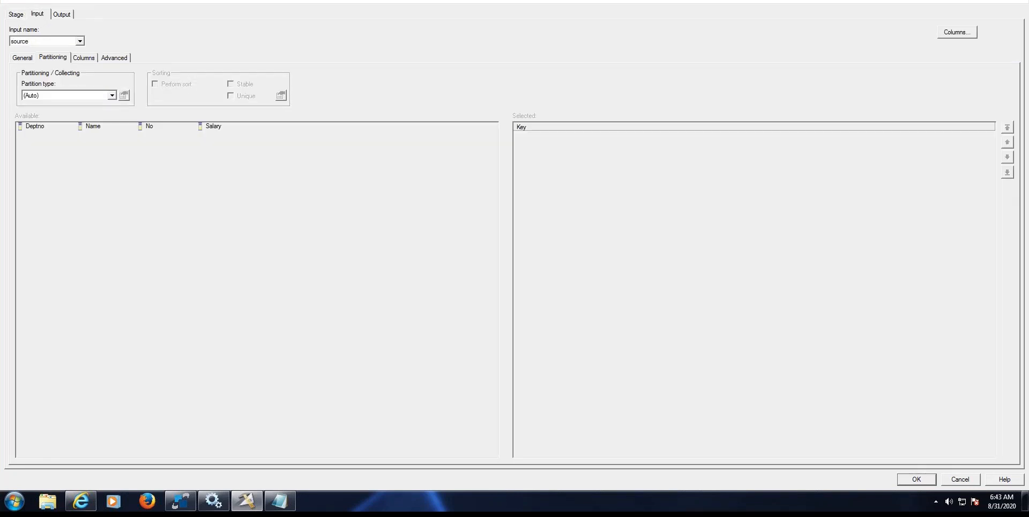
pyautogui.click(79, 41)
pyautogui.click(80, 41)
pyautogui.click(65, 17)
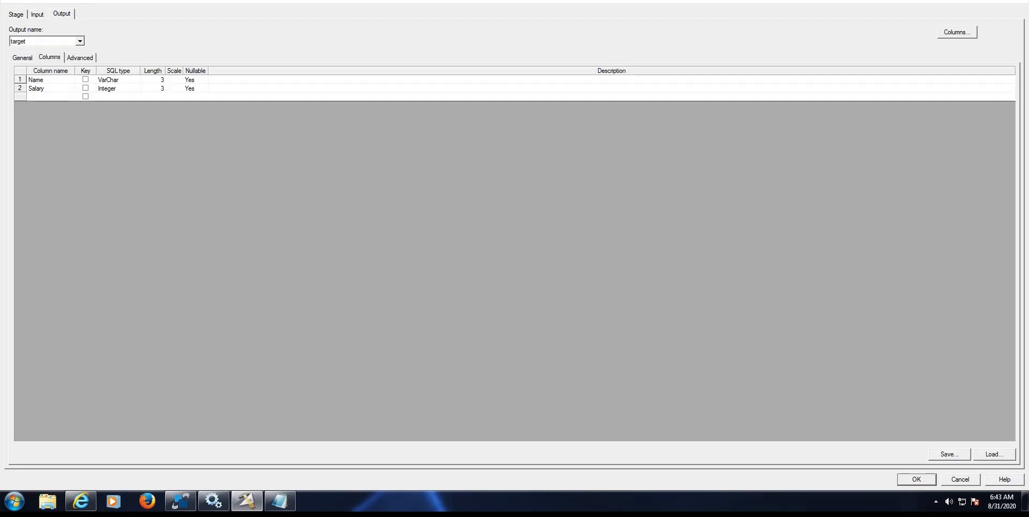
pyautogui.click(40, 80)
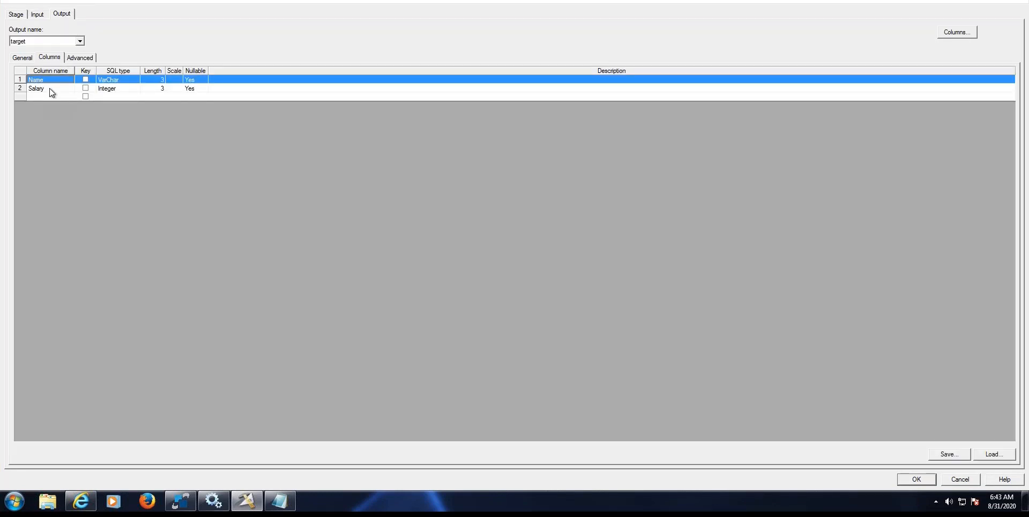
pyautogui.click(45, 90)
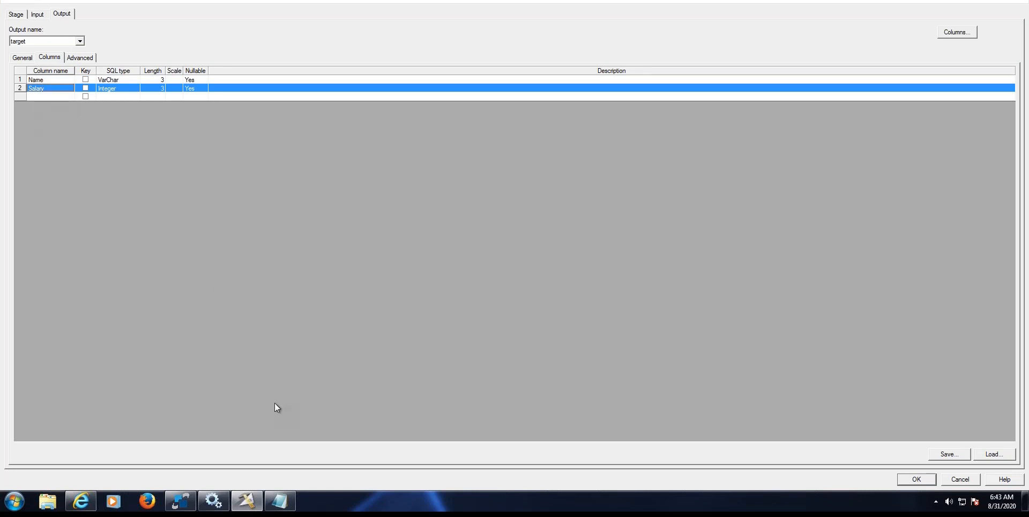
# Add the example line "DROP No, Deptno" under the drop syntax in the Notepad notes.
pyautogui.click(284, 501)
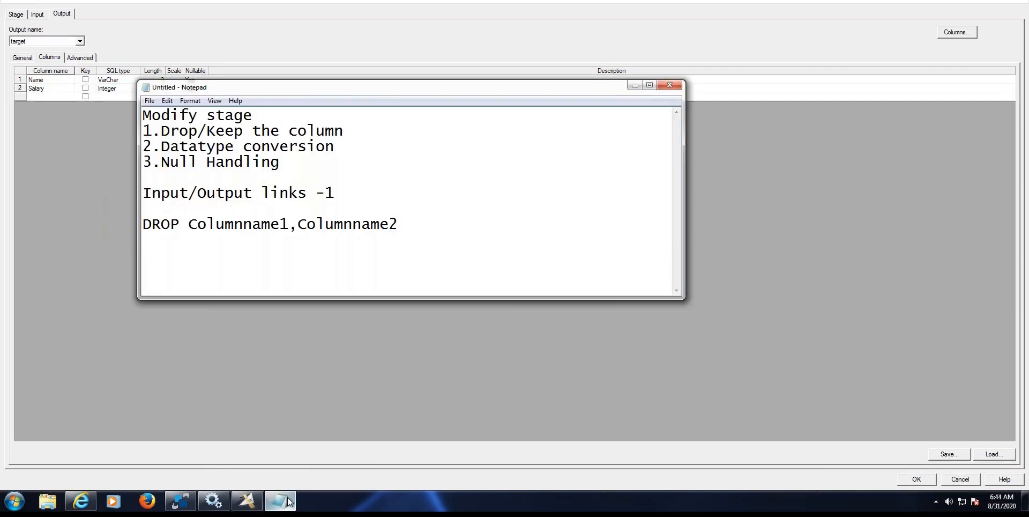
pyautogui.write('DROP No, Deptno')
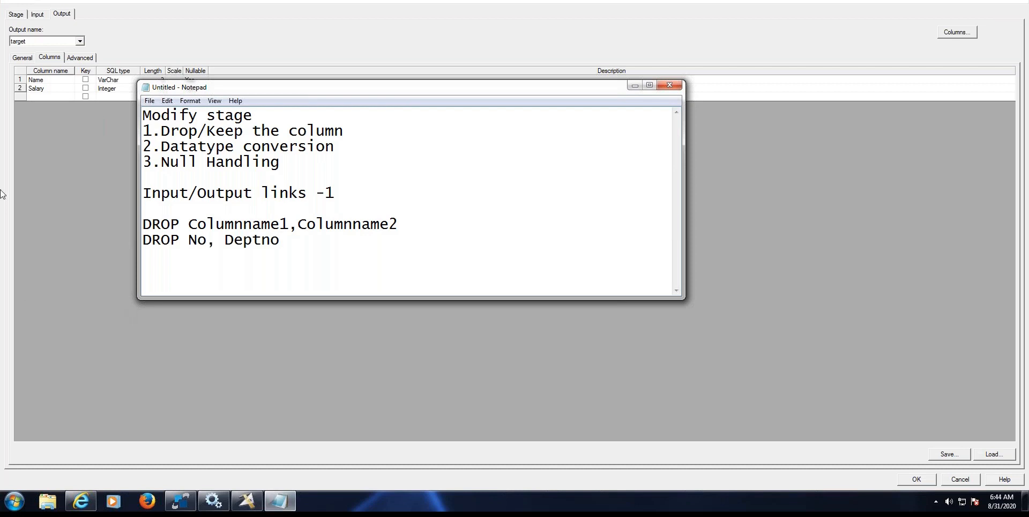
# Review the Modify_11 stage's DROP specification, the source input columns and the target output columns, and close the stage properties.
pyautogui.click(21, 14)
pyautogui.click(70, 82)
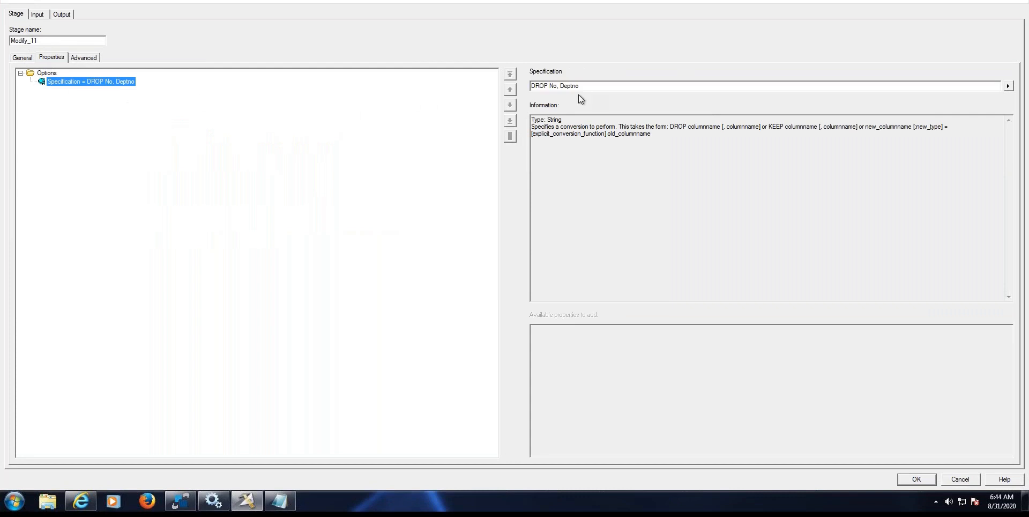
pyautogui.click(39, 15)
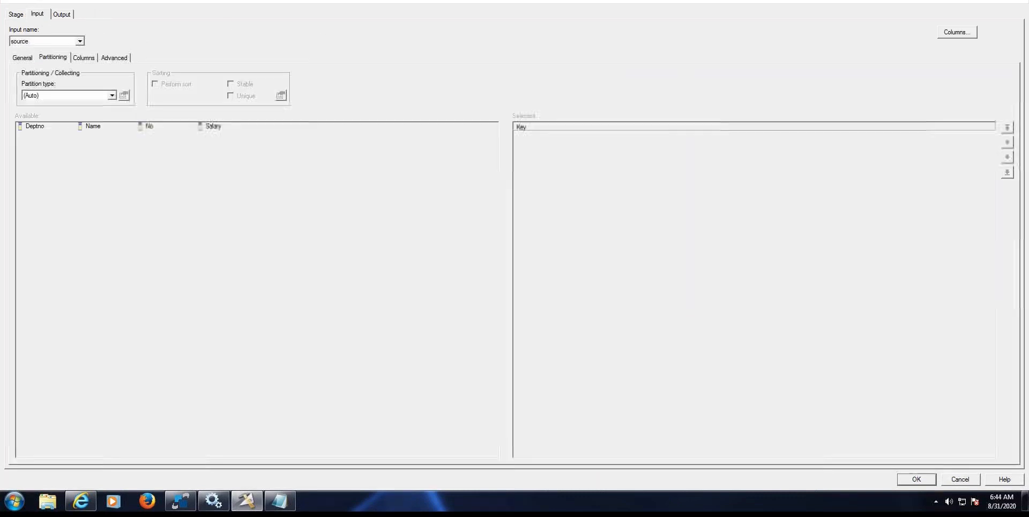
pyautogui.click(88, 60)
pyautogui.click(62, 14)
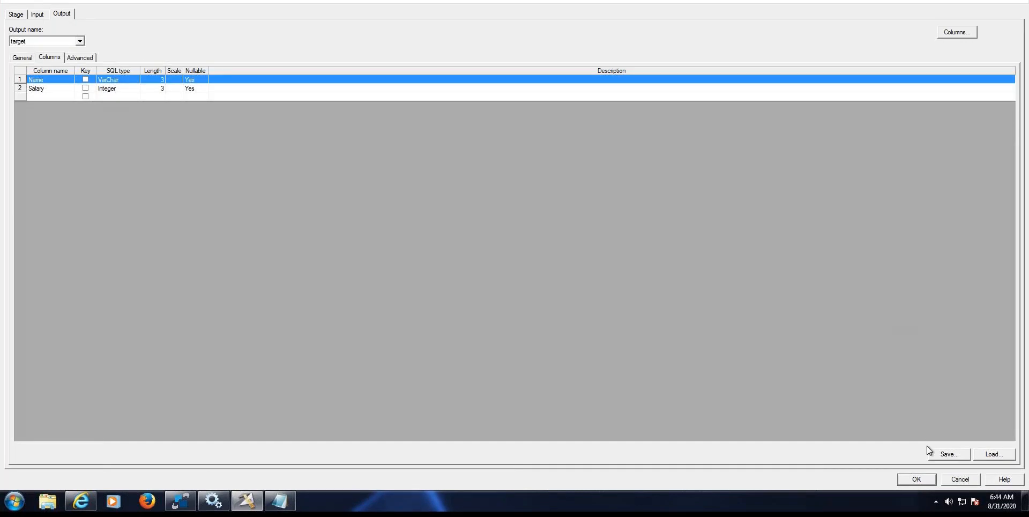
pyautogui.click(918, 482)
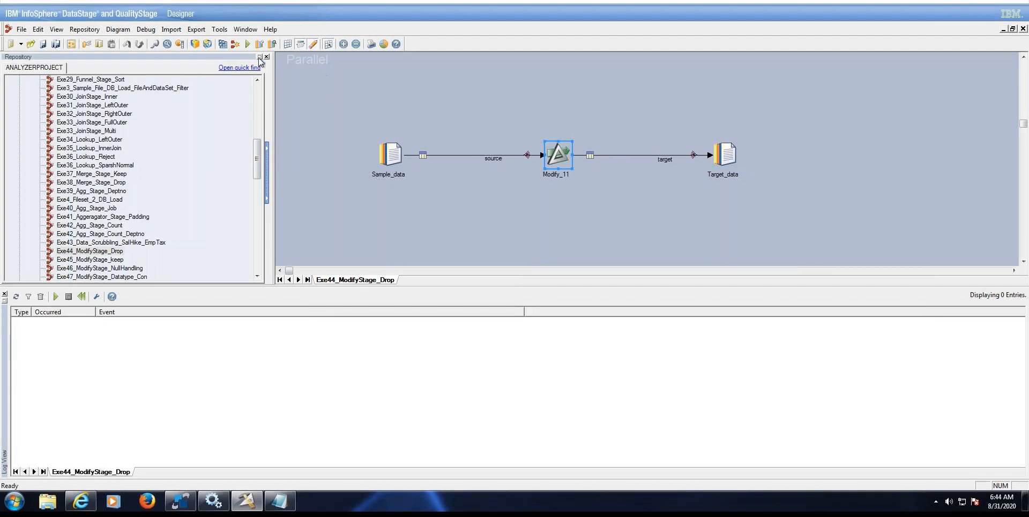
# Compile the Exe44_ModifyStage_Drop job and run it with the default run options.
pyautogui.click(247, 45)
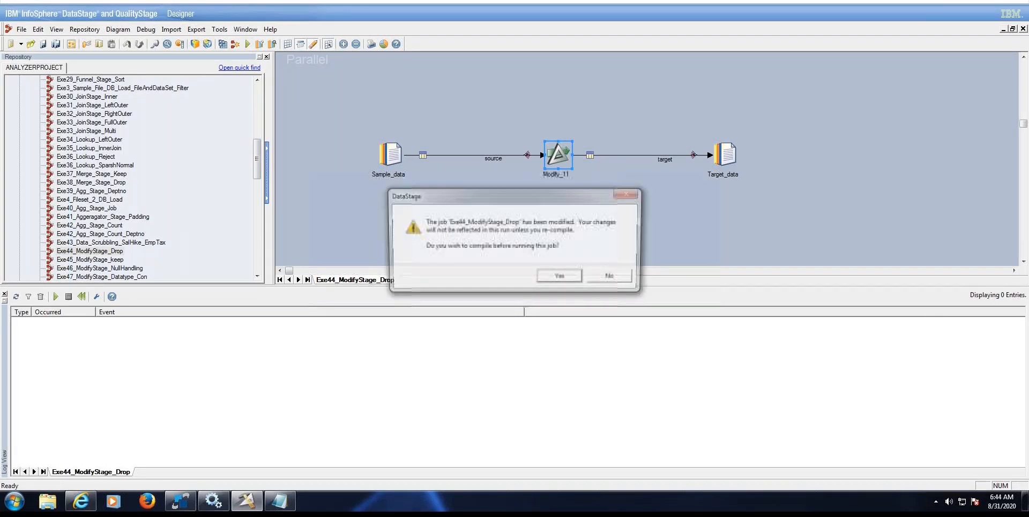
pyautogui.click(560, 277)
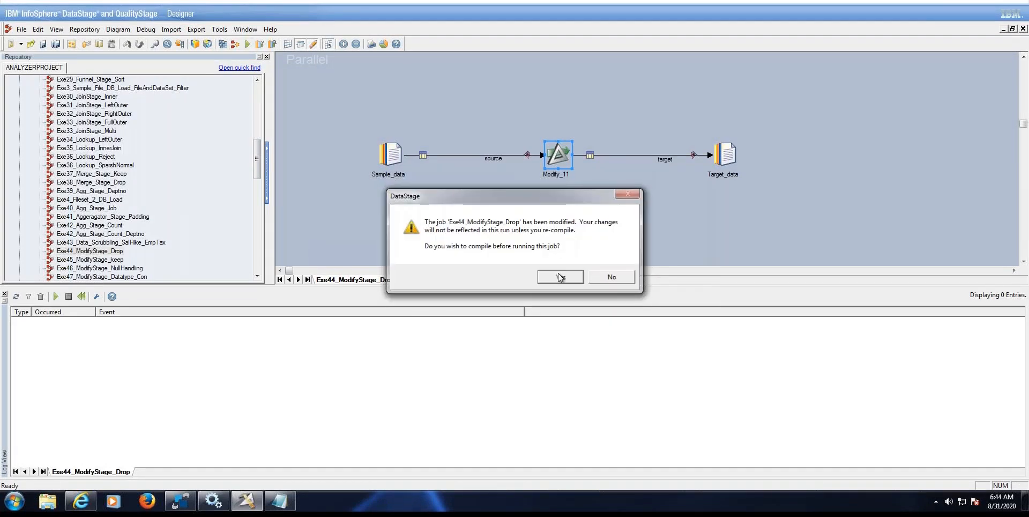
pyautogui.click(482, 265)
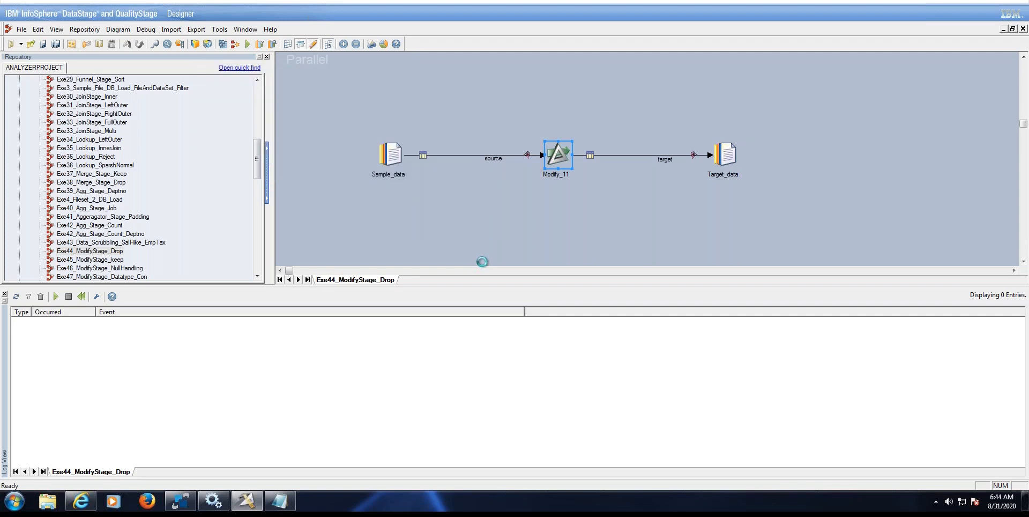
pyautogui.click(156, 220)
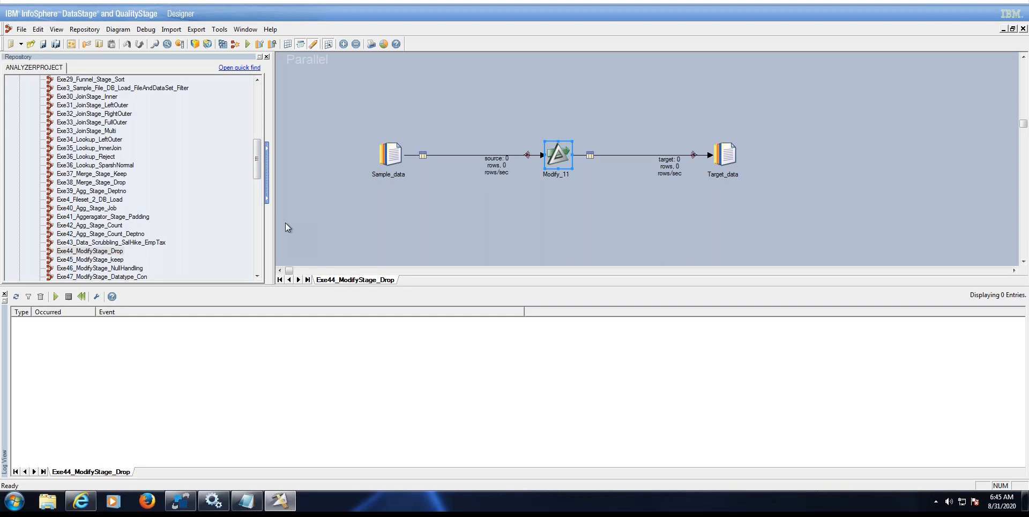
pyautogui.click(464, 202)
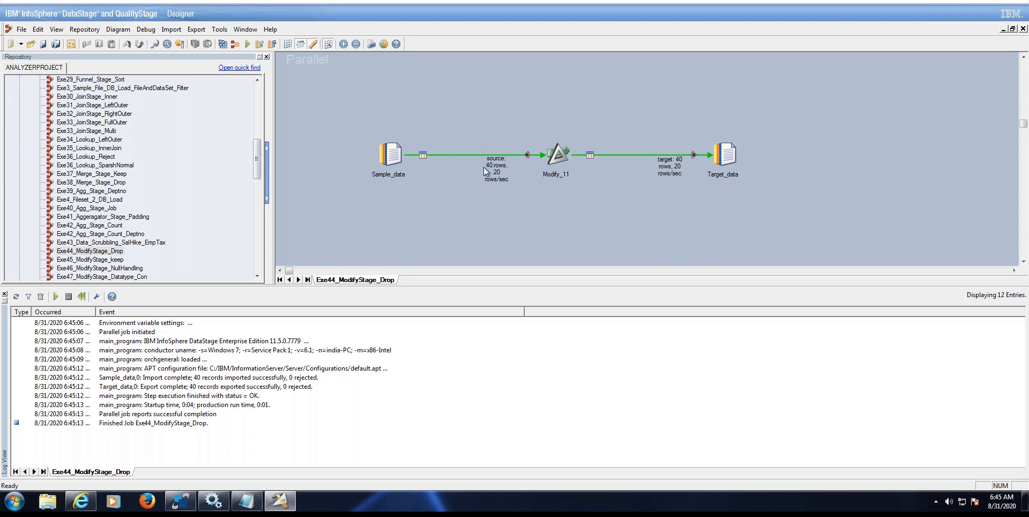
# Check the Target_data stage's file path, and open Modify40 from C:\DS_TGT in a maximized Notepad window to inspect the output.
pyautogui.doubleClick(728, 161)
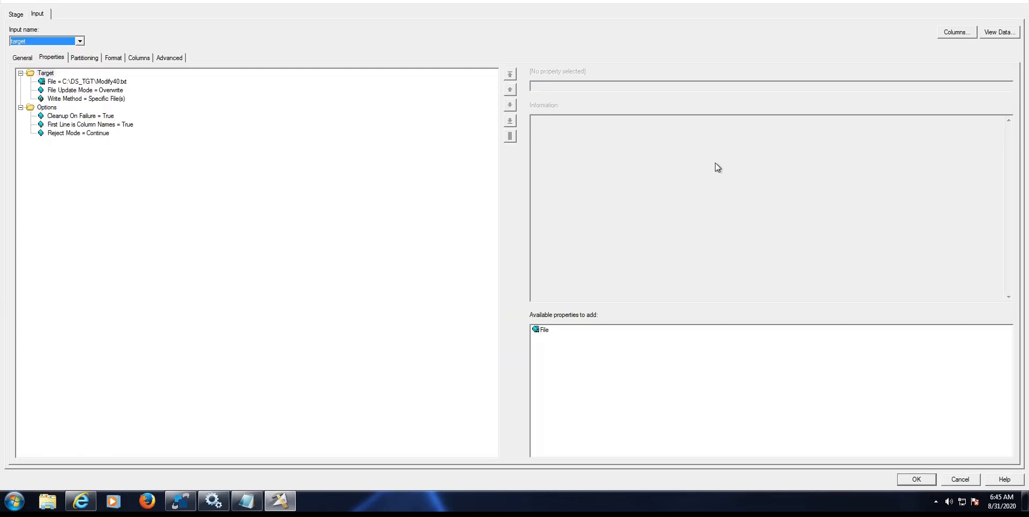
pyautogui.click(57, 499)
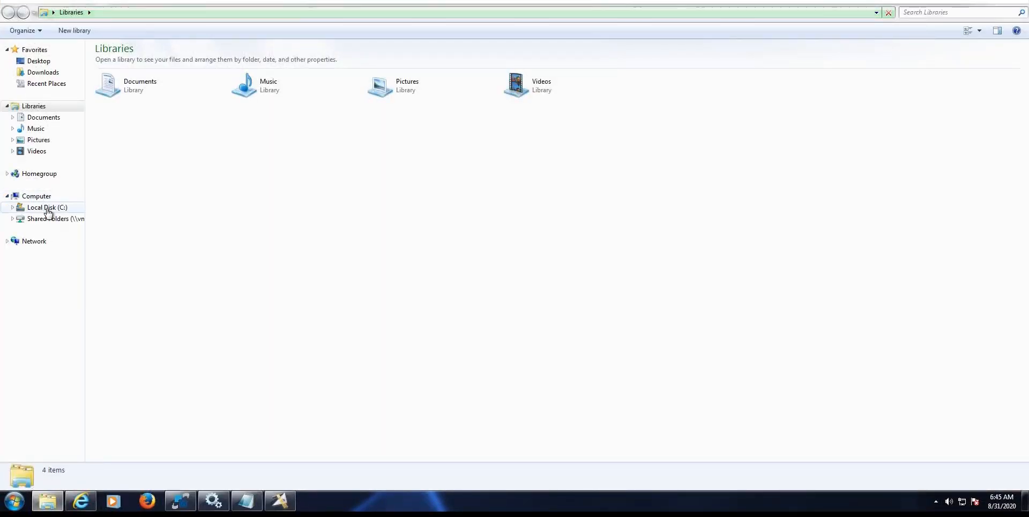
pyautogui.click(47, 208)
pyautogui.doubleClick(129, 97)
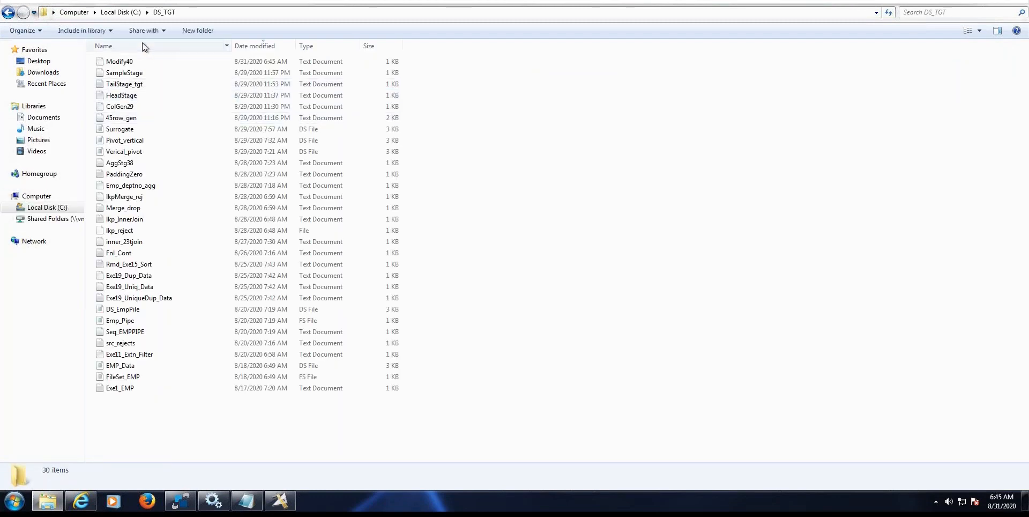
pyautogui.doubleClick(140, 62)
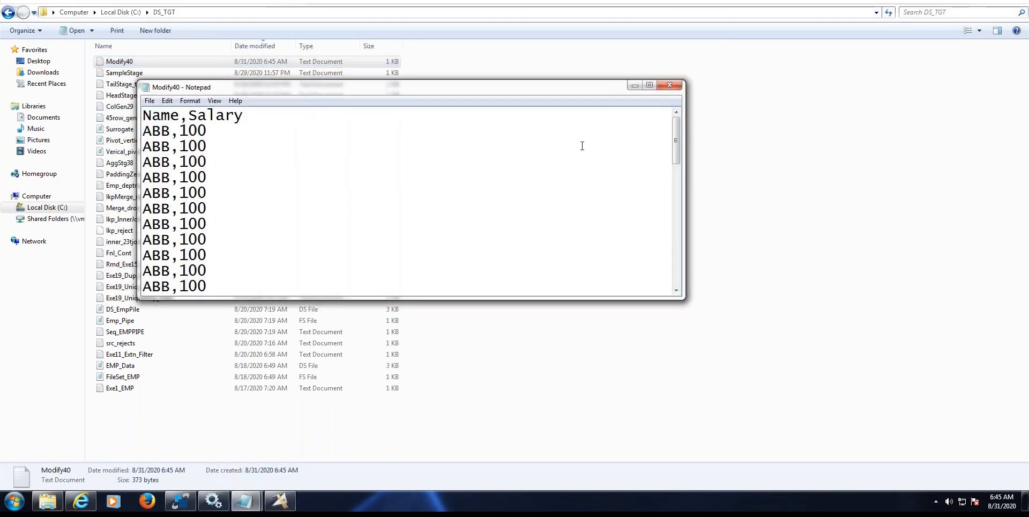
pyautogui.click(652, 88)
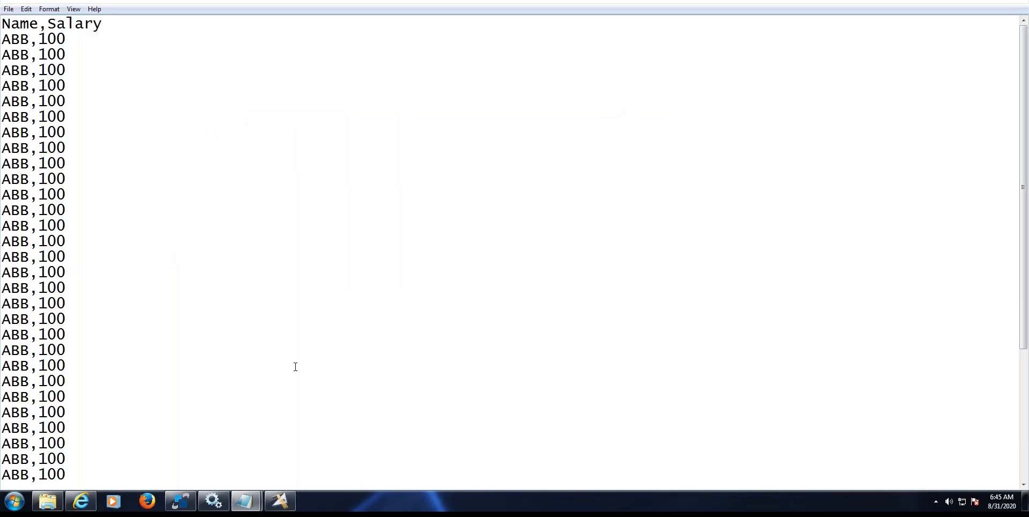
# Switch back to DataStage Designer and close the Target_data stage's properties without changes.
pyautogui.click(259, 501)
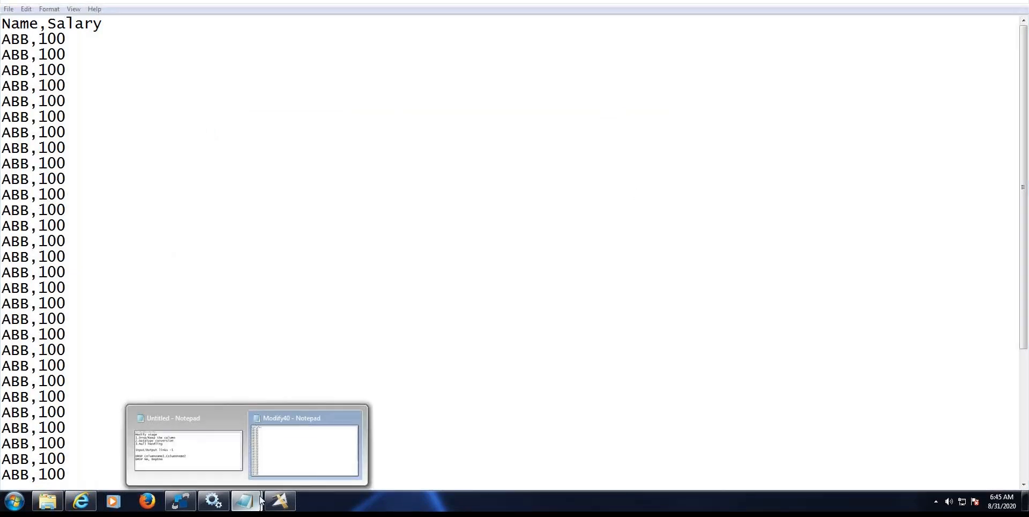
pyautogui.click(284, 503)
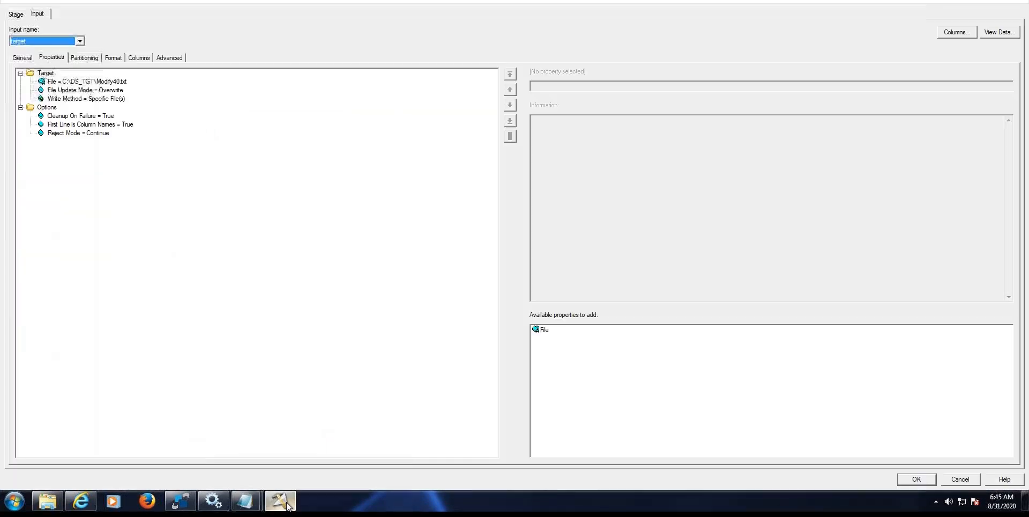
pyautogui.click(960, 477)
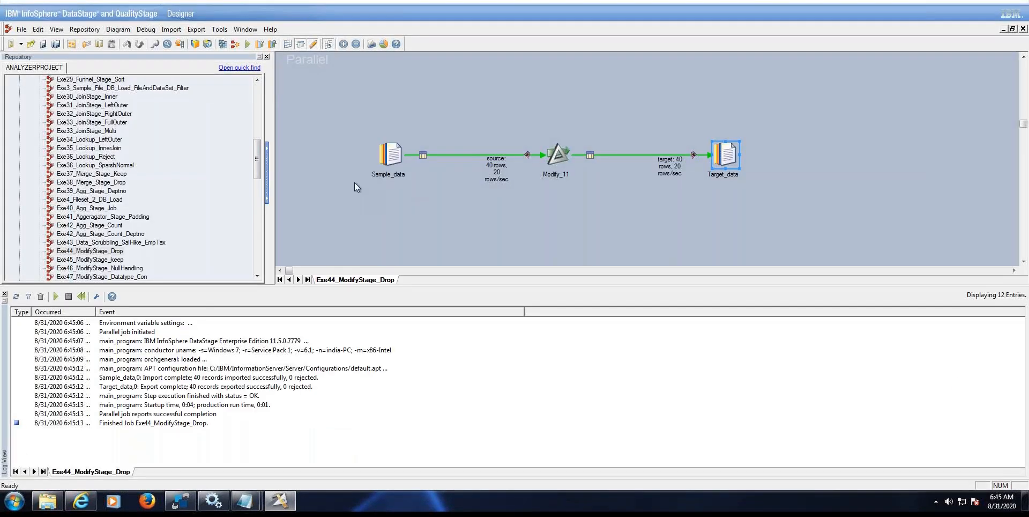
pyautogui.click(117, 183)
pyautogui.press('F5')
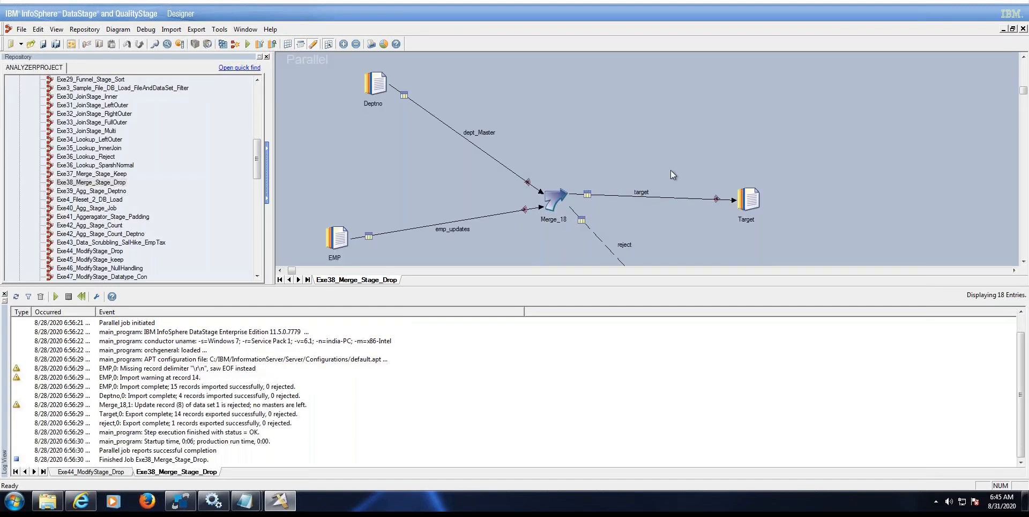
pyautogui.click(1022, 29)
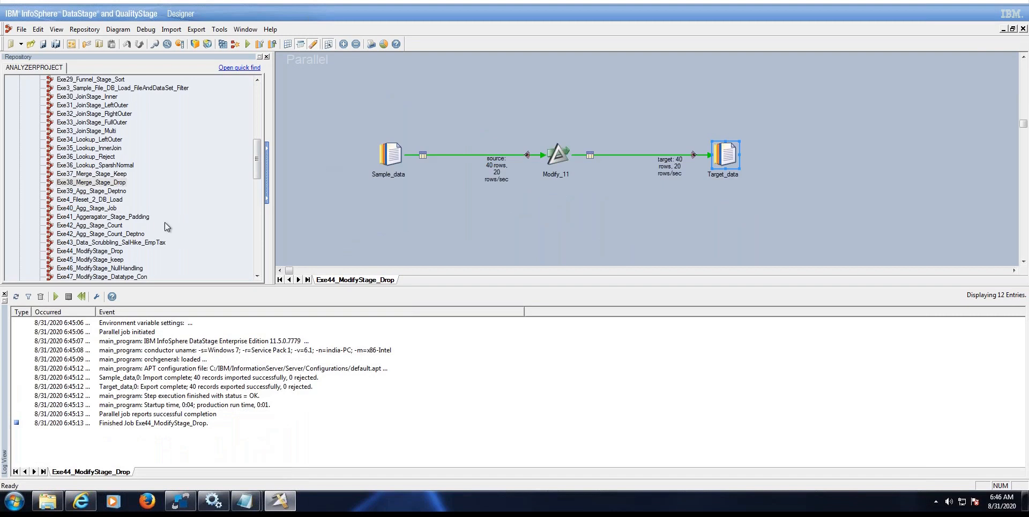
# Open the Exe45_ModifyStage_keep job and show the specification in its Modify_11 stage properties.
pyautogui.click(119, 260)
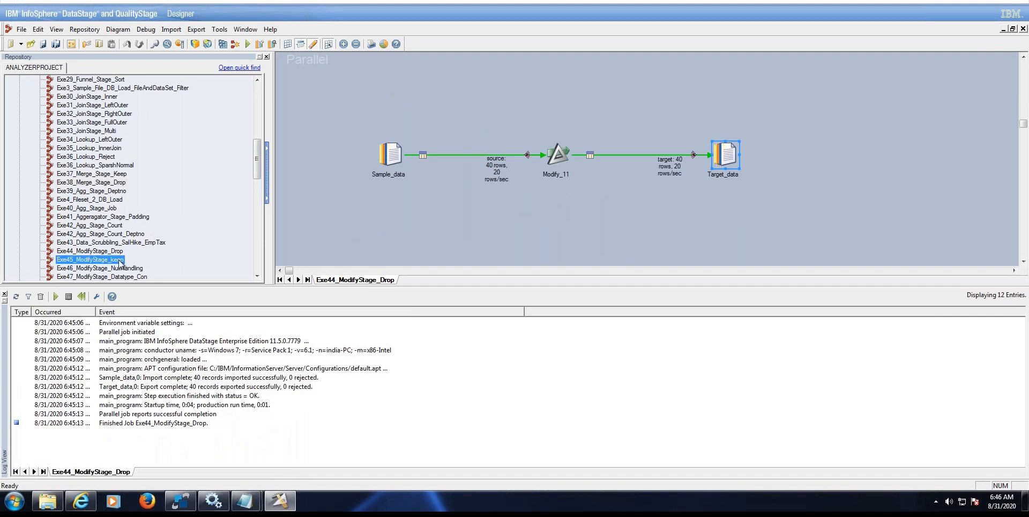
pyautogui.doubleClick(119, 260)
pyautogui.click(560, 220)
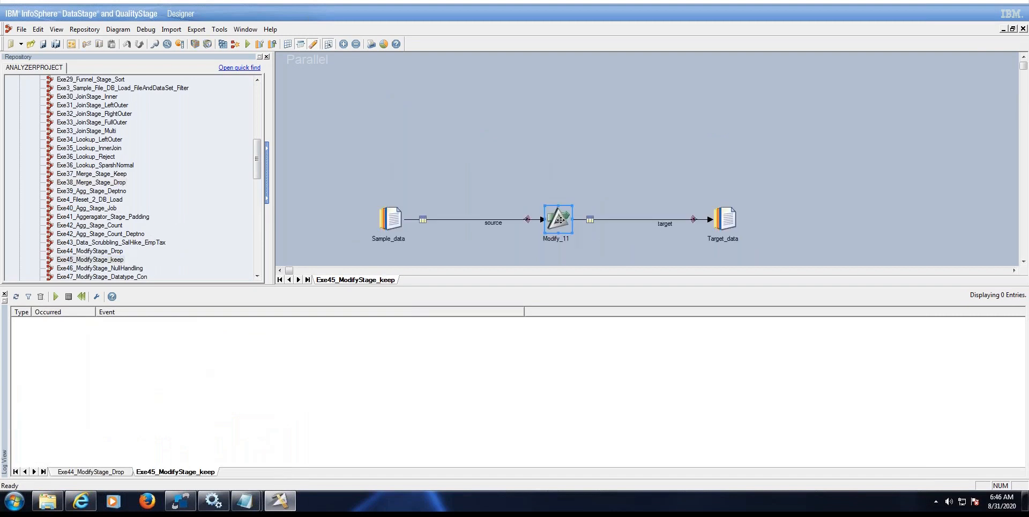
pyautogui.doubleClick(559, 220)
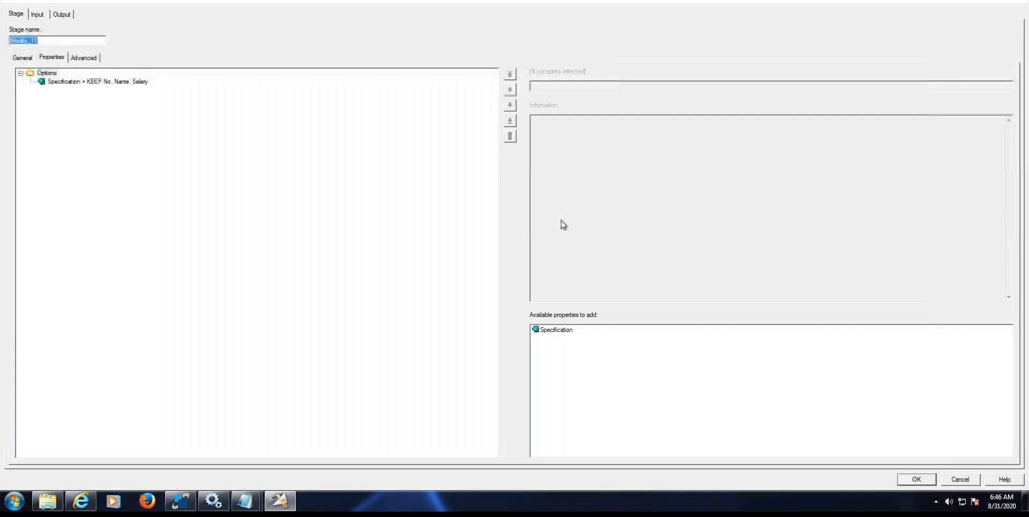
pyautogui.click(121, 83)
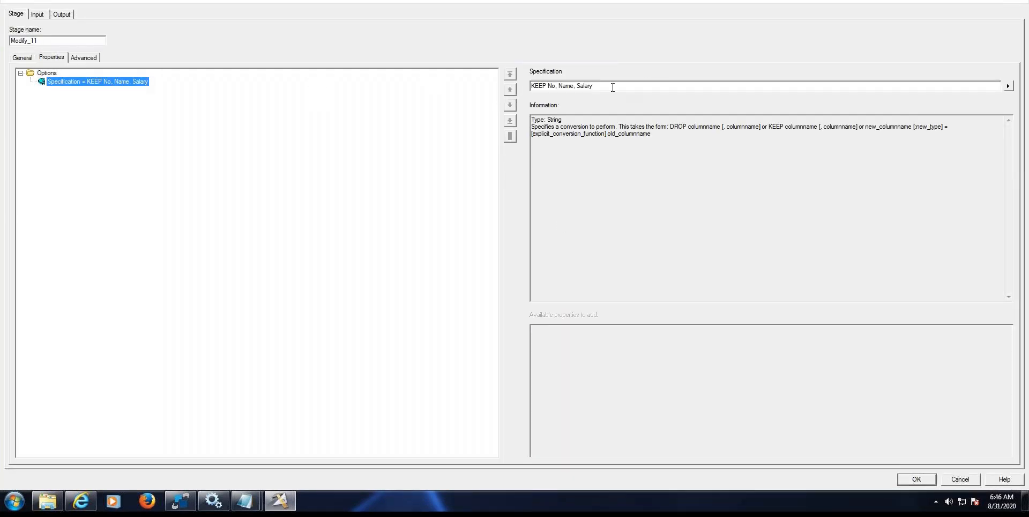
# Copy the specification "KEEP No, Name, Salary" into the Notepad notes, one blank line below the DROP example.
pyautogui.moveTo(613, 85); pyautogui.dragTo(531, 86)
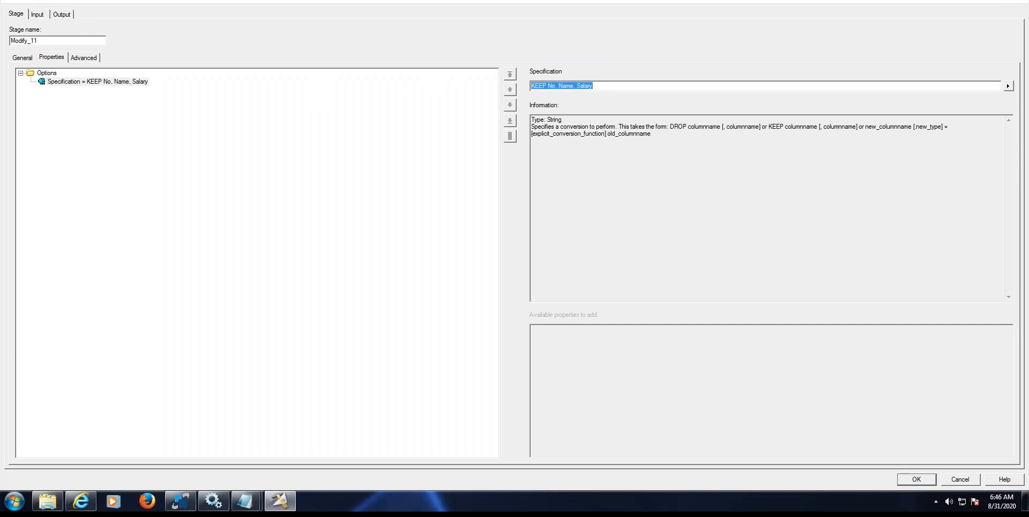
pyautogui.click(256, 503)
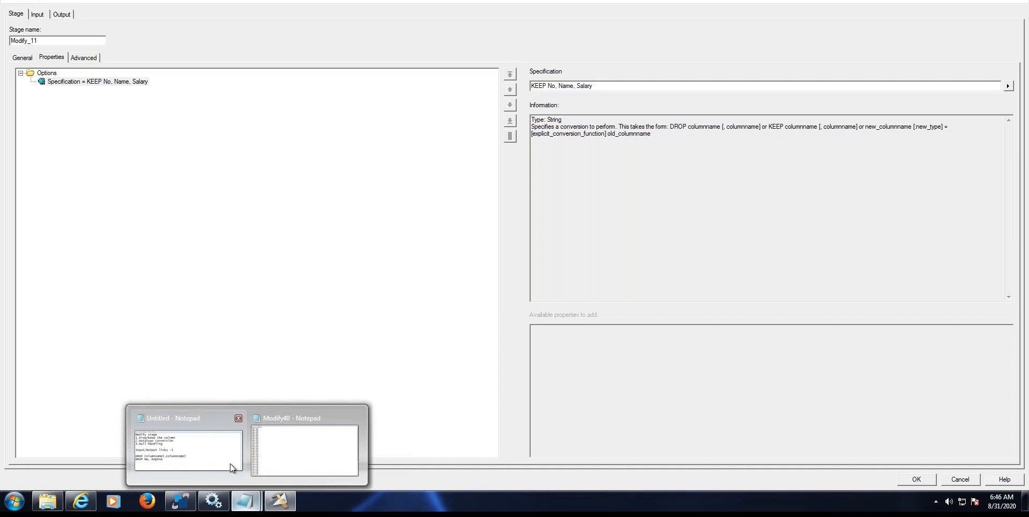
pyautogui.click(230, 464)
pyautogui.hotkey('ctrl', 'c')
pyautogui.click(247, 499)
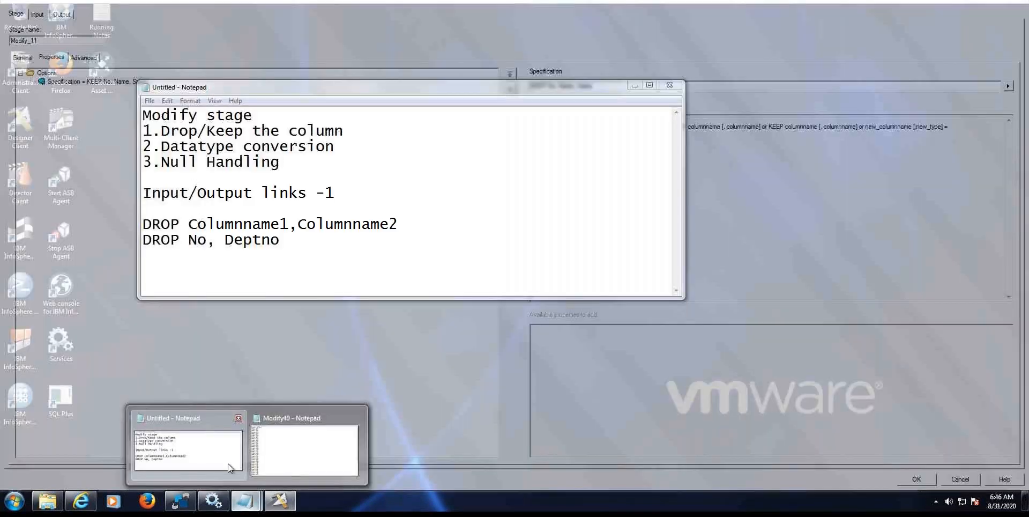
pyautogui.click(227, 463)
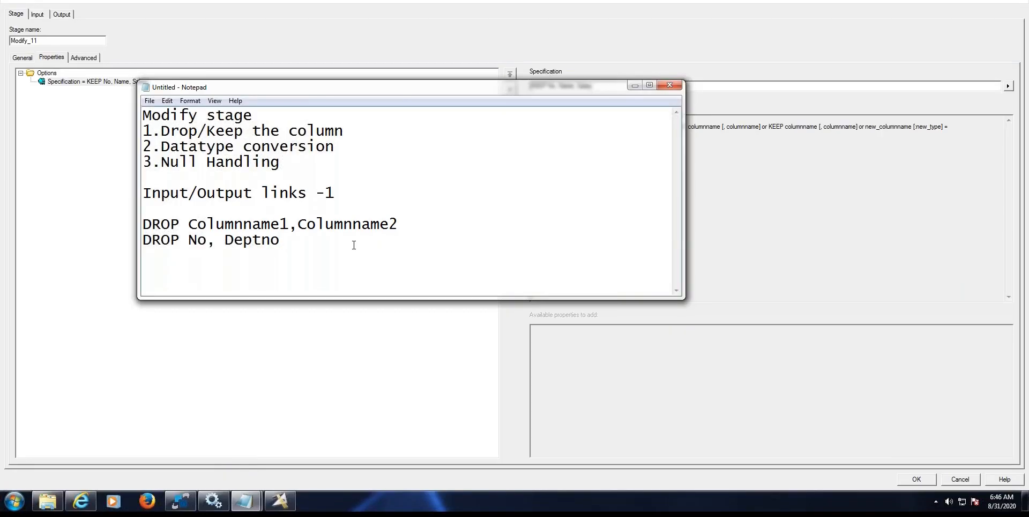
pyautogui.press('Return')
pyautogui.press('Return')
pyautogui.hotkey('ctrl', 'v')
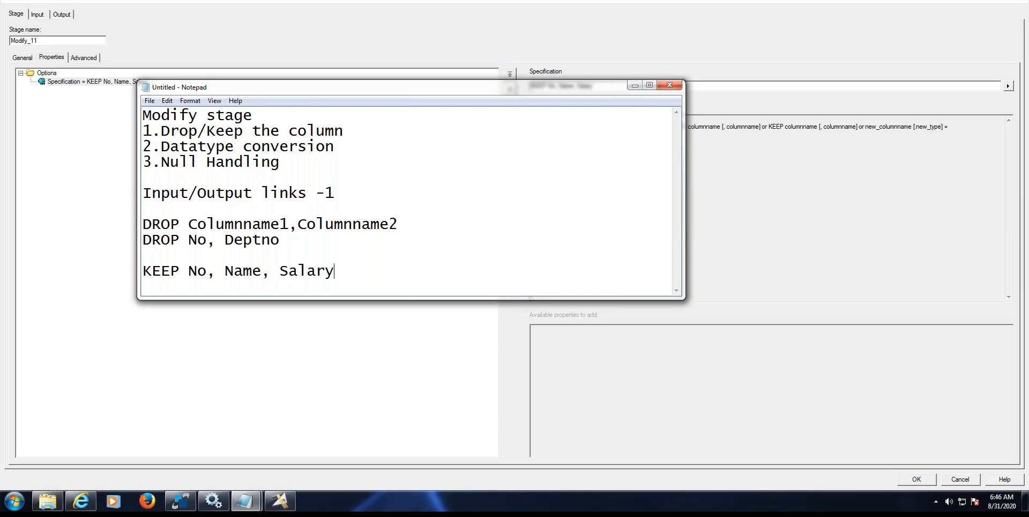
# Check the Modify_11 stage's input link and target output columns, and the Target_data stage's file properties.
pyautogui.click(633, 85)
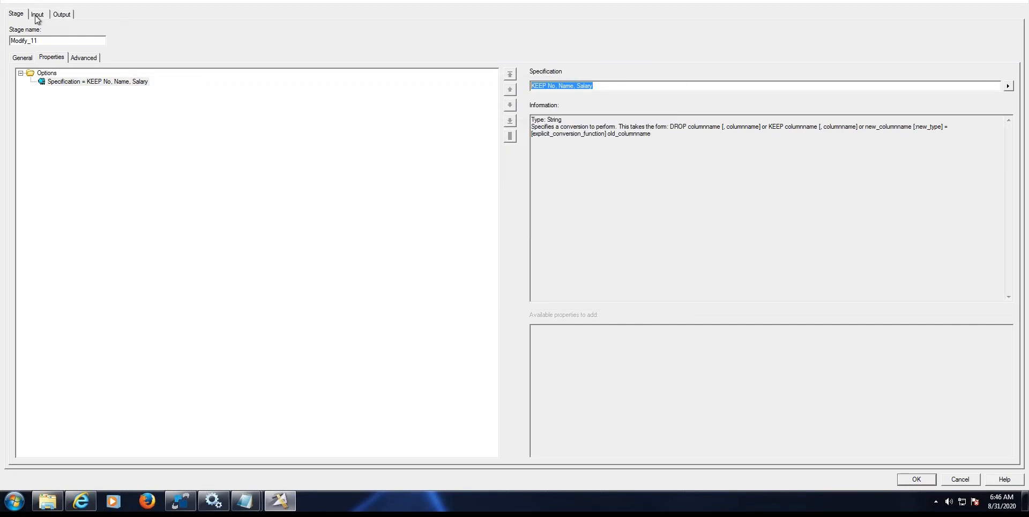
pyautogui.click(37, 15)
pyautogui.click(62, 14)
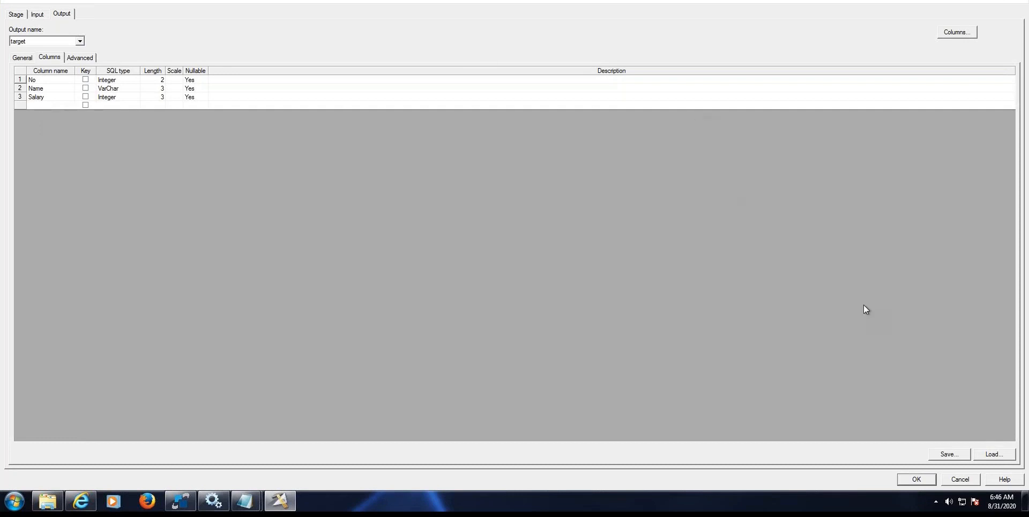
pyautogui.click(917, 479)
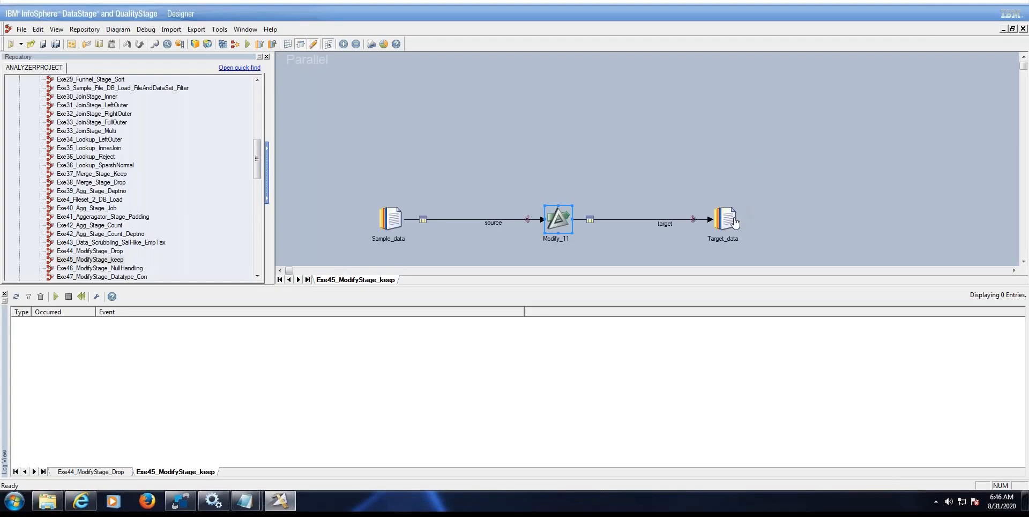
pyautogui.doubleClick(725, 219)
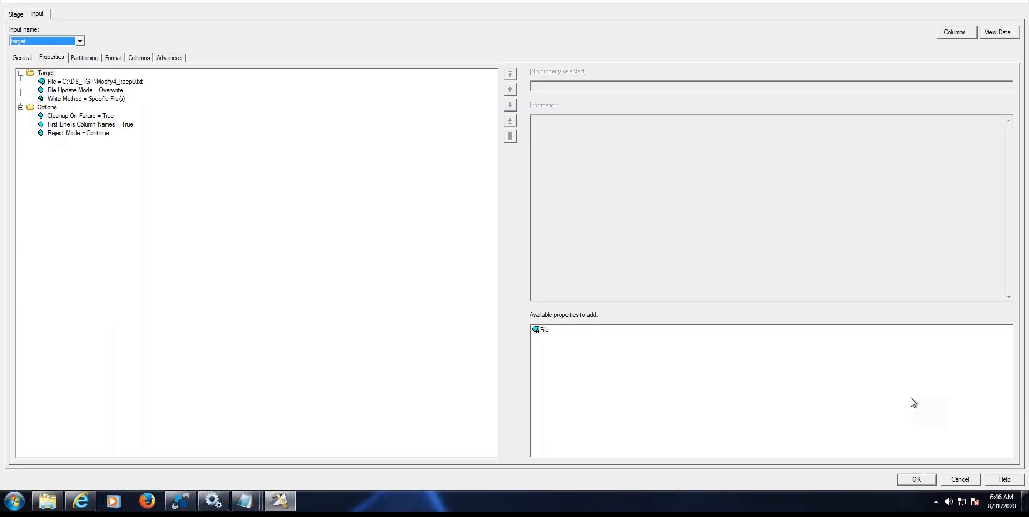
pyautogui.click(917, 479)
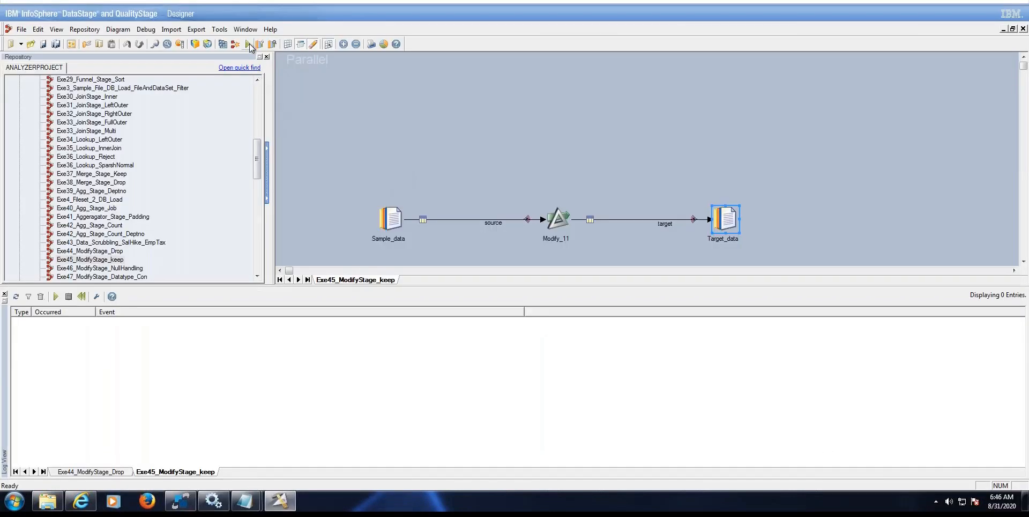
# Compile the Exe45_ModifyStage_keep job and run it with no limit on warnings.
pyautogui.click(249, 45)
pyautogui.click(565, 277)
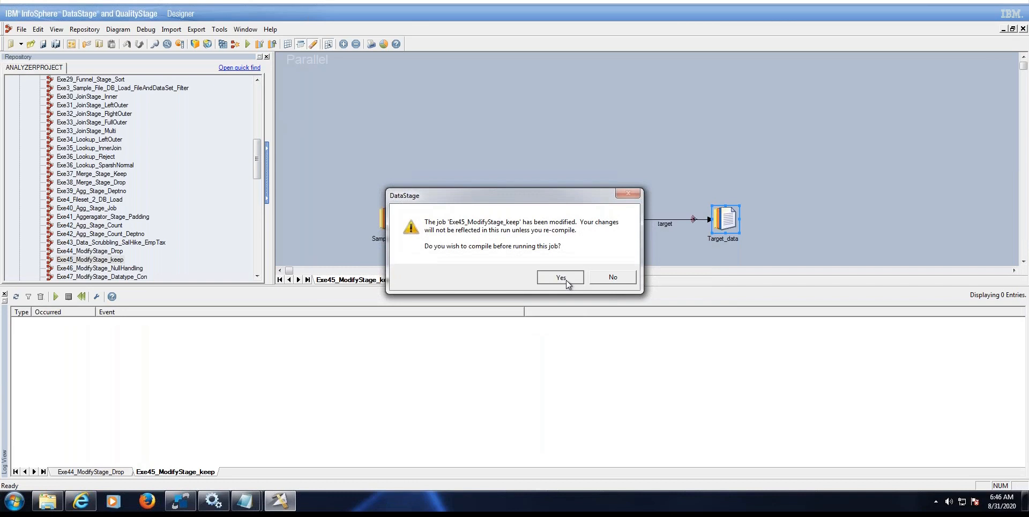
pyautogui.click(492, 264)
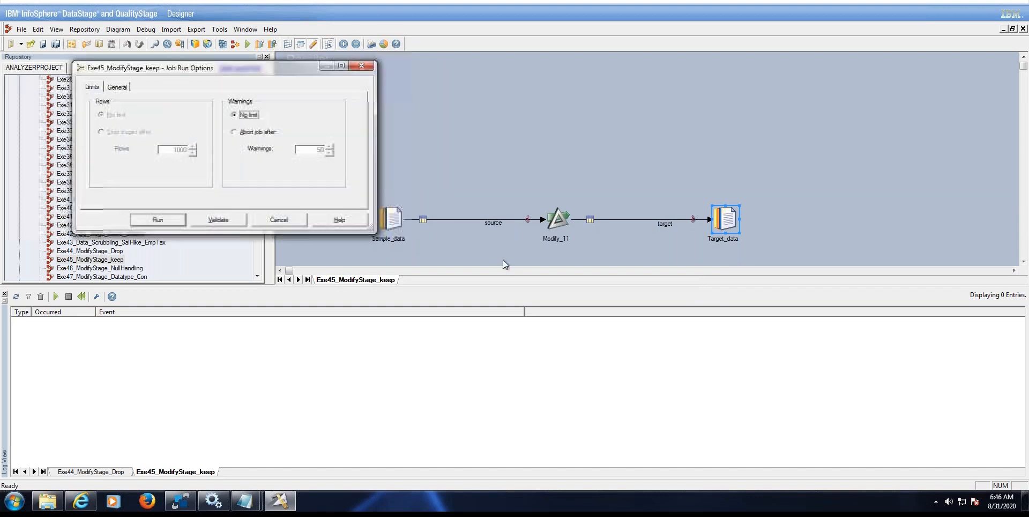
pyautogui.click(167, 221)
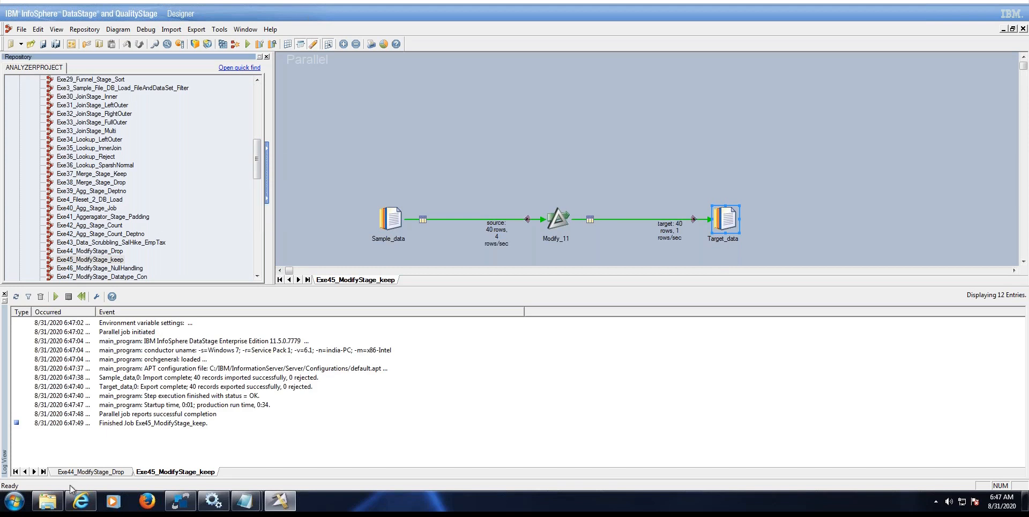
# Check the Modify4_keep0 output file in the DS_TGT folder against the Modify40 file, and close both files.
pyautogui.click(49, 501)
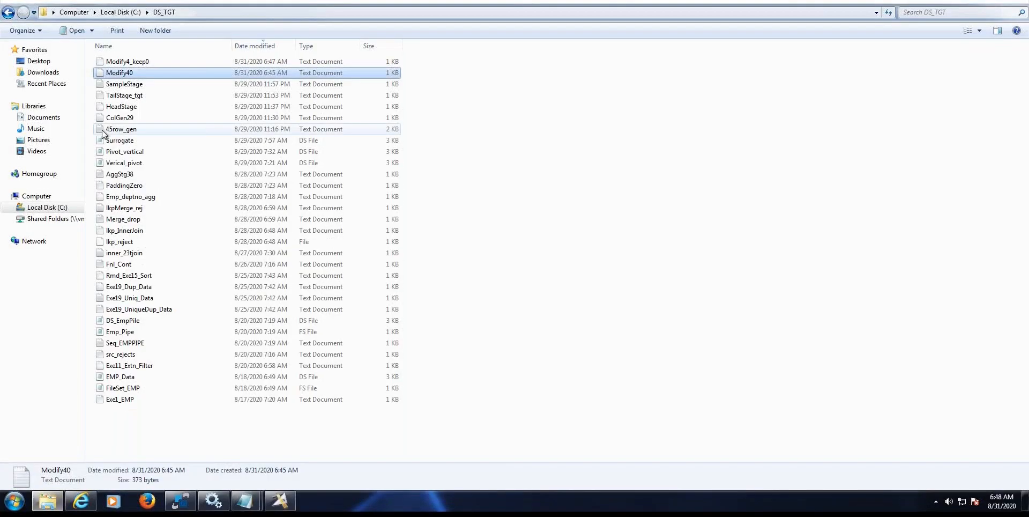
pyautogui.doubleClick(140, 63)
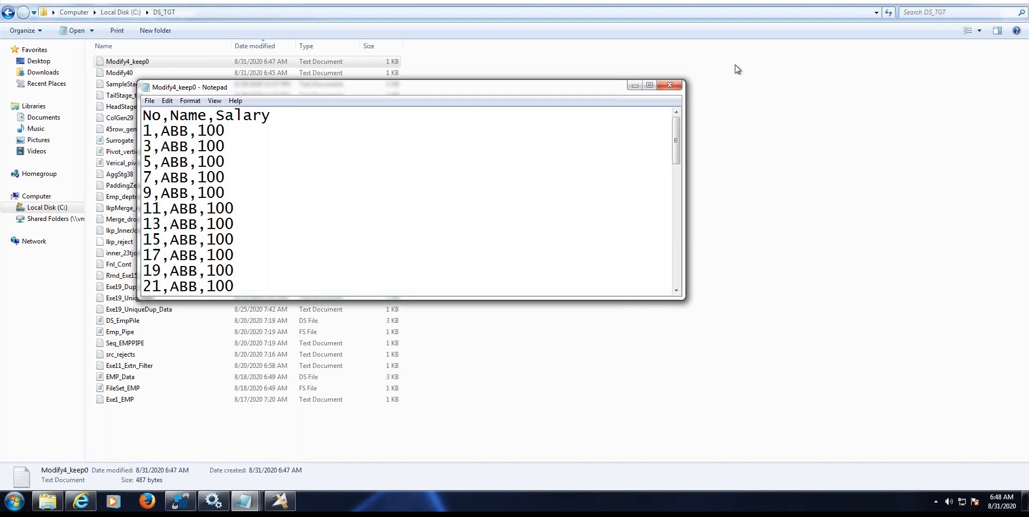
pyautogui.click(649, 84)
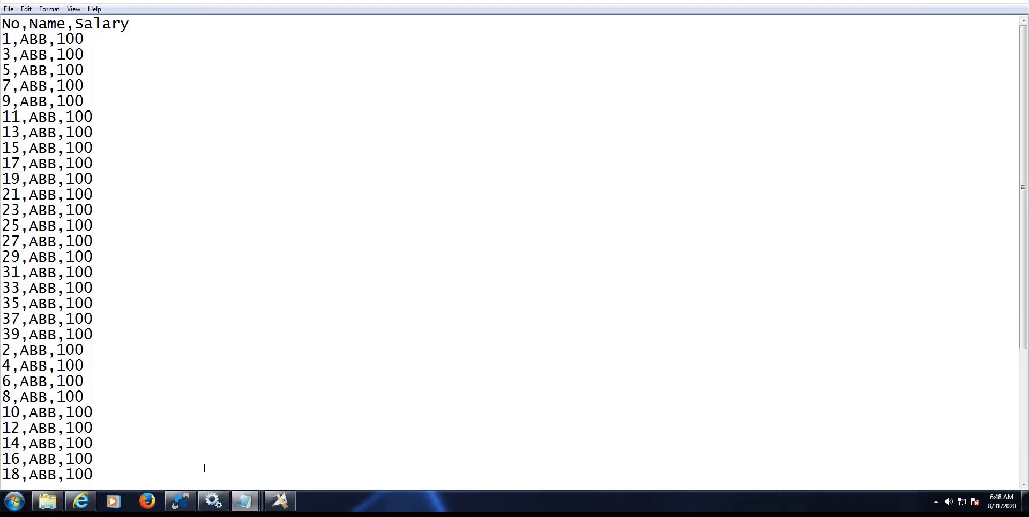
pyautogui.moveTo(245, 500)
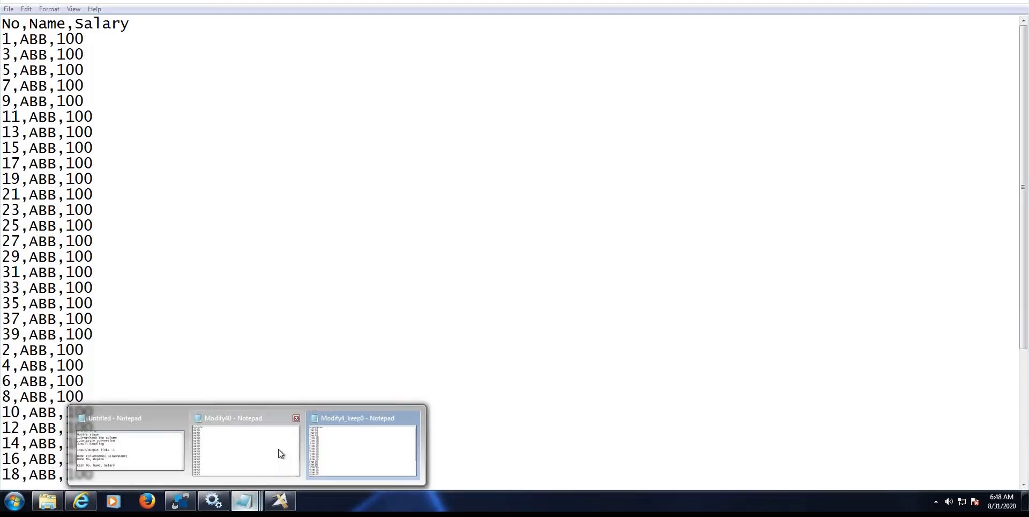
pyautogui.moveTo(277, 423)
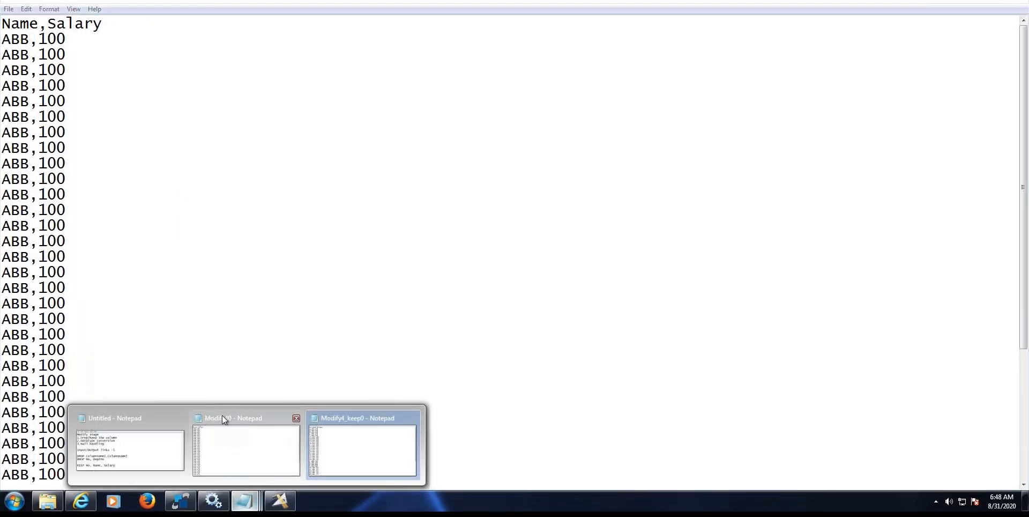
pyautogui.click(296, 417)
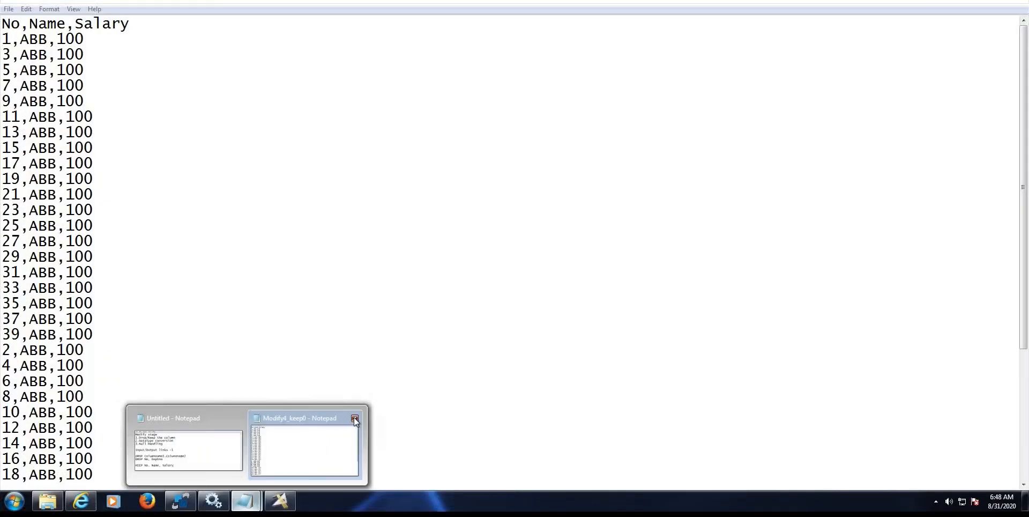
pyautogui.click(353, 417)
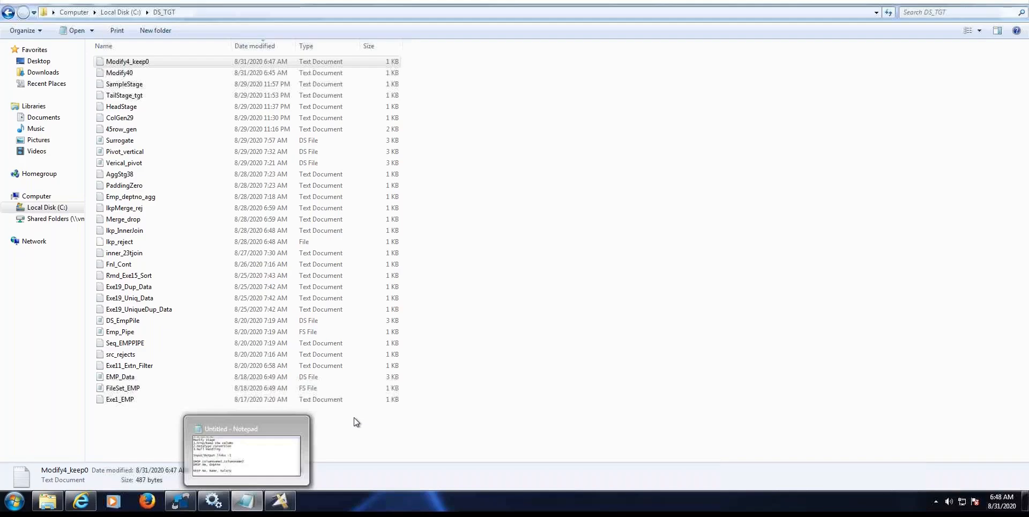
# Change the first item in the Notepad notes to "Drop/Keep of the column".
pyautogui.click(250, 503)
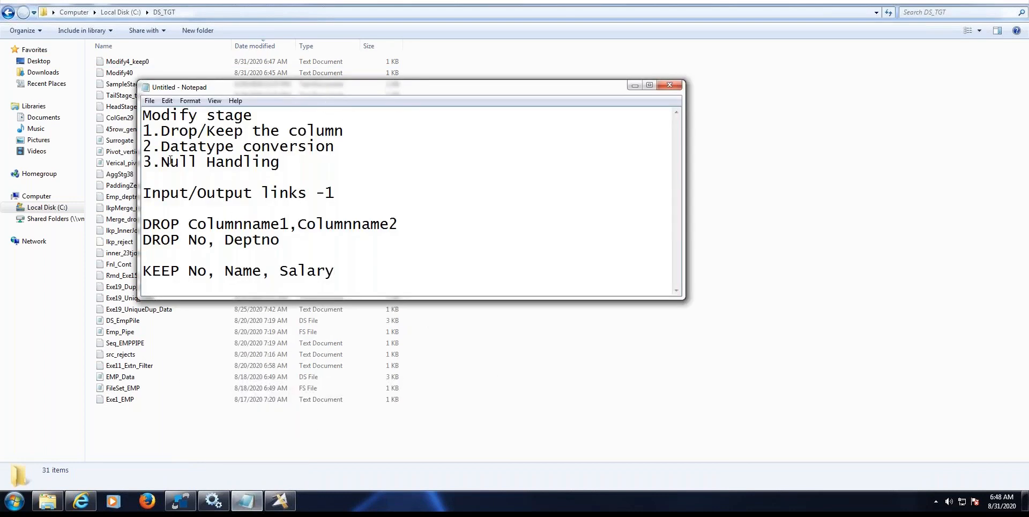
pyautogui.click(160, 131)
pyautogui.moveTo(160, 130); pyautogui.dragTo(366, 128)
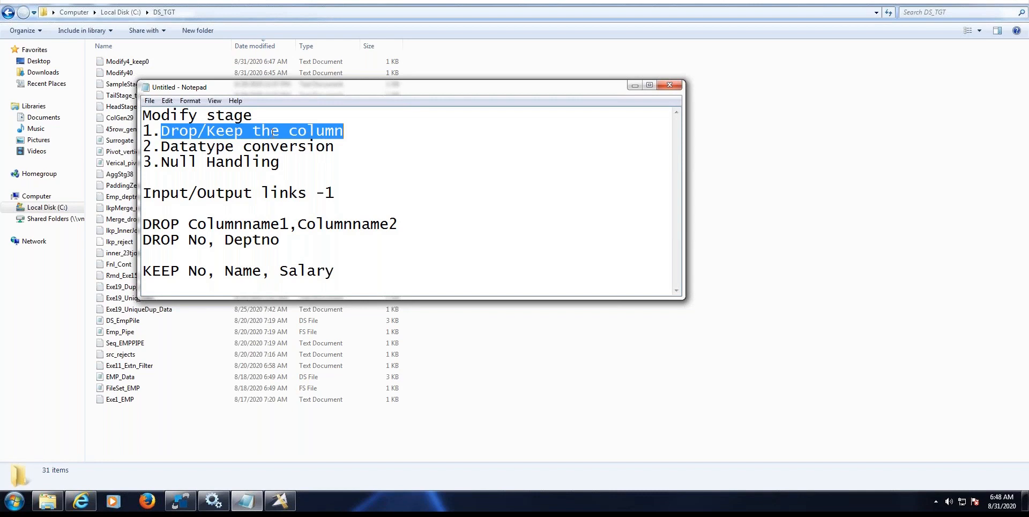
pyautogui.click(255, 130)
pyautogui.write('of')
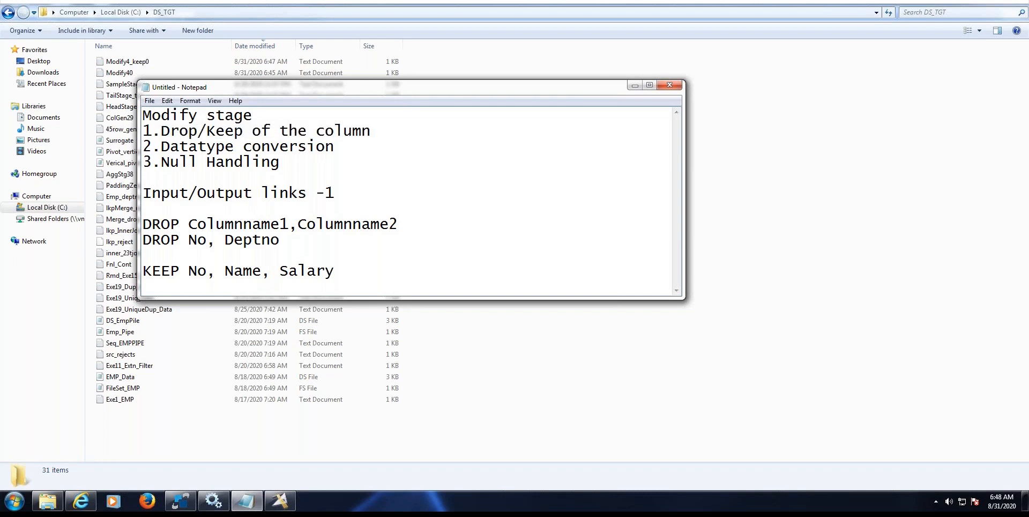
# Switch to DataStage Designer, close the keep and drop jobs, and open the Exe47_ModifyStage_Datatype_Con job.
pyautogui.click(281, 501)
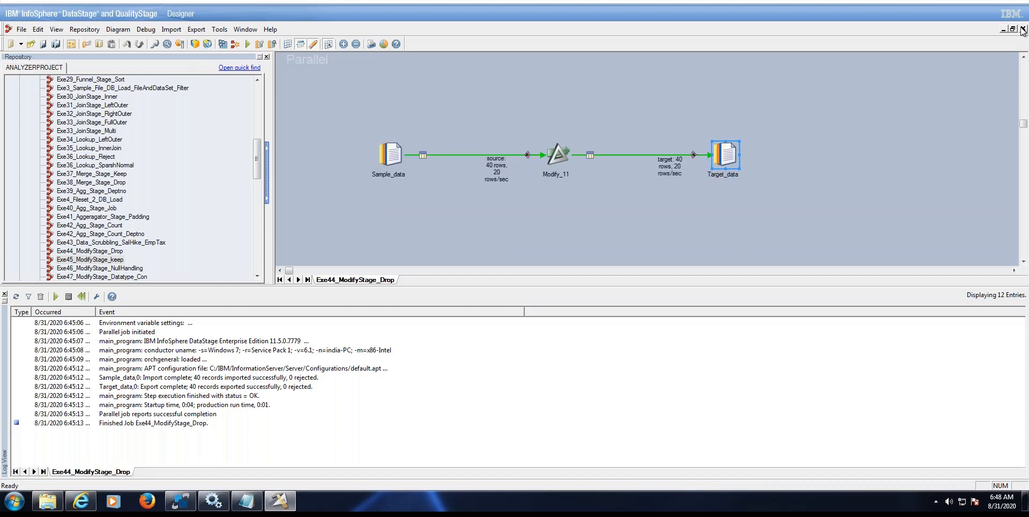
pyautogui.click(1022, 29)
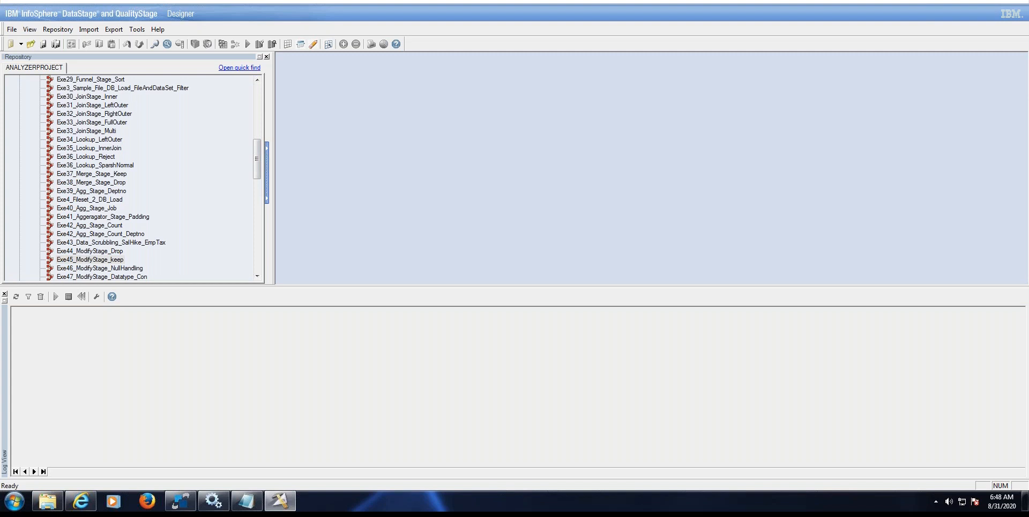
pyautogui.click(102, 277)
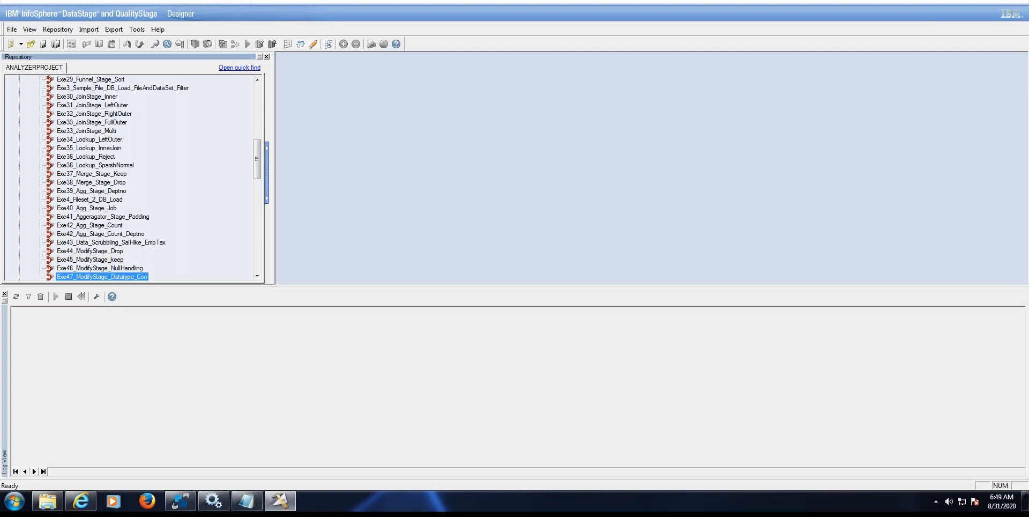
pyautogui.doubleClick(133, 277)
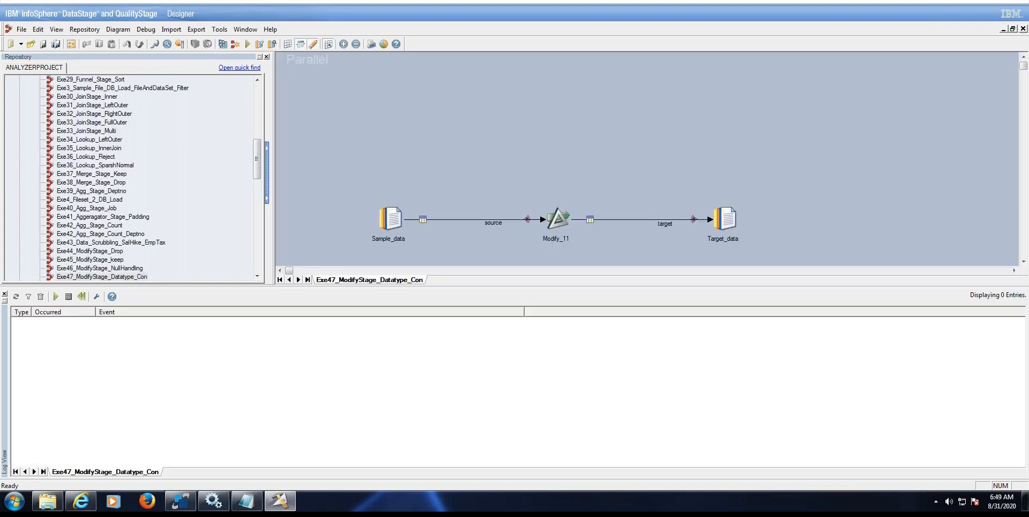
# Check the Sample_data stage's source file and column definitions, especially the No column's SQL type, and close it without changes.
pyautogui.click(395, 215)
pyautogui.doubleClick(397, 219)
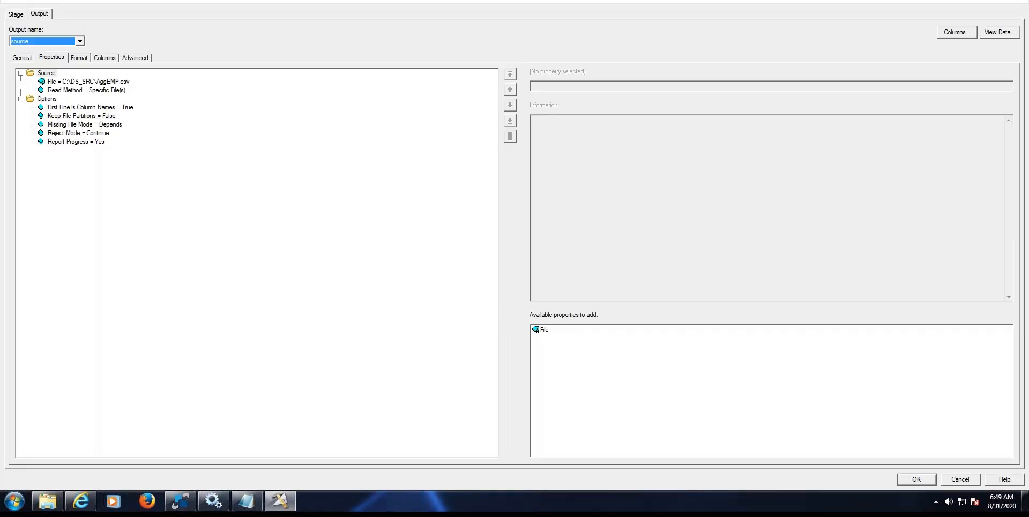
pyautogui.click(106, 58)
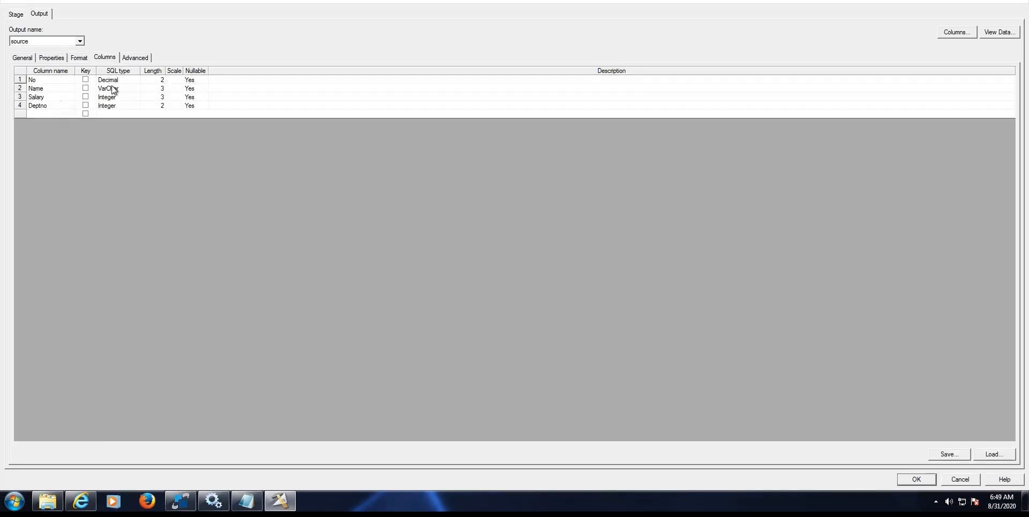
pyautogui.click(57, 83)
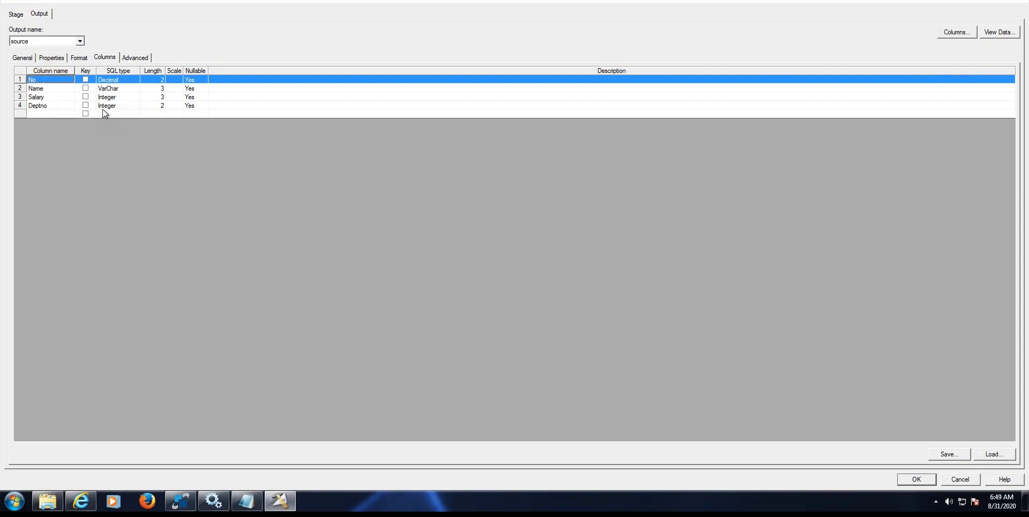
pyautogui.click(959, 479)
# Copy the Modify_11 specification "conv_No:string = string_from_decimal(No)" into the Notepad notes under "2.Datatype conversion", with a blank line above and below.
pyautogui.click(560, 220)
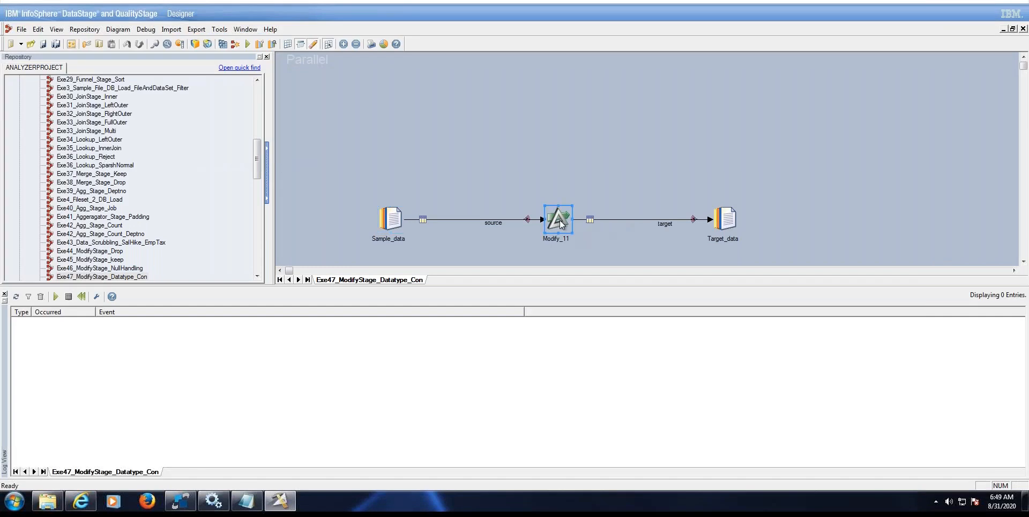
pyautogui.doubleClick(560, 219)
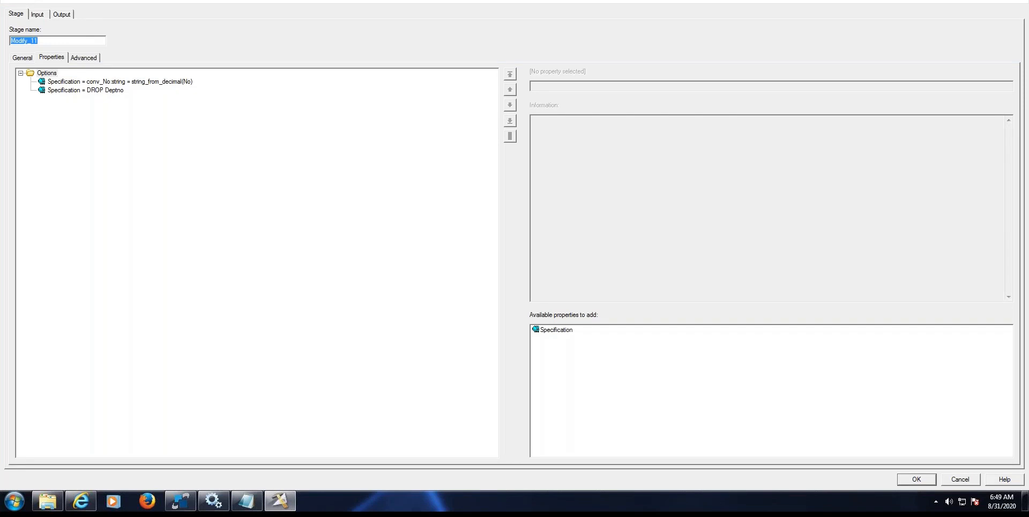
pyautogui.click(175, 85)
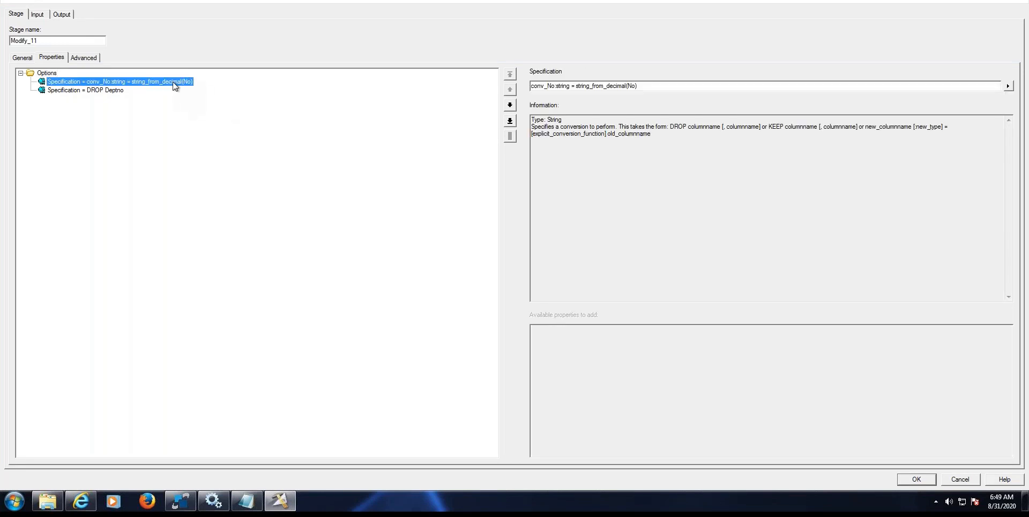
pyautogui.moveTo(643, 86); pyautogui.dragTo(442, 107)
pyautogui.hotkey('ctrl', 'c')
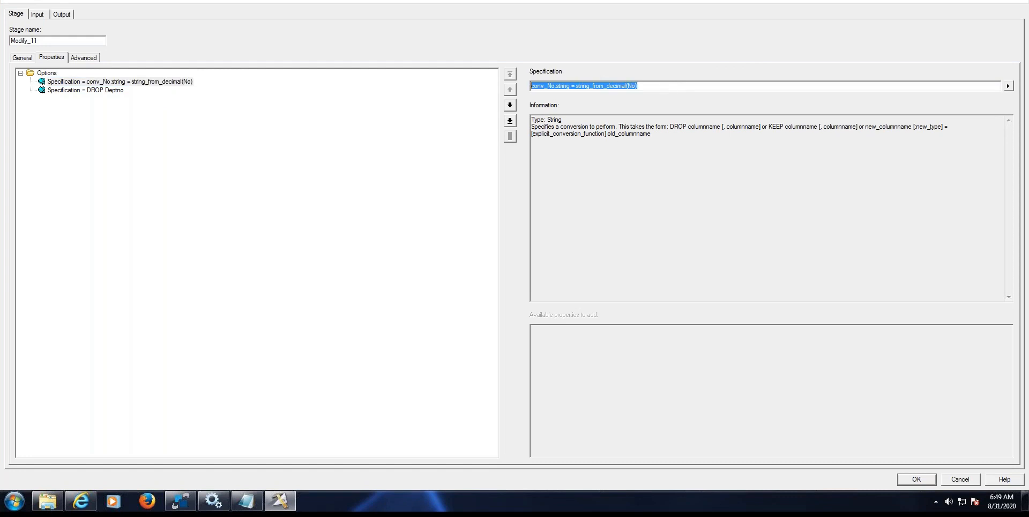
pyautogui.click(246, 500)
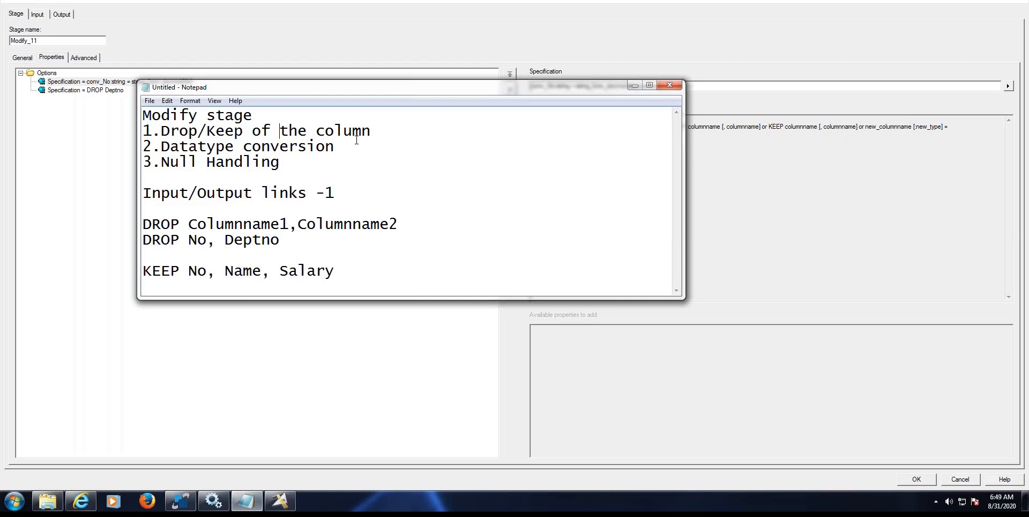
pyautogui.press('Return')
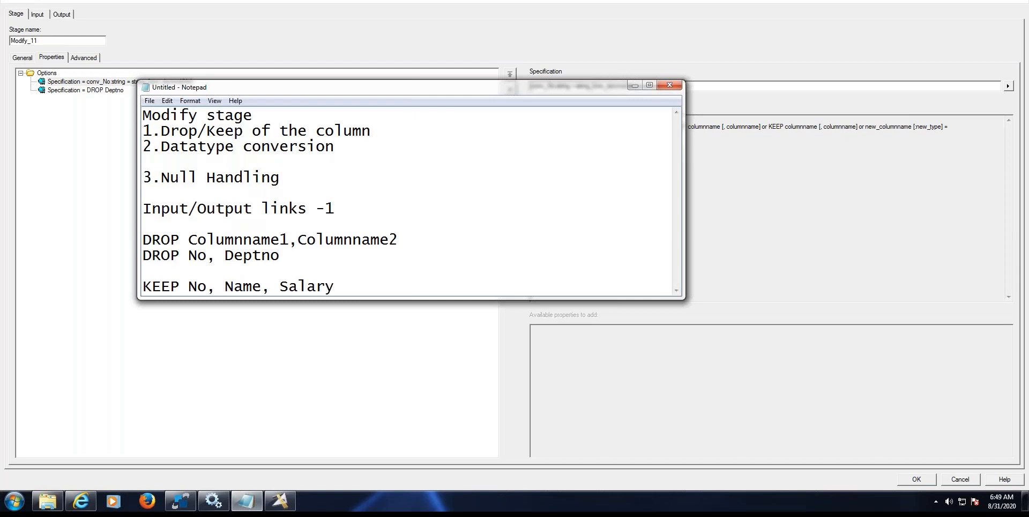
pyautogui.press('Return')
pyautogui.press('Up')
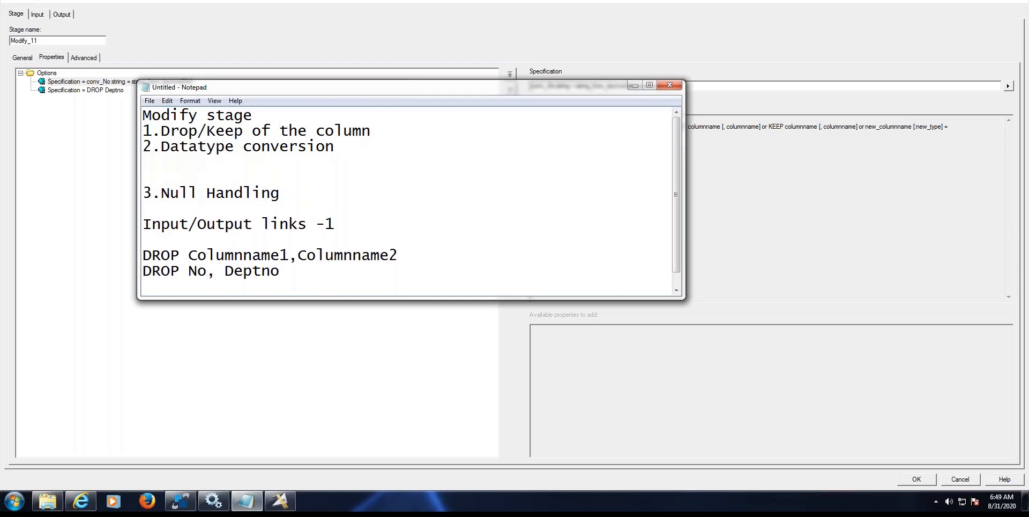
pyautogui.press('Return')
pyautogui.hotkey('ctrl', 'v')
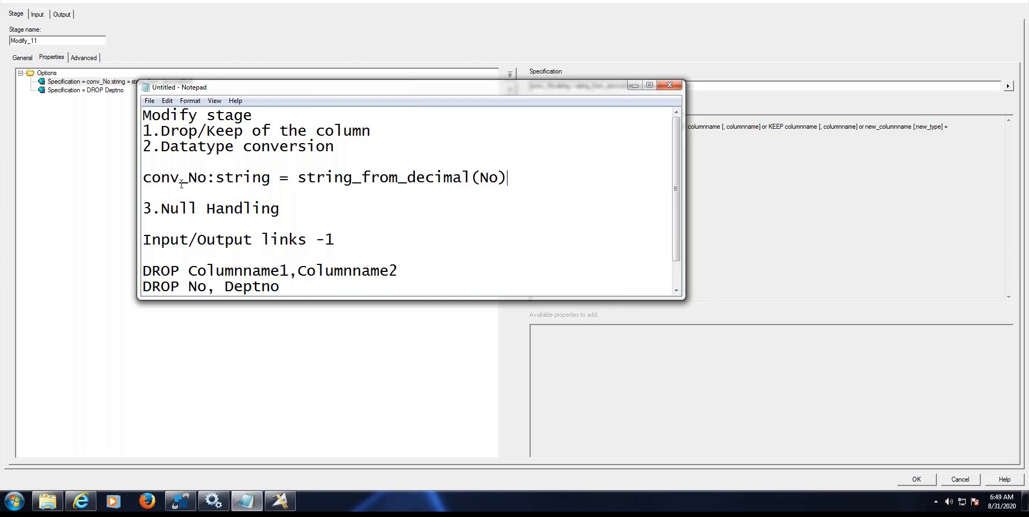
# Highlight the column name, conversion function and source column of the conversion specification in the notes, and minimize Notepad.
pyautogui.moveTo(192, 173); pyautogui.dragTo(210, 174)
pyautogui.moveTo(298, 178); pyautogui.dragTo(472, 177)
pyautogui.click(471, 178)
pyautogui.moveTo(499, 177); pyautogui.dragTo(482, 177)
pyautogui.click(520, 181)
pyautogui.click(637, 85)
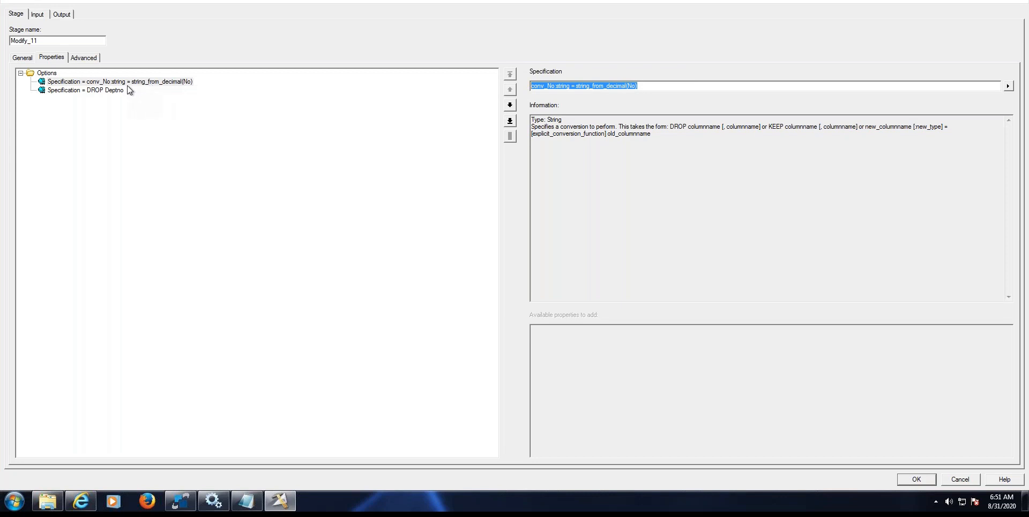
# Review the Modify_11 stage's DROP Deptno specification, its input link and the conv_No column on the target output, and close the stage.
pyautogui.click(109, 91)
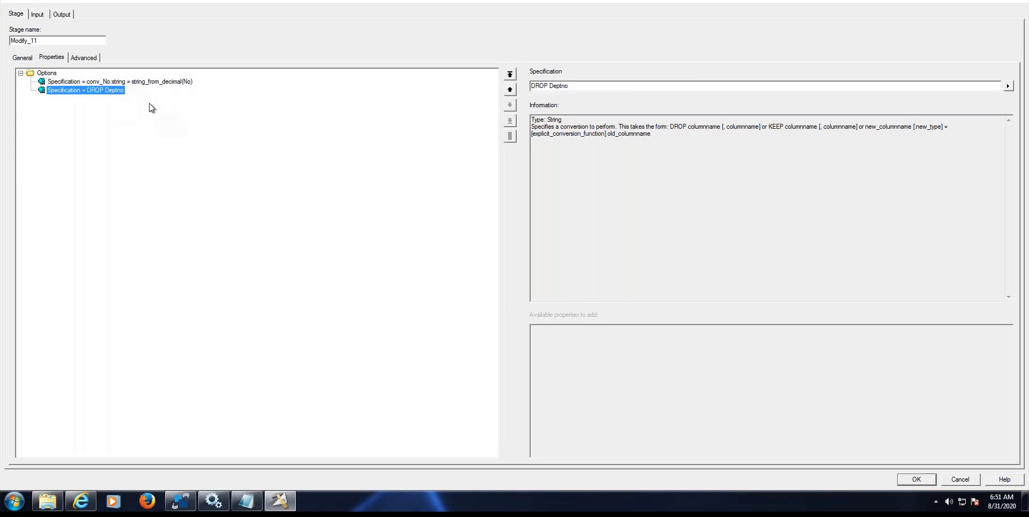
pyautogui.click(38, 16)
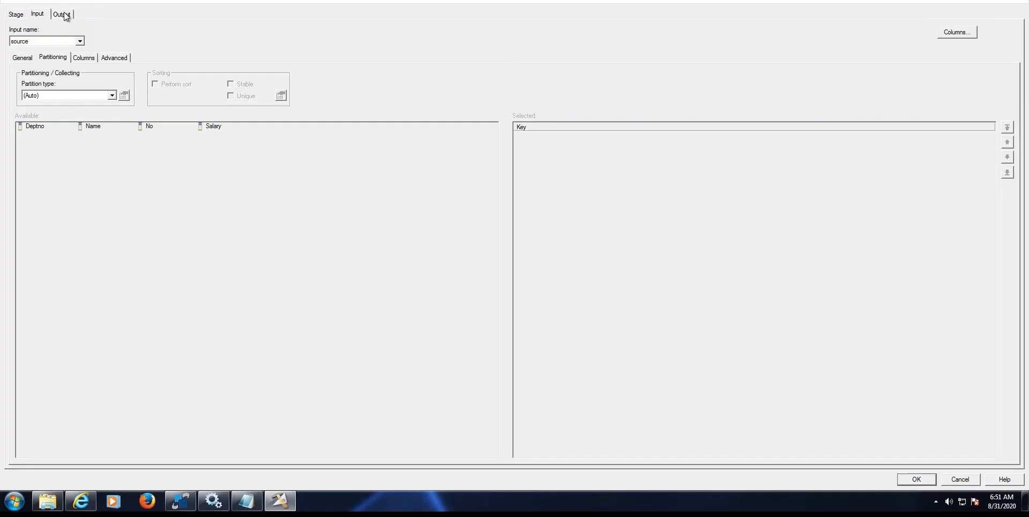
pyautogui.click(64, 13)
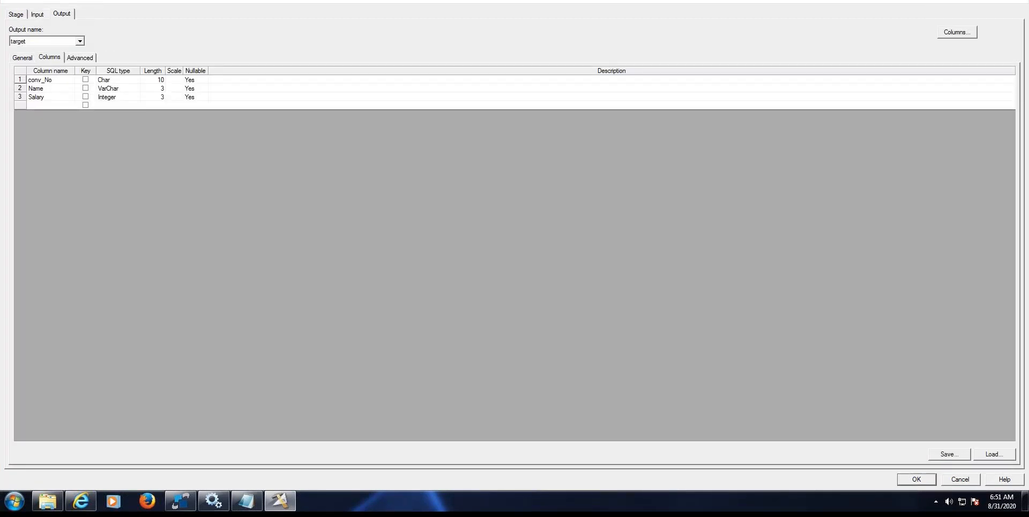
pyautogui.click(57, 82)
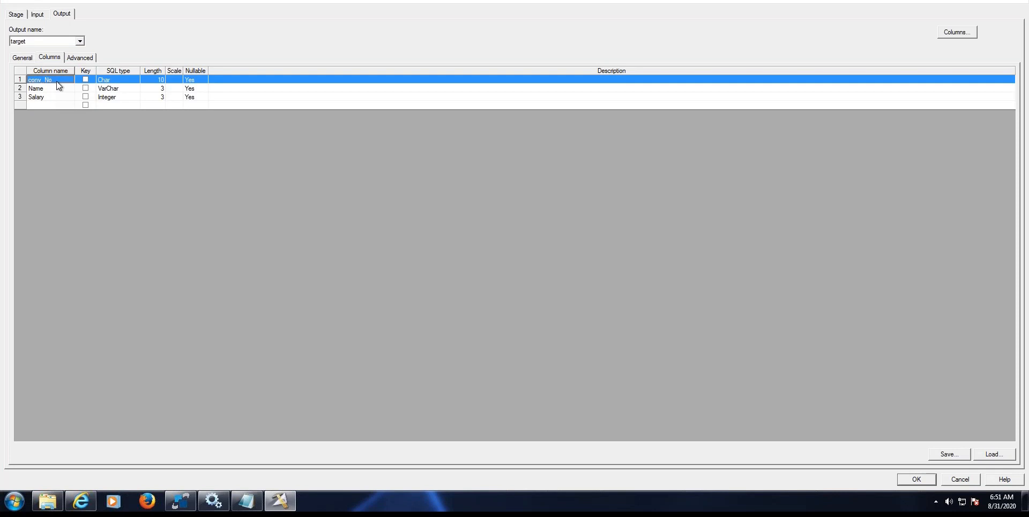
pyautogui.click(916, 478)
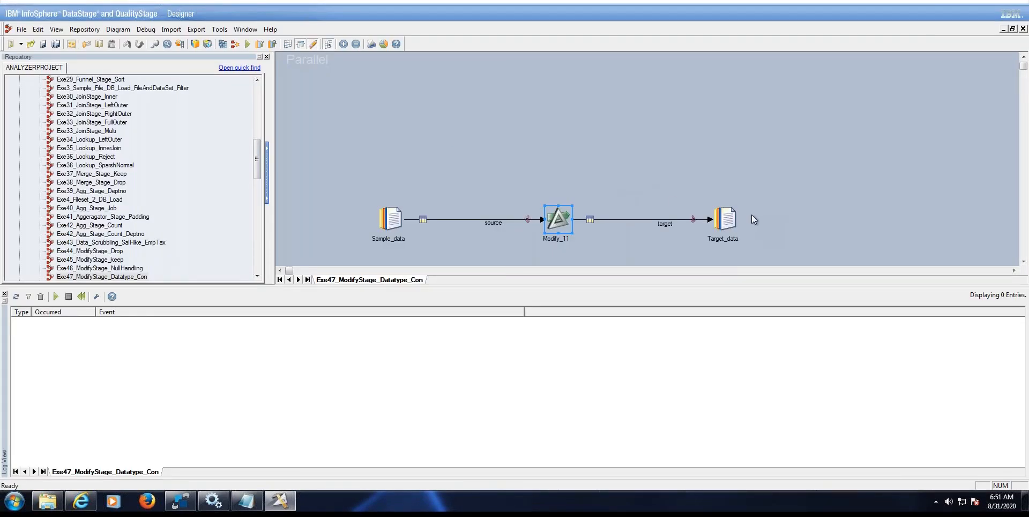
# Check the Target_data stage's output file and write properties, and close the stage without changes.
pyautogui.click(733, 212)
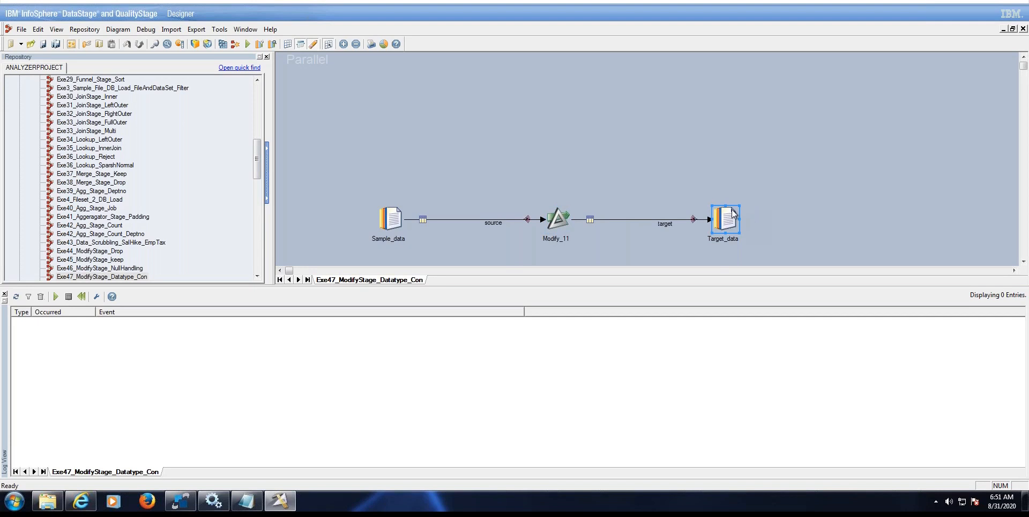
pyautogui.doubleClick(733, 213)
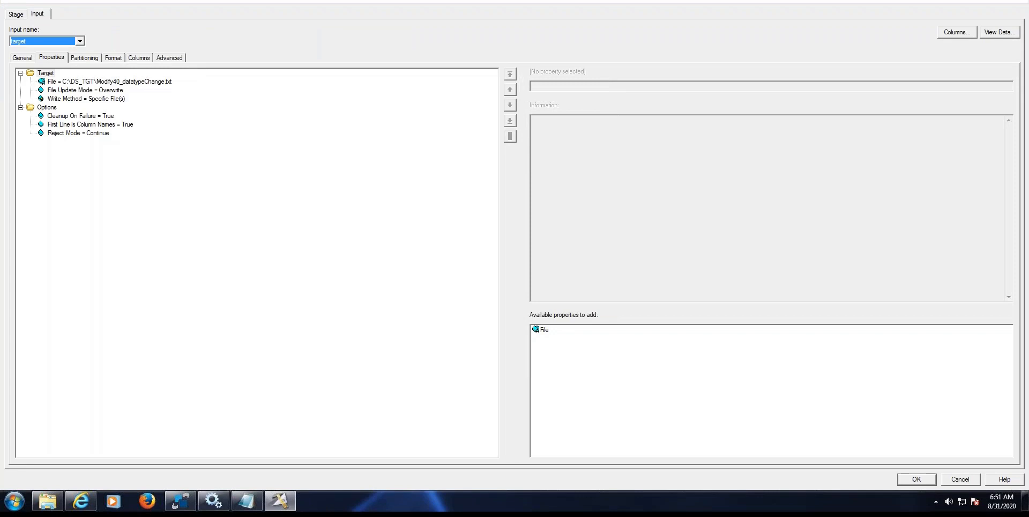
pyautogui.click(917, 479)
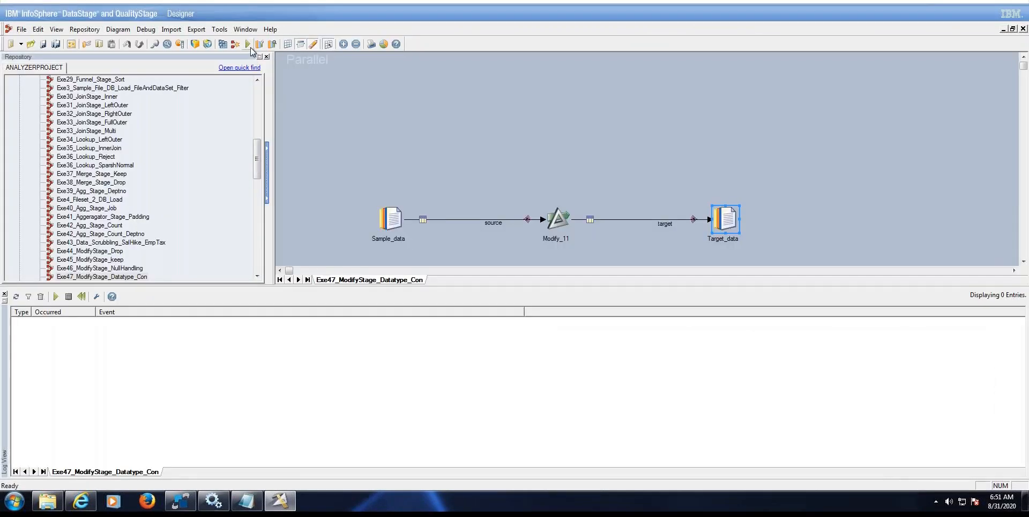
# Compile and run the Exe47_ModifyStage_Datatype_Con job, and check its link row counts and log for completion.
pyautogui.click(248, 44)
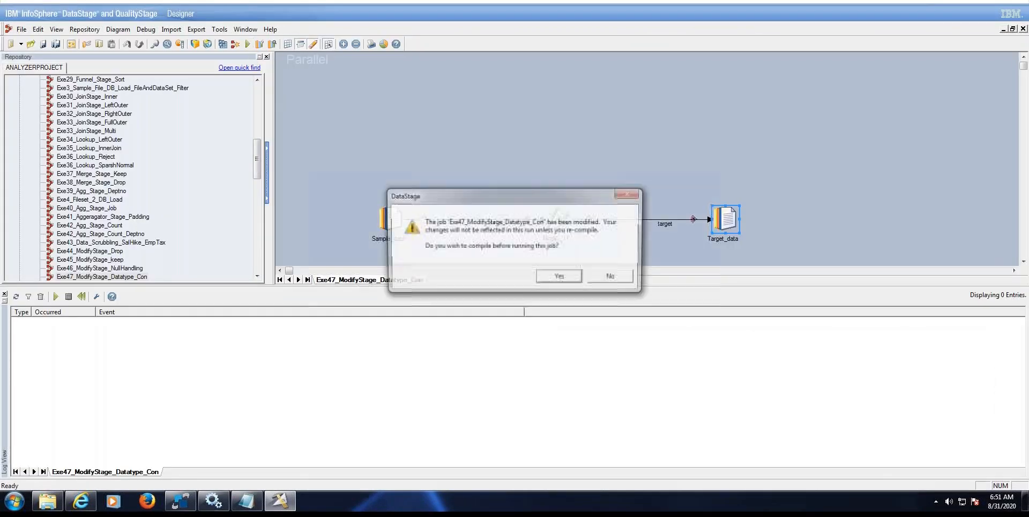
pyautogui.click(554, 279)
pyautogui.click(492, 266)
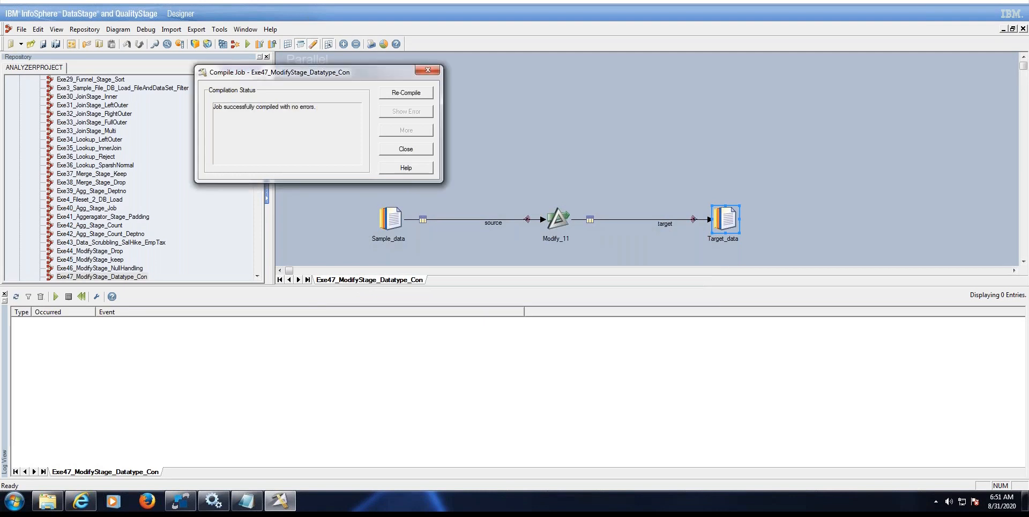
pyautogui.click(180, 220)
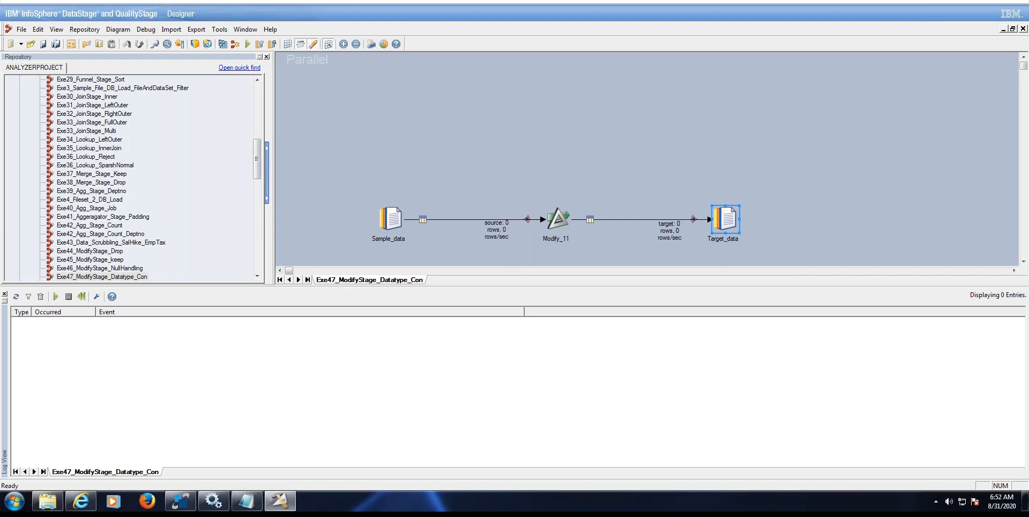
pyautogui.moveTo(103, 216)
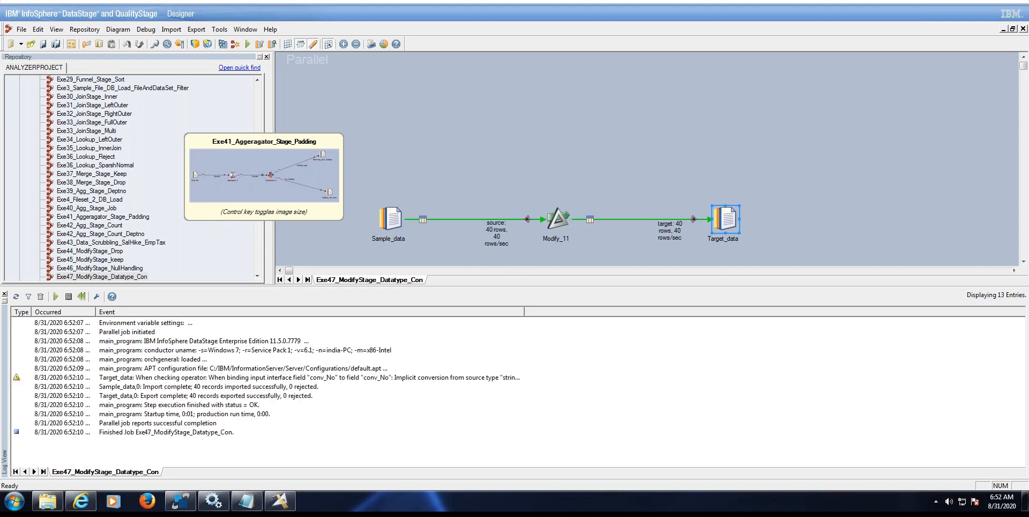
pyautogui.click(700, 140)
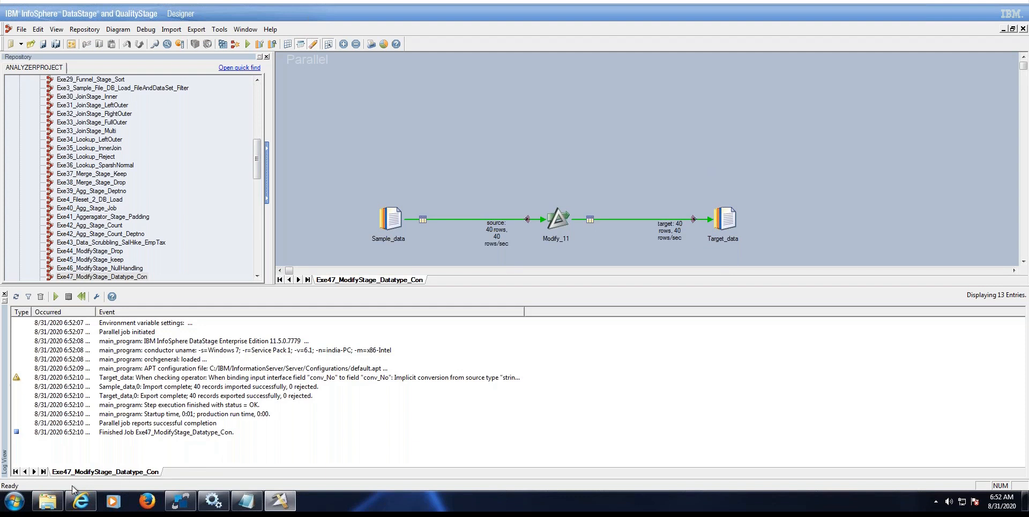
# Open the Modify40_datatypeChange output file from DS_TGT, examine its conv_No values in the maximized window, and close it.
pyautogui.click(48, 502)
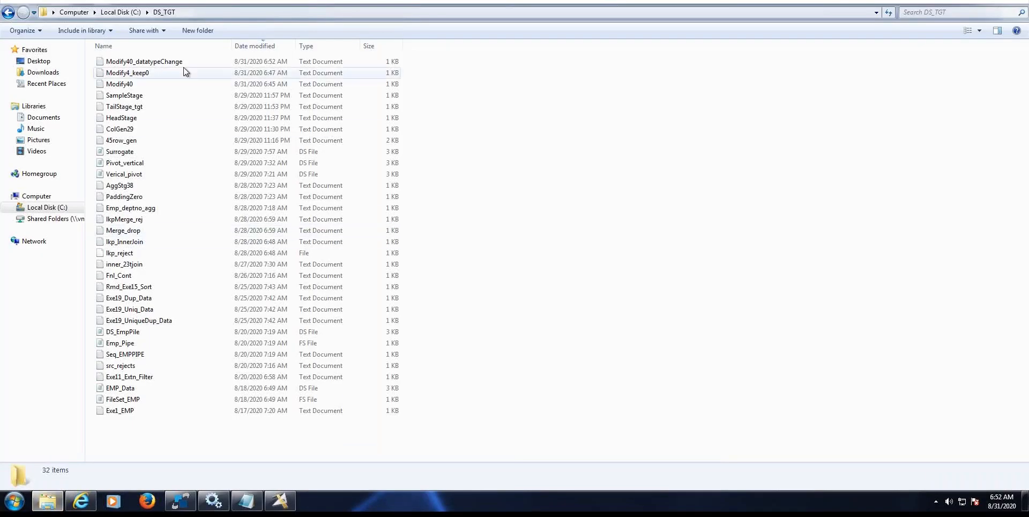
pyautogui.doubleClick(187, 62)
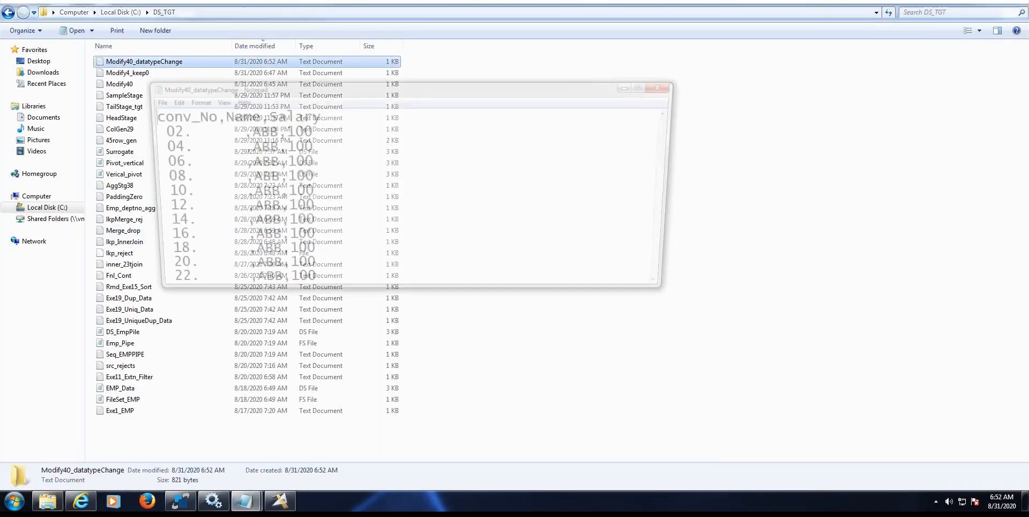
pyautogui.click(654, 87)
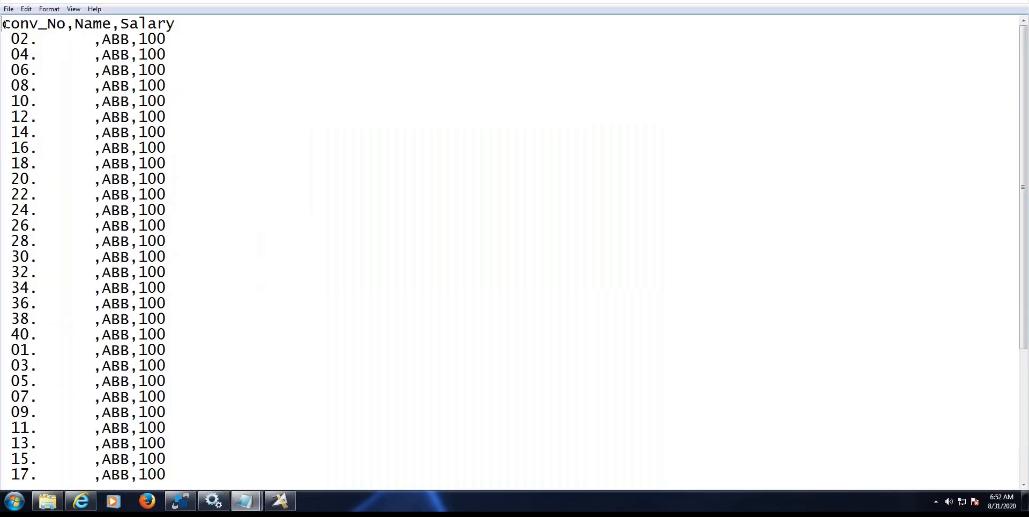
pyautogui.moveTo(4, 23); pyautogui.dragTo(93, 132)
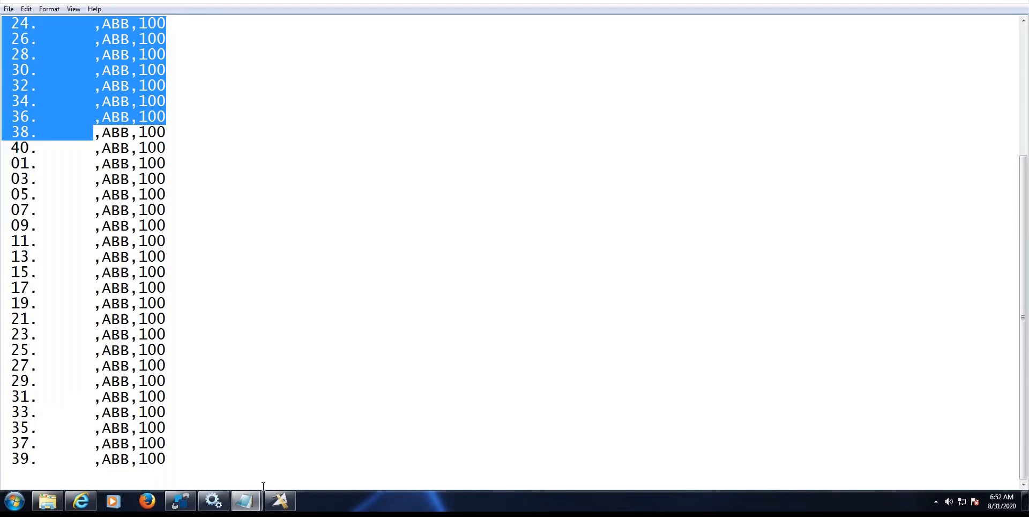
pyautogui.moveTo(247, 499)
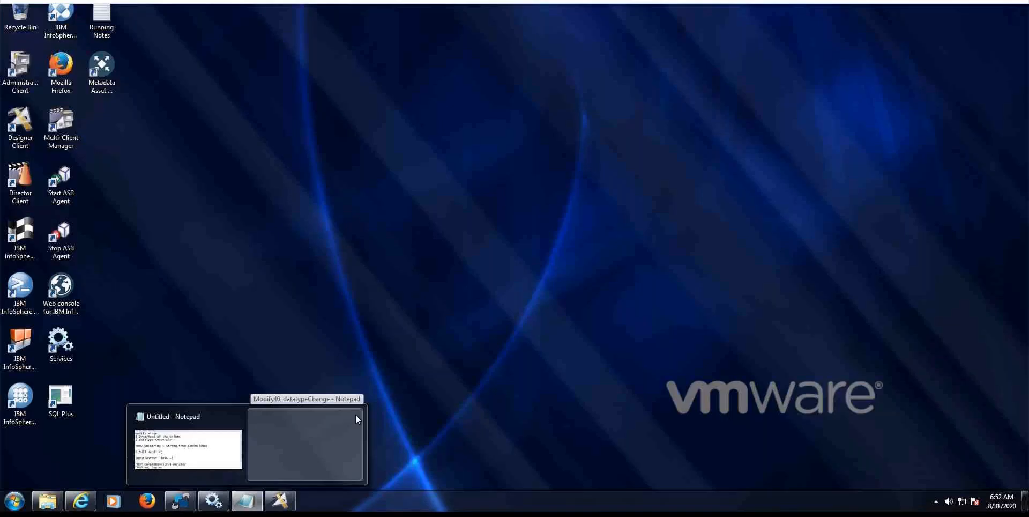
pyautogui.click(356, 415)
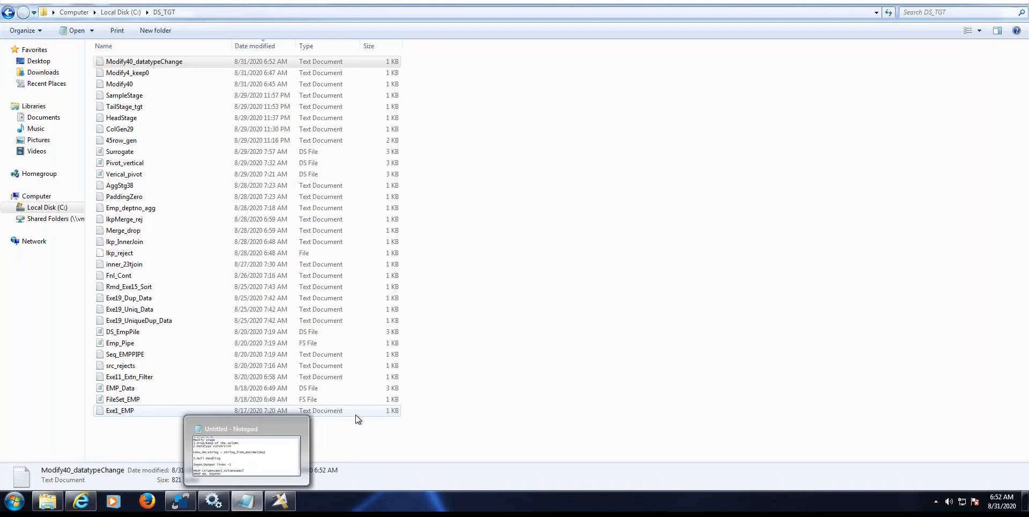
# Reopen Modify40_datatypeChange for another look at the converted column beside Name and Salary, and close it again.
pyautogui.click(172, 61)
pyautogui.press('Down')
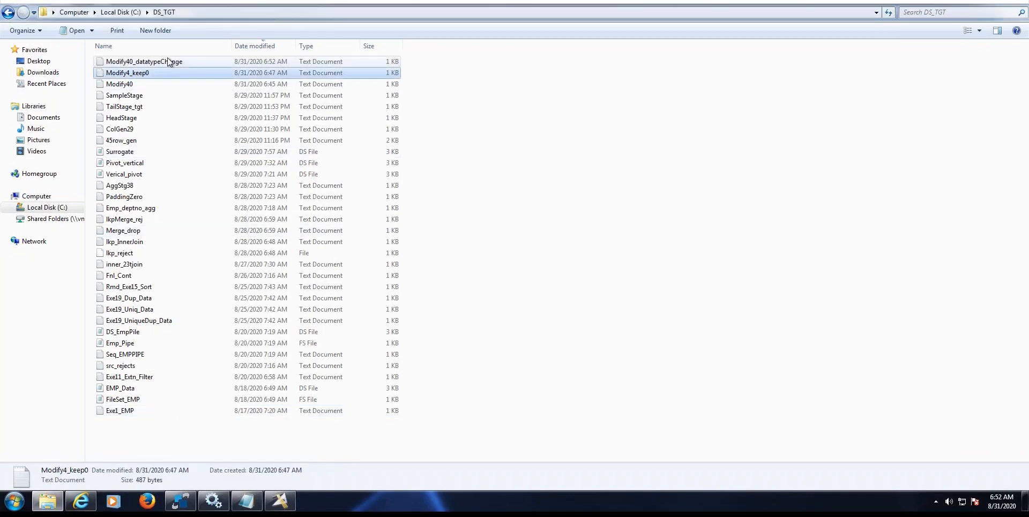
pyautogui.doubleClick(169, 62)
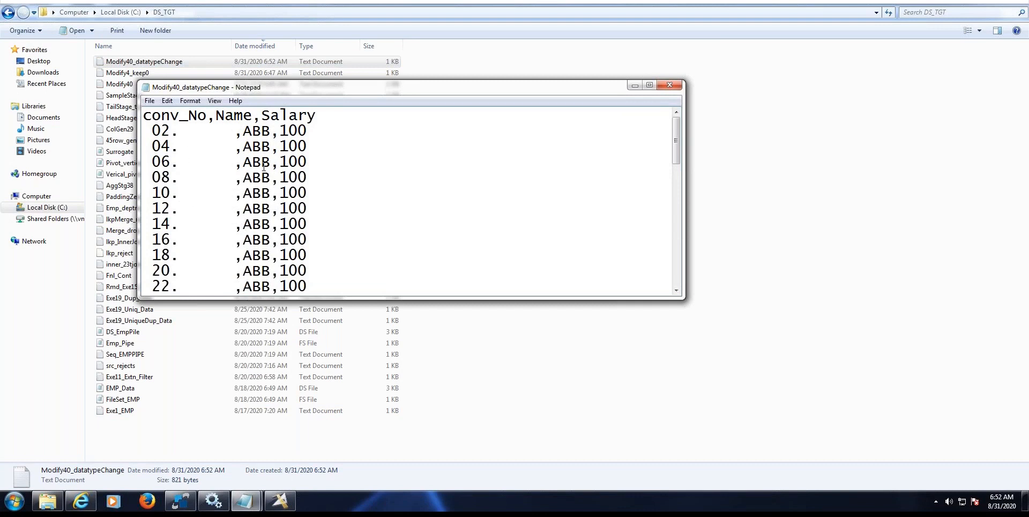
pyautogui.click(669, 85)
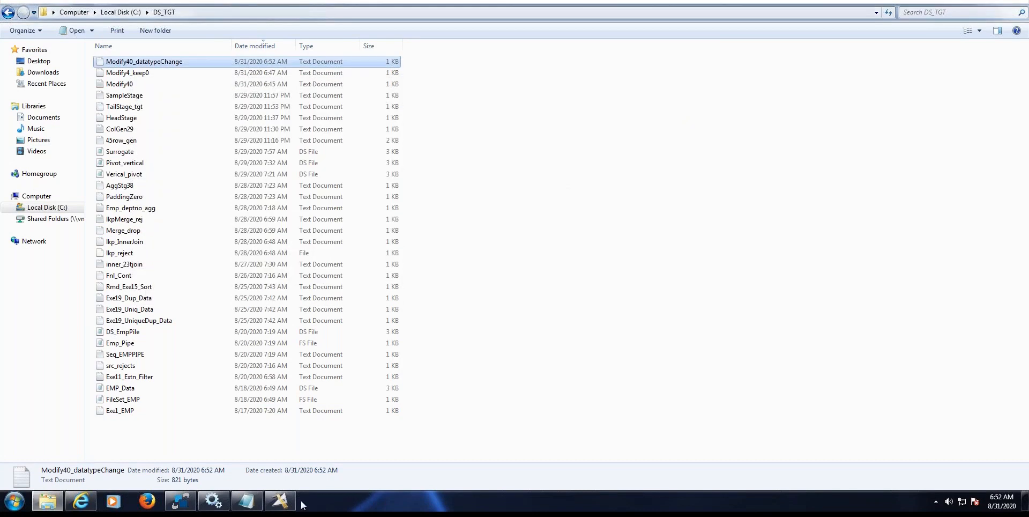
# Switch back to the DataStage Designer and open the Exe46_ModifyStage_NullHandling job.
pyautogui.click(280, 500)
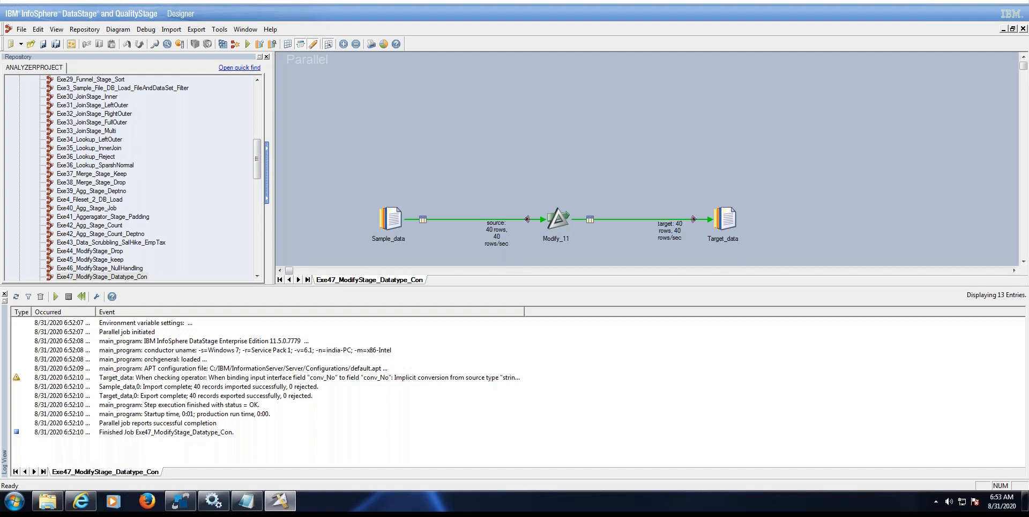
pyautogui.click(100, 267)
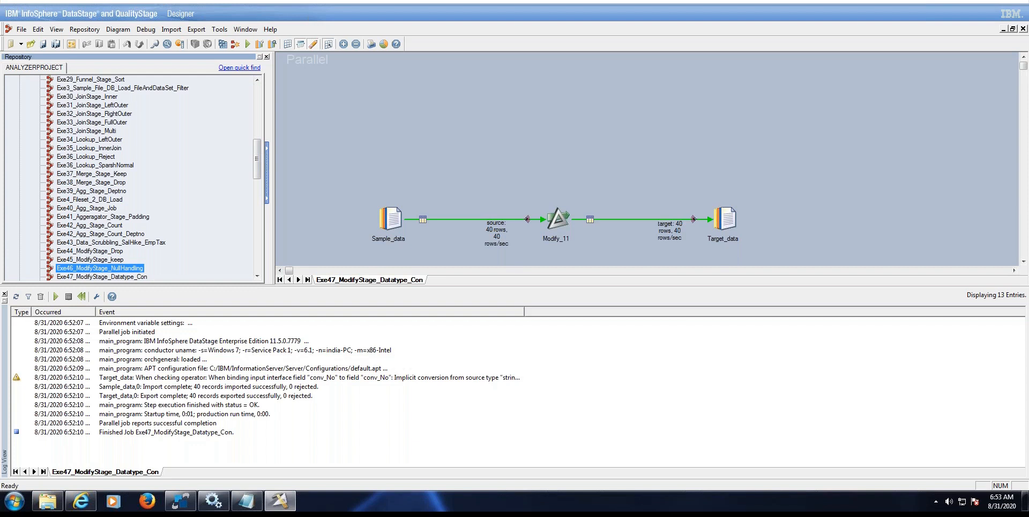
pyautogui.doubleClick(133, 269)
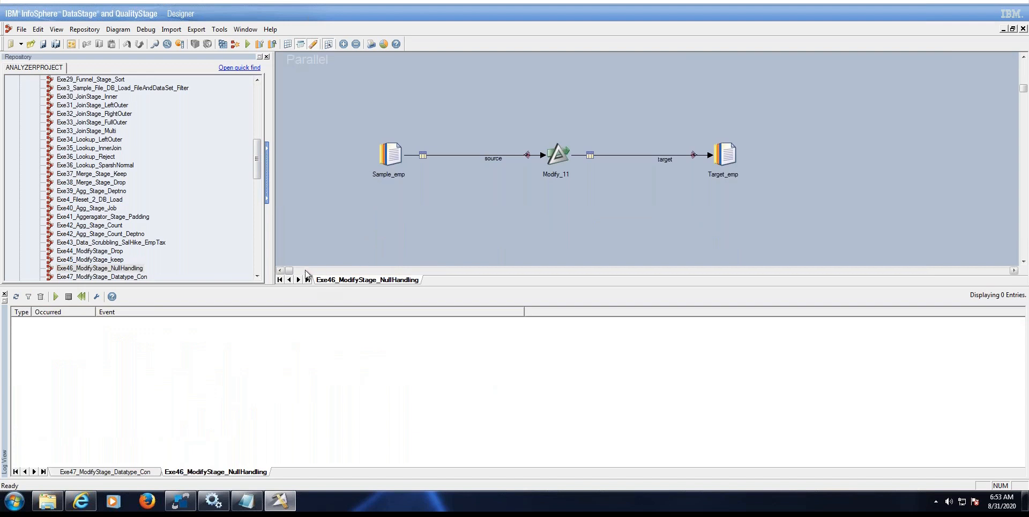
pyautogui.click(257, 276)
pyautogui.click(257, 276)
pyautogui.click(257, 276)
pyautogui.click(257, 277)
pyautogui.click(258, 277)
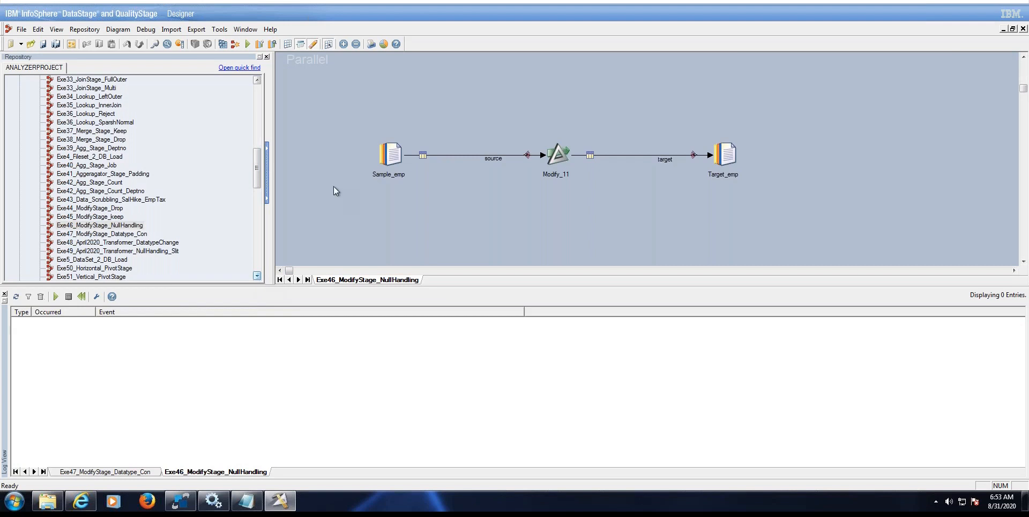
# Check which source file the Sample_emp stage reads, and examine Employee_Nulls in C:\DS_SRC for empty fields before closing the file.
pyautogui.click(389, 156)
pyautogui.doubleClick(388, 155)
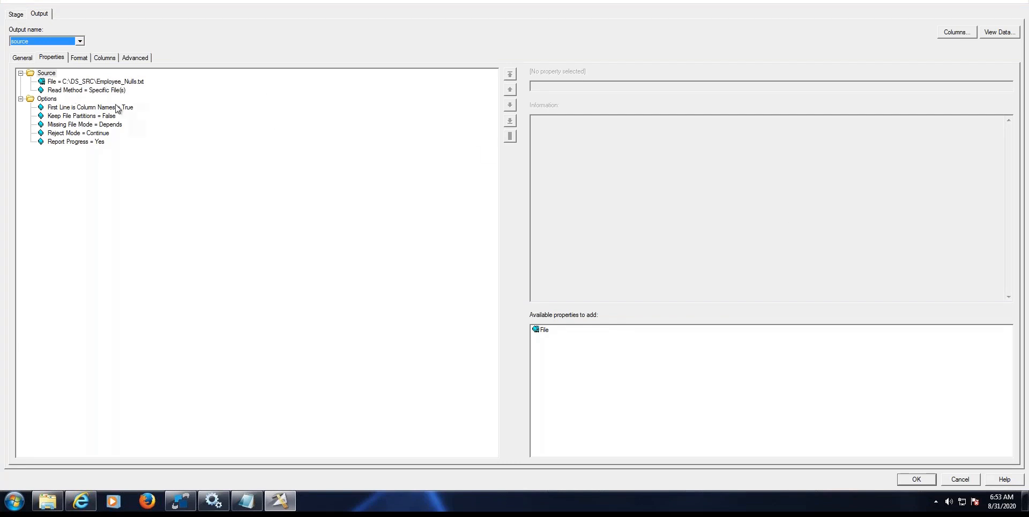
pyautogui.click(48, 501)
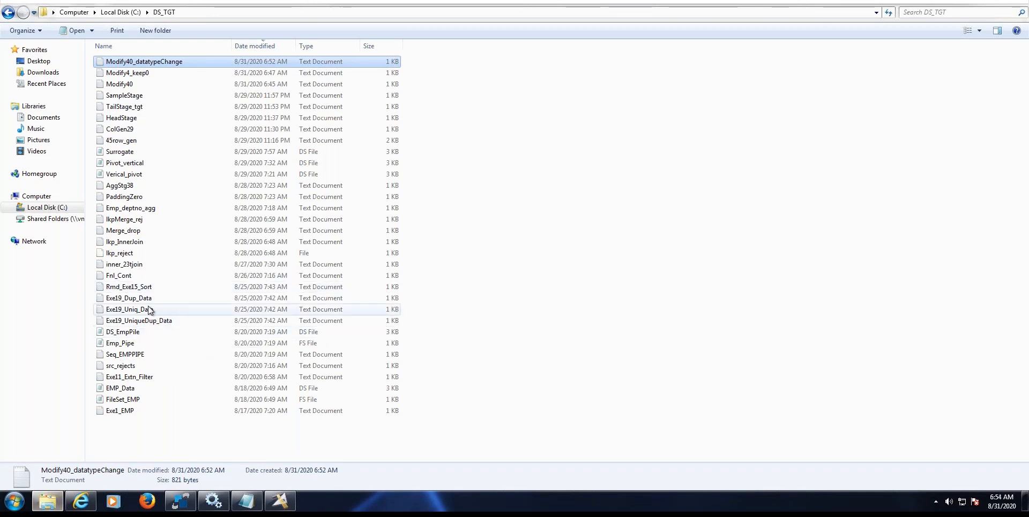
pyautogui.click(119, 12)
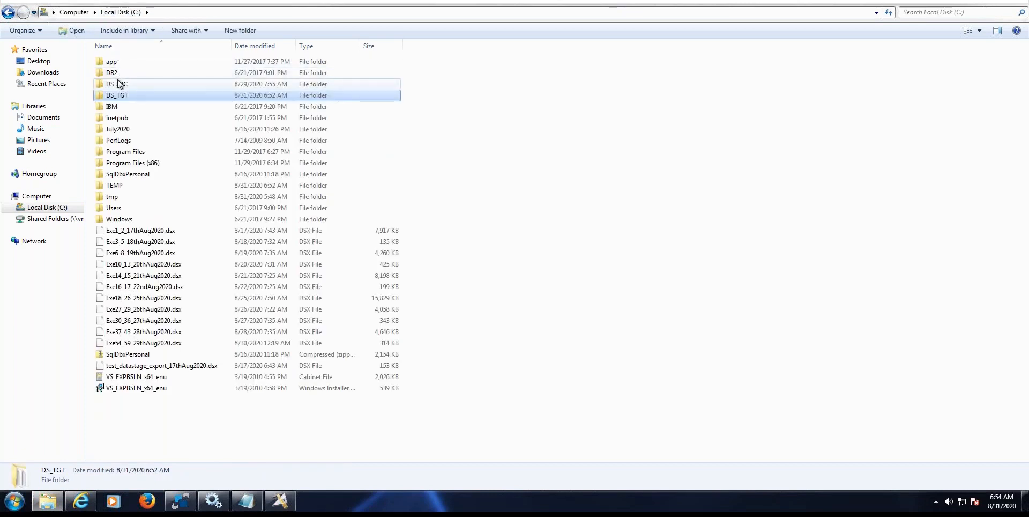
pyautogui.doubleClick(119, 84)
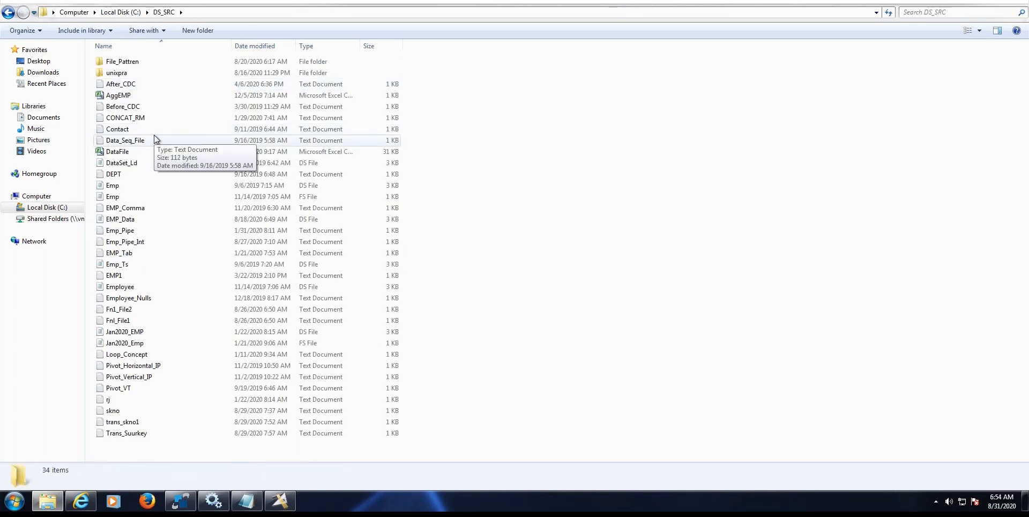
pyautogui.click(140, 298)
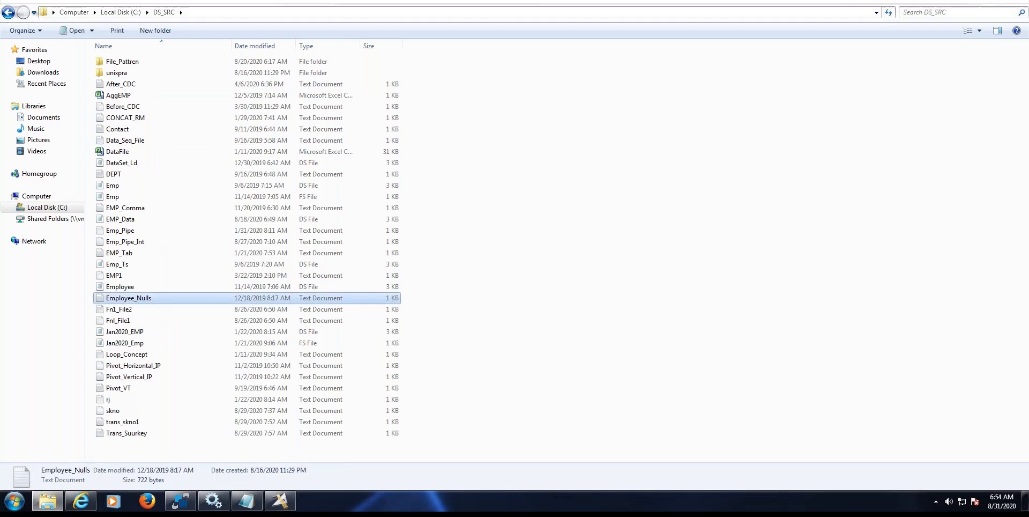
pyautogui.press('Return')
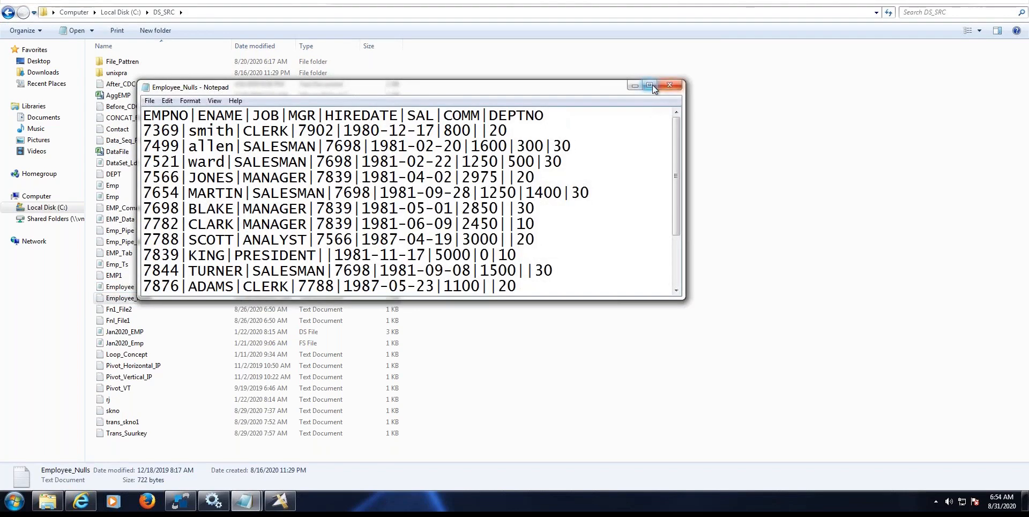
pyautogui.click(650, 85)
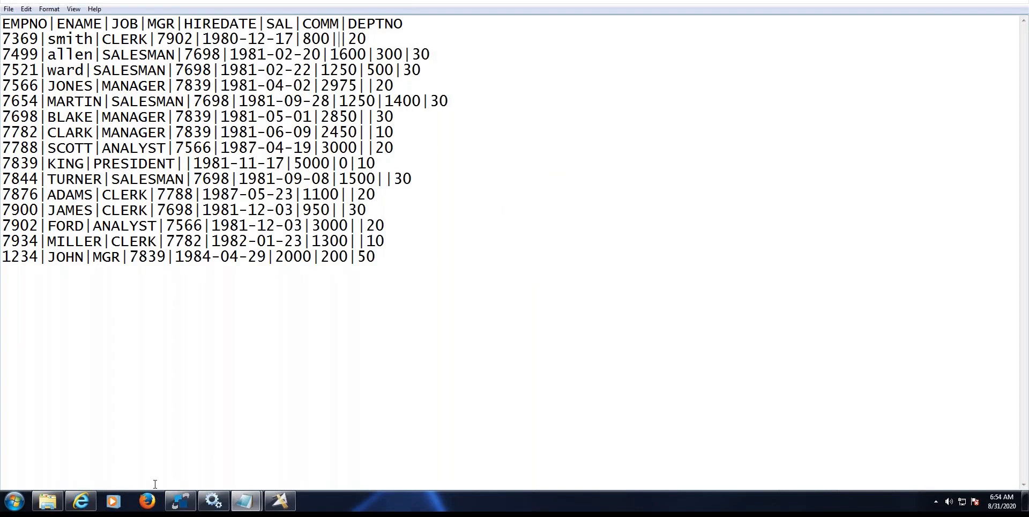
pyautogui.moveTo(244, 501)
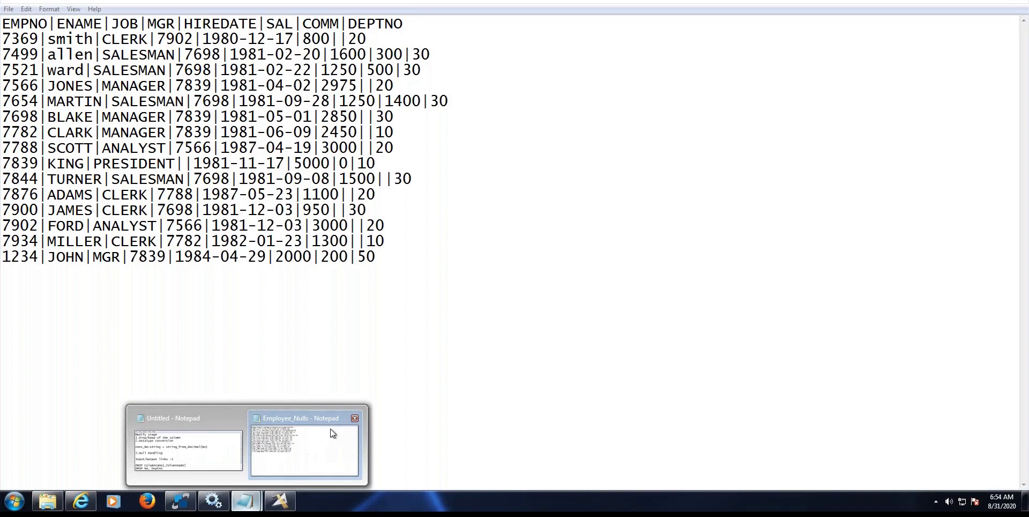
pyautogui.click(369, 417)
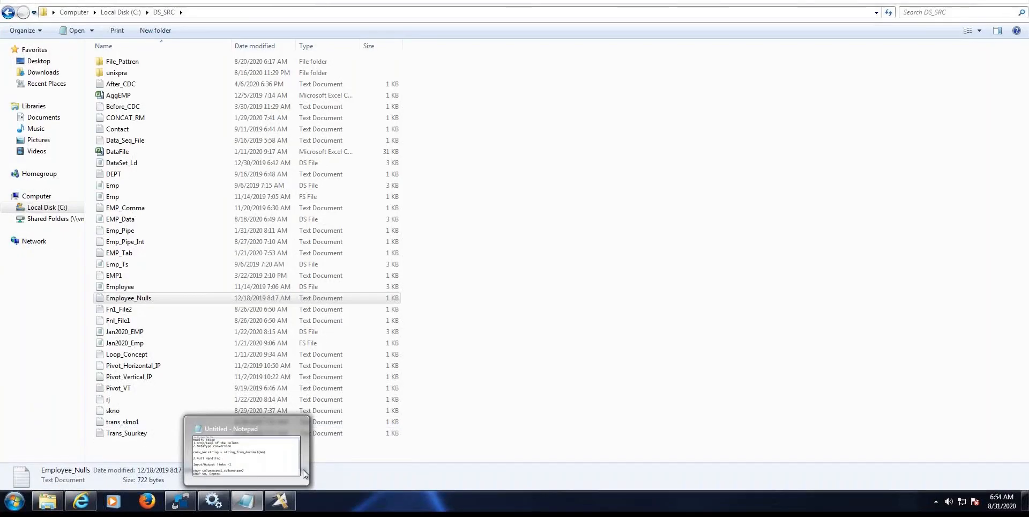
# Return the file browser to DS_TGT, and view the Sample_emp stage's source data to examine the NULL values in the COMM column.
pyautogui.click(119, 12)
pyautogui.doubleClick(123, 96)
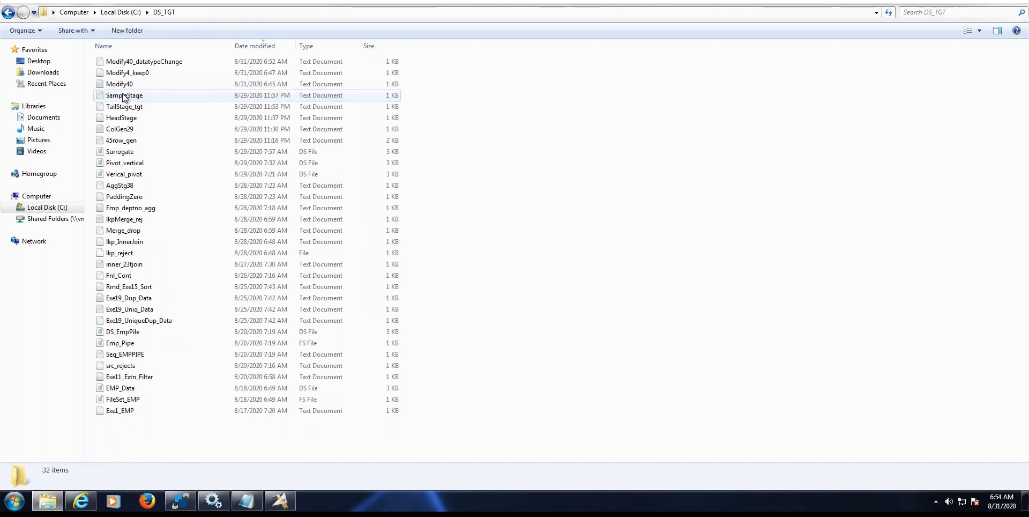
pyautogui.click(279, 501)
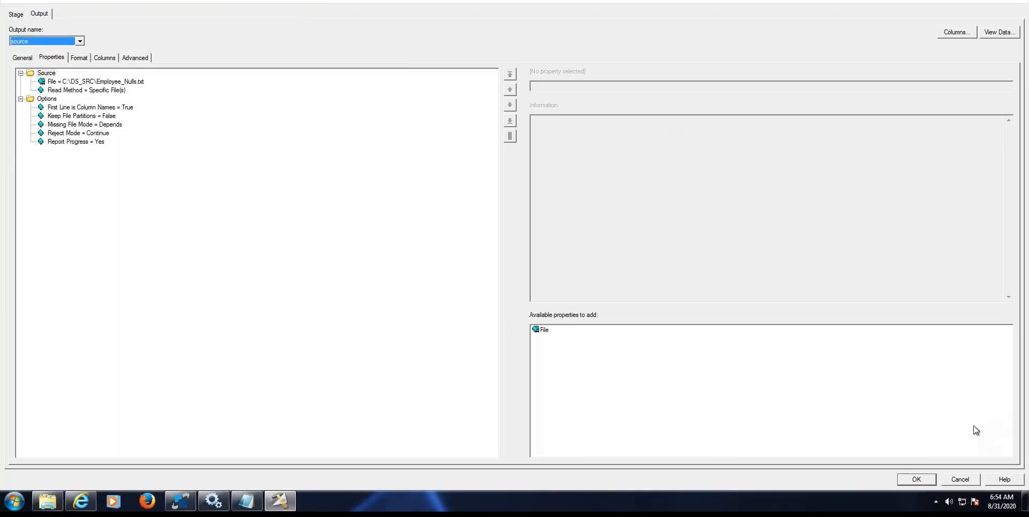
pyautogui.click(999, 32)
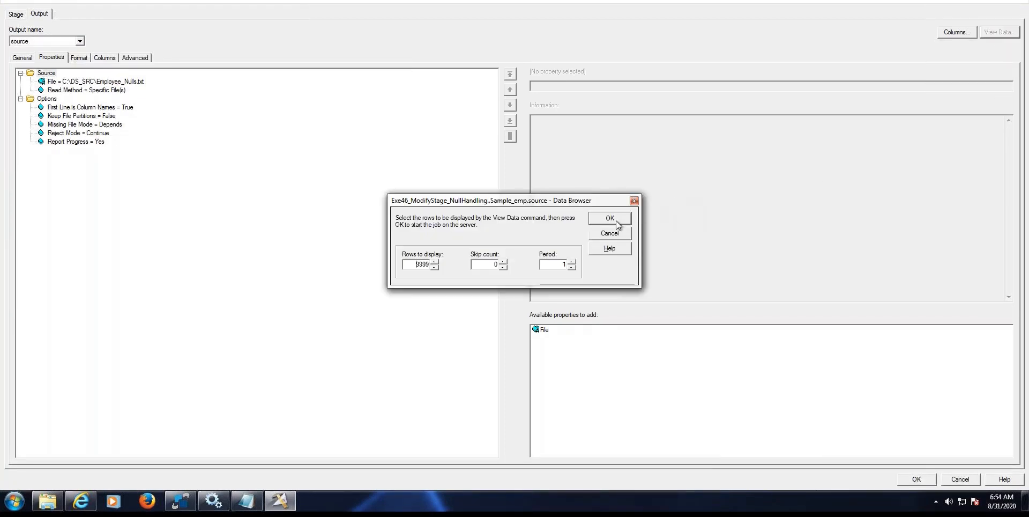
pyautogui.click(616, 220)
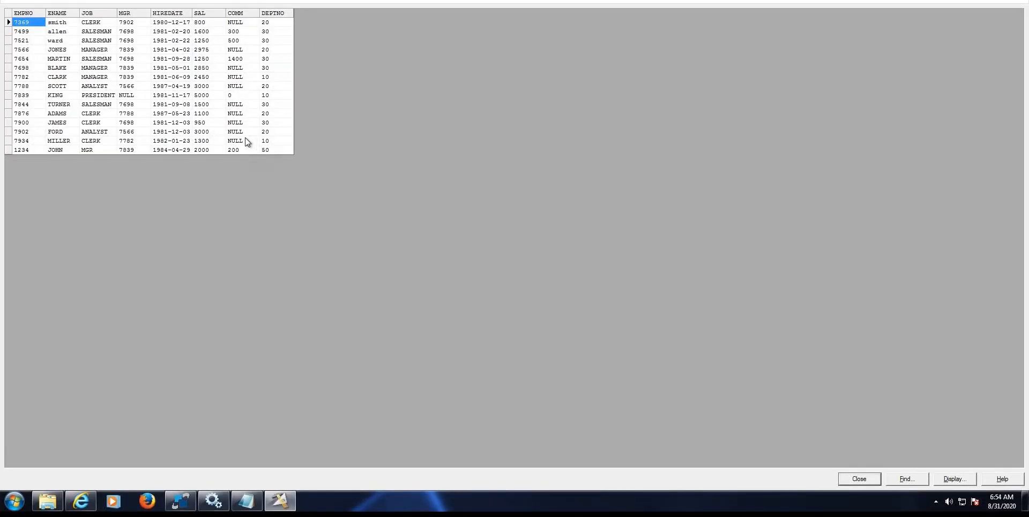
pyautogui.click(247, 141)
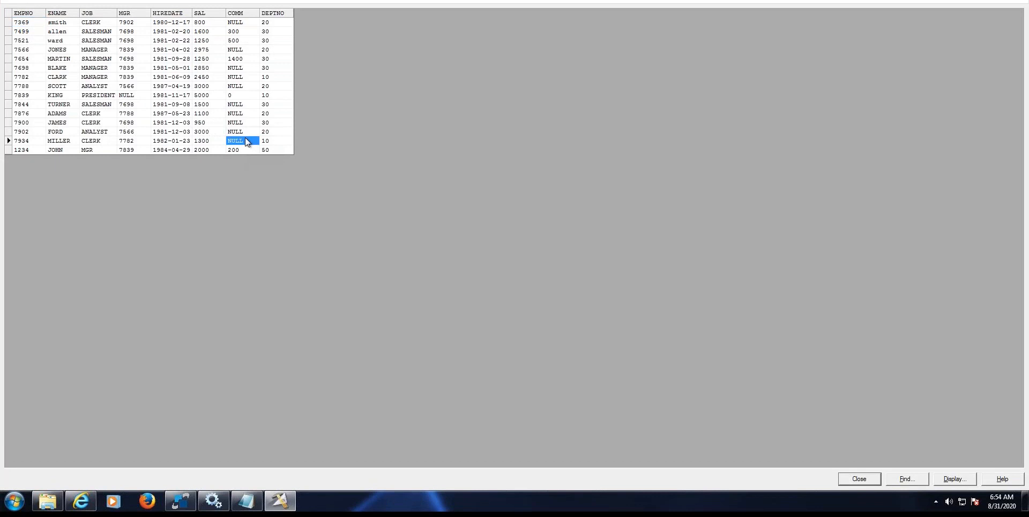
# Examine further NULL entries in the COMM column of the source data, and close the data view and the Sample_emp stage properties.
pyautogui.click(240, 107)
pyautogui.click(247, 87)
pyautogui.click(242, 76)
pyautogui.click(859, 478)
pyautogui.click(910, 476)
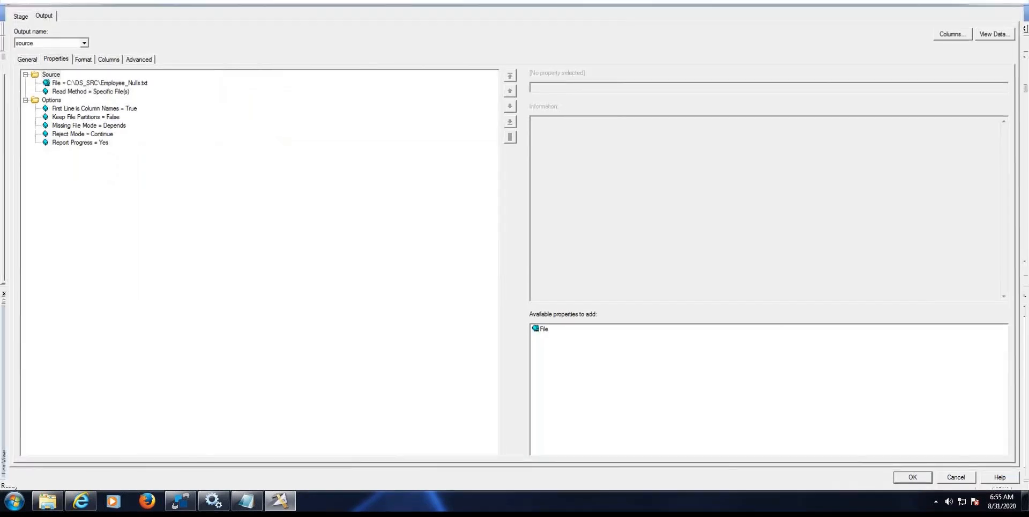
# Copy the Modify_11 stage's specification COMM= handle_null (COMM,120) into the Notepad notes beneath the 3.Null Handling heading.
pyautogui.doubleClick(557, 156)
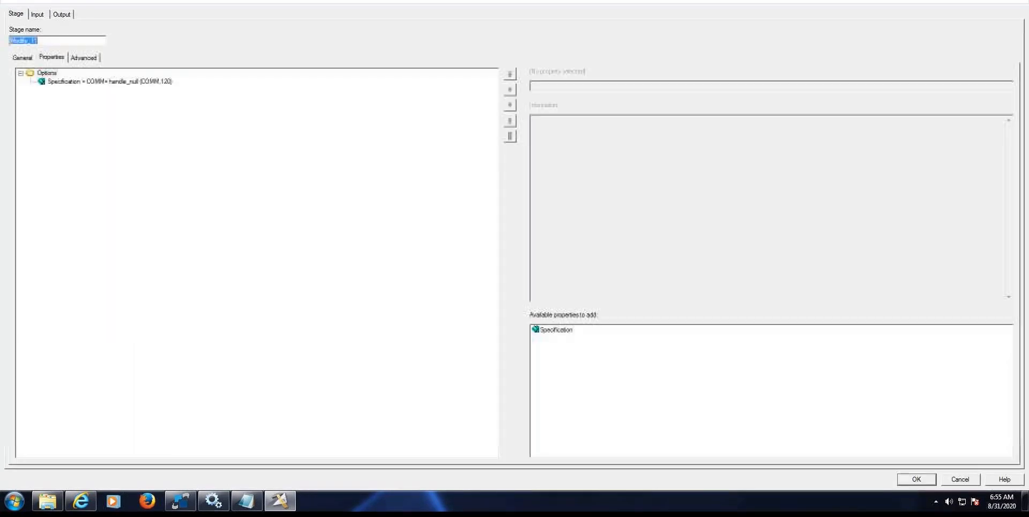
pyautogui.click(138, 84)
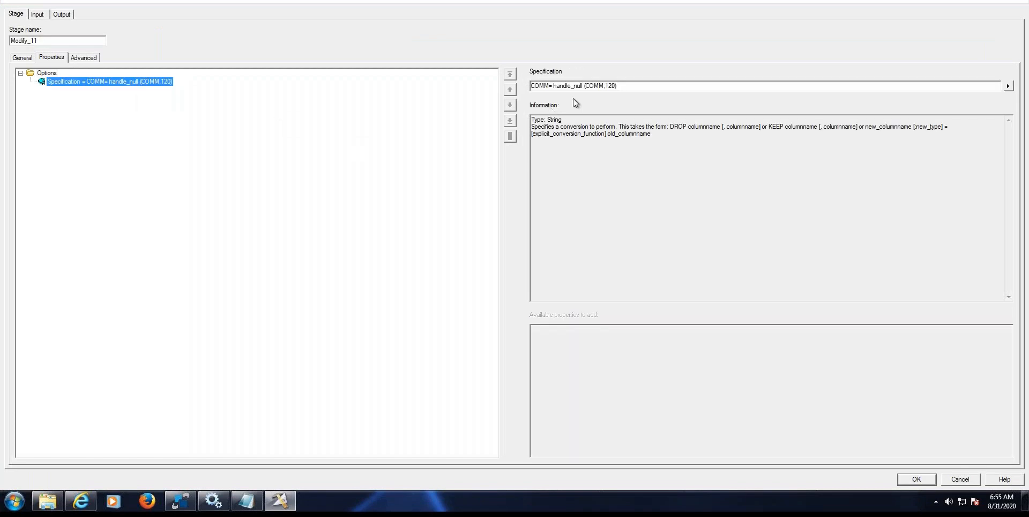
pyautogui.click(627, 86)
pyautogui.hotkey('ctrl', 'c')
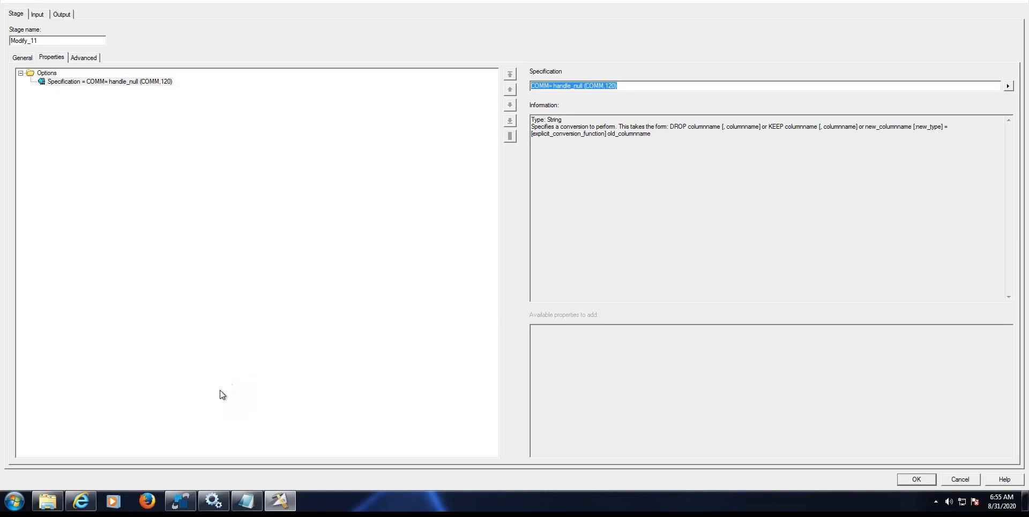
pyautogui.click(247, 500)
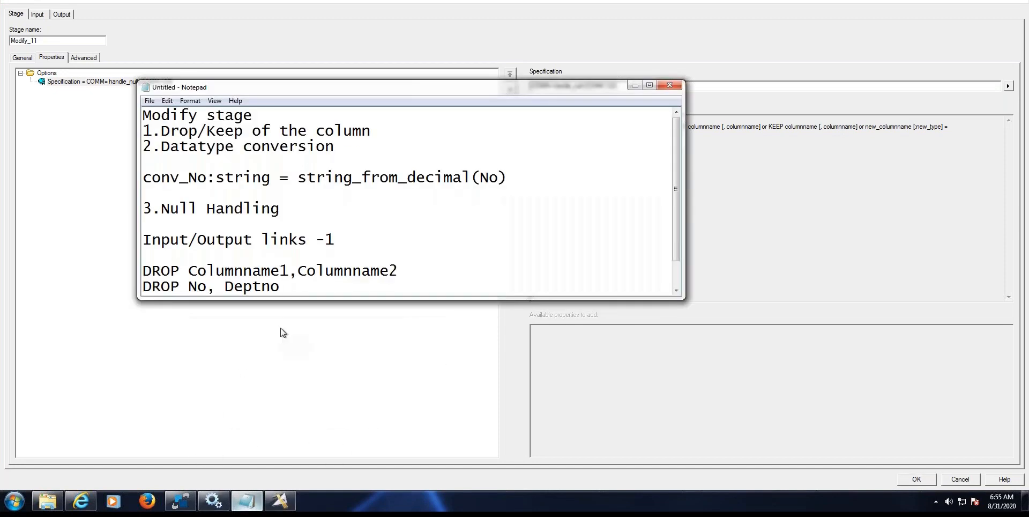
pyautogui.click(316, 208)
pyautogui.press('Return')
pyautogui.press('Return')
pyautogui.hotkey('ctrl', 'v')
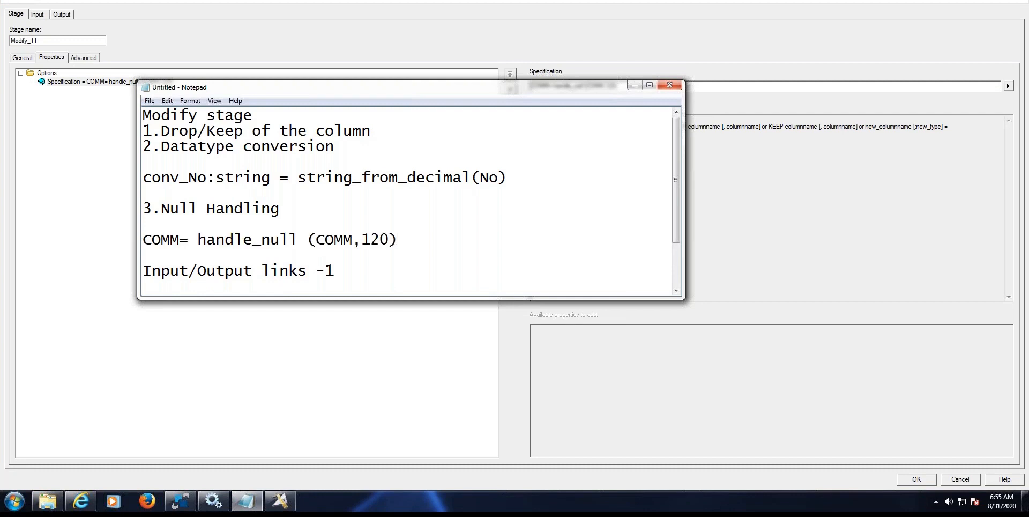
# Add a generic handle_null syntax line below the example, using Columnname, columnname and the replacement value 120, and minimise the notes.
pyautogui.press('Return')
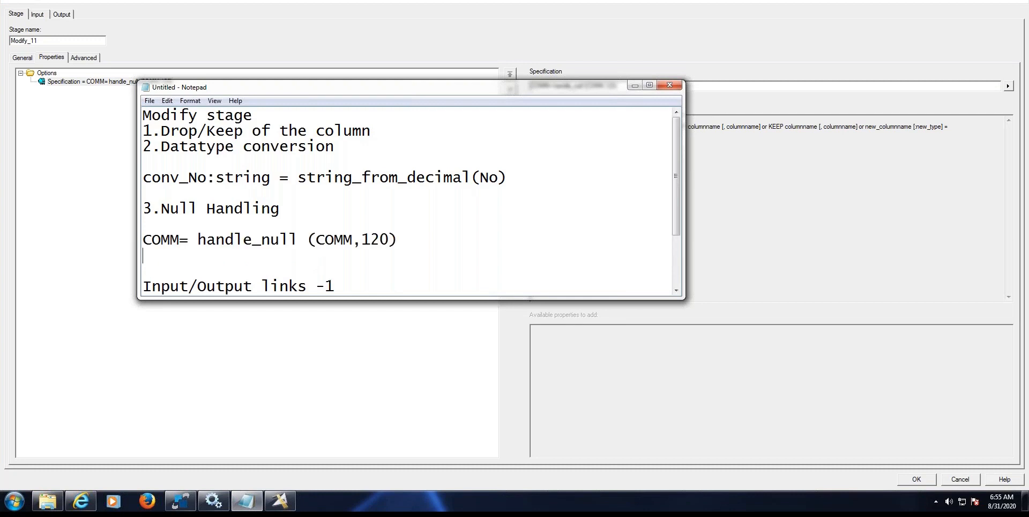
pyautogui.write('Columnname')
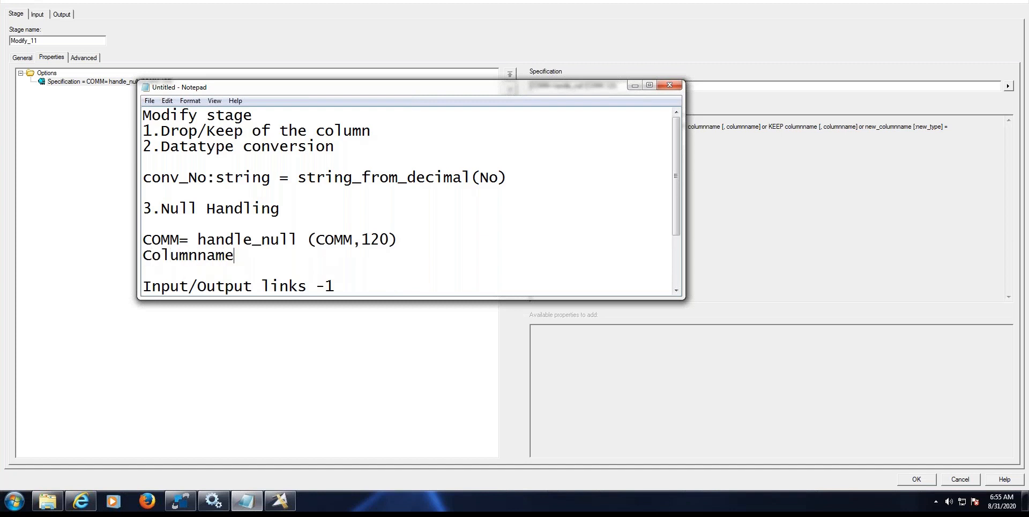
pyautogui.write('=columnnam')
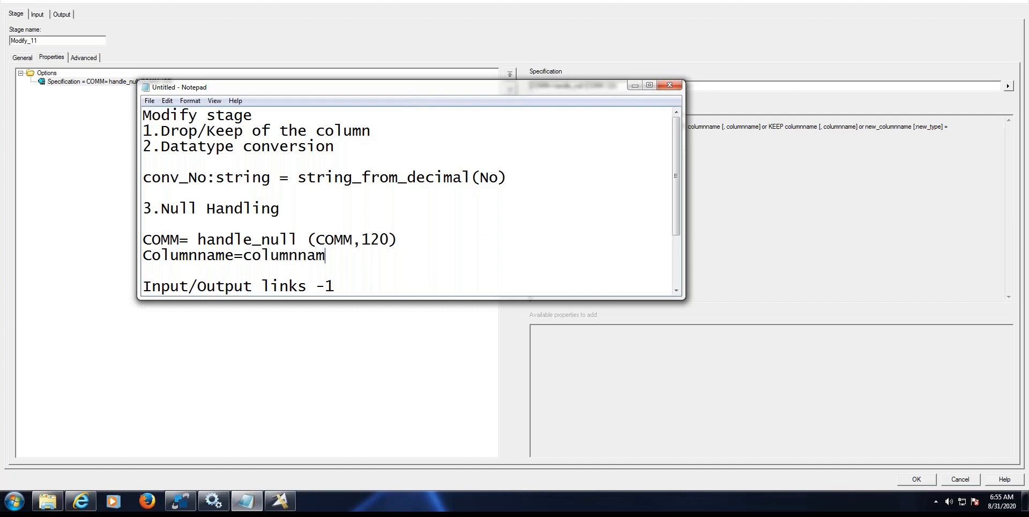
pyautogui.write('e')
pyautogui.moveTo(197, 241); pyautogui.dragTo(298, 240)
pyautogui.hotkey('ctrl', 'c')
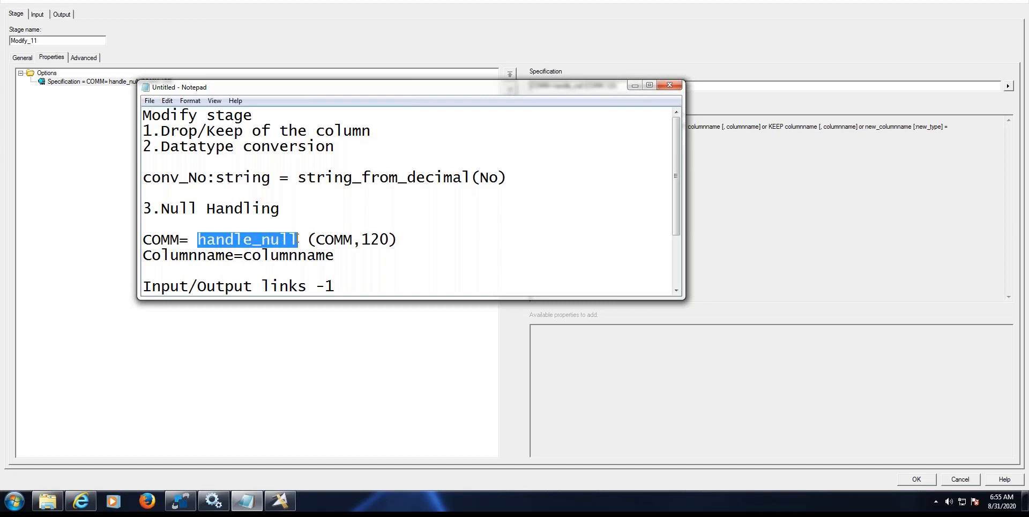
pyautogui.click(242, 256)
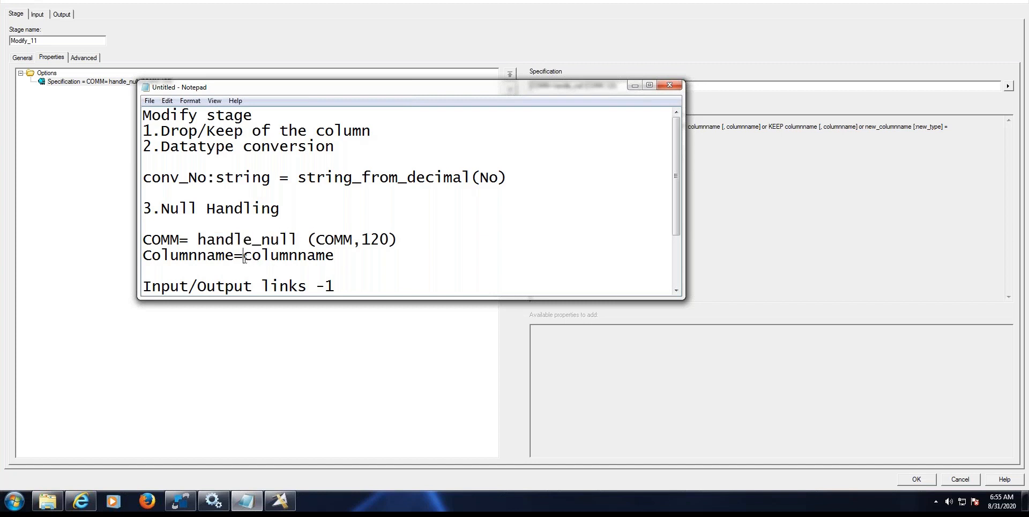
pyautogui.hotkey('ctrl', 'v')
pyautogui.write('(')
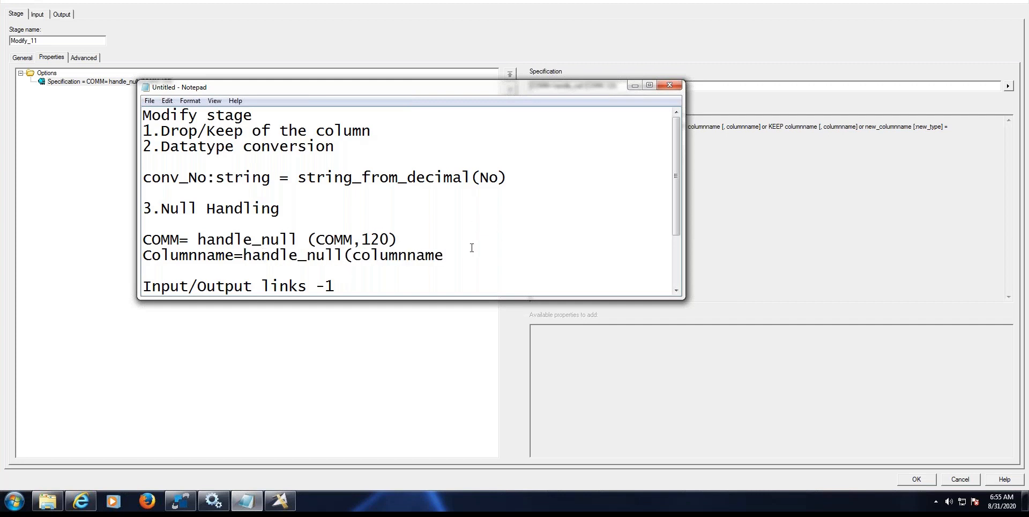
pyautogui.write('120)')
pyautogui.click(634, 86)
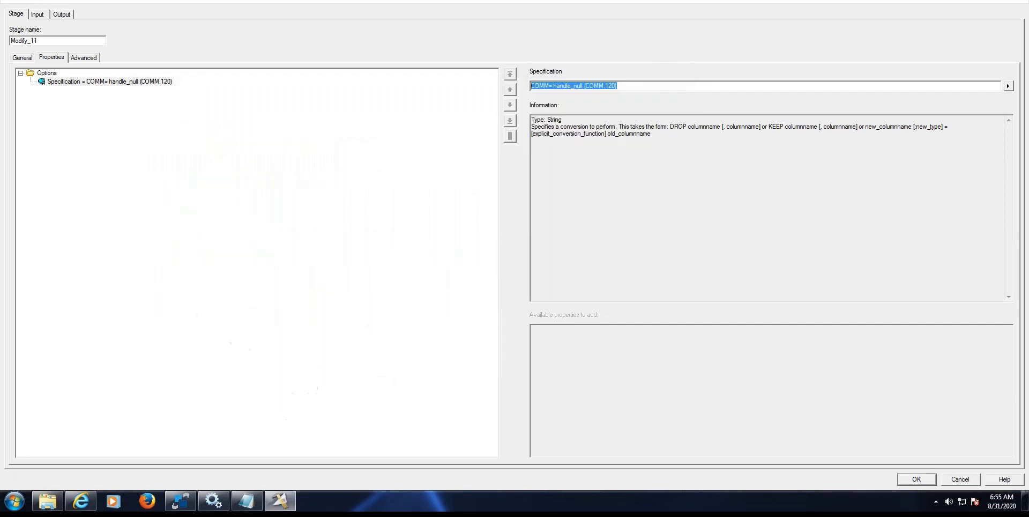
# Review the Modify_11 stage's null-handling specification and its output column definitions, and close the stage properties.
pyautogui.click(165, 82)
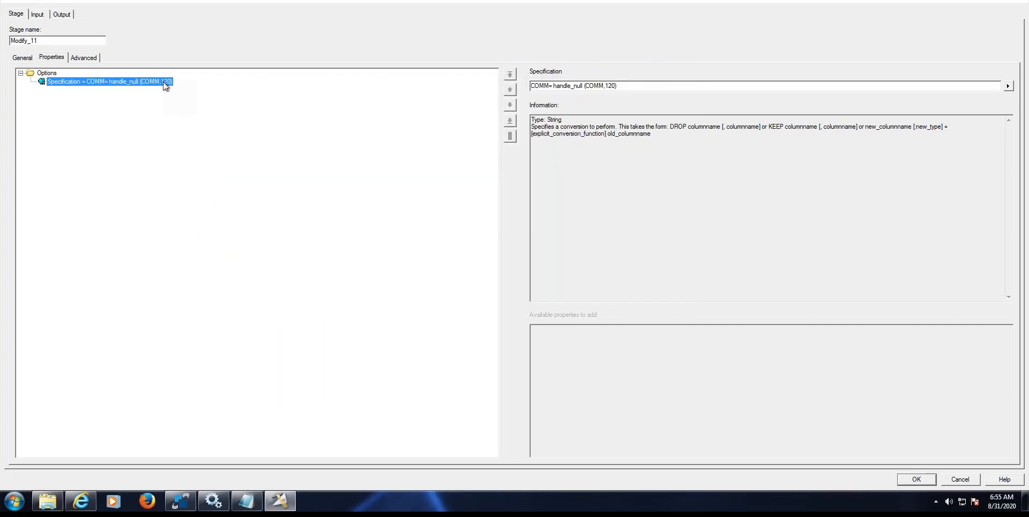
pyautogui.click(634, 86)
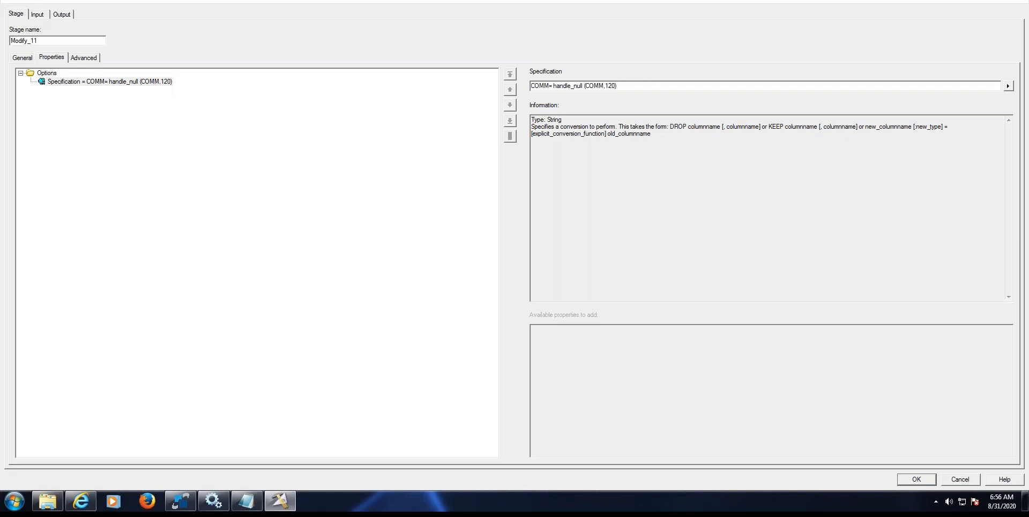
pyautogui.click(37, 14)
pyautogui.click(61, 14)
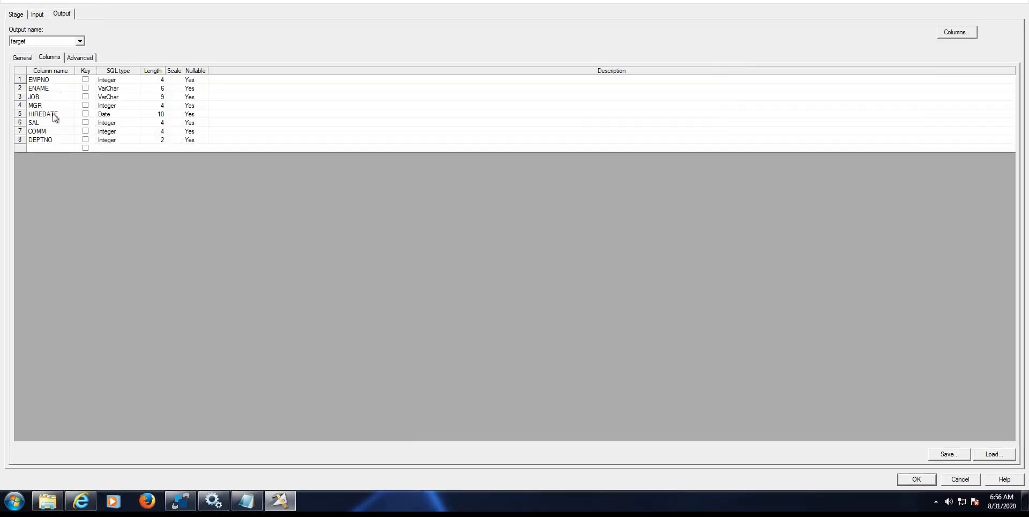
pyautogui.click(917, 479)
# Check which file the Target_emp stage writes to, and close its properties.
pyautogui.click(725, 154)
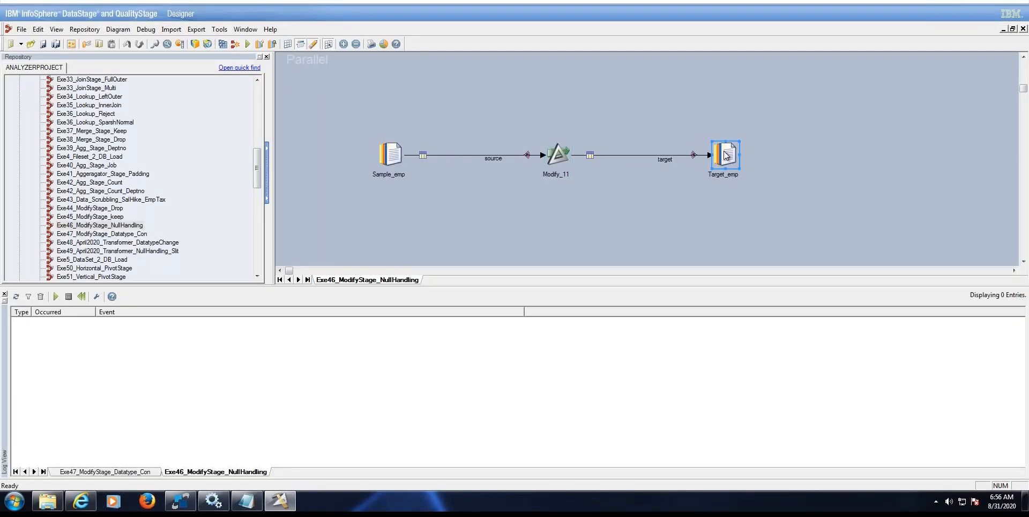
pyautogui.doubleClick(726, 156)
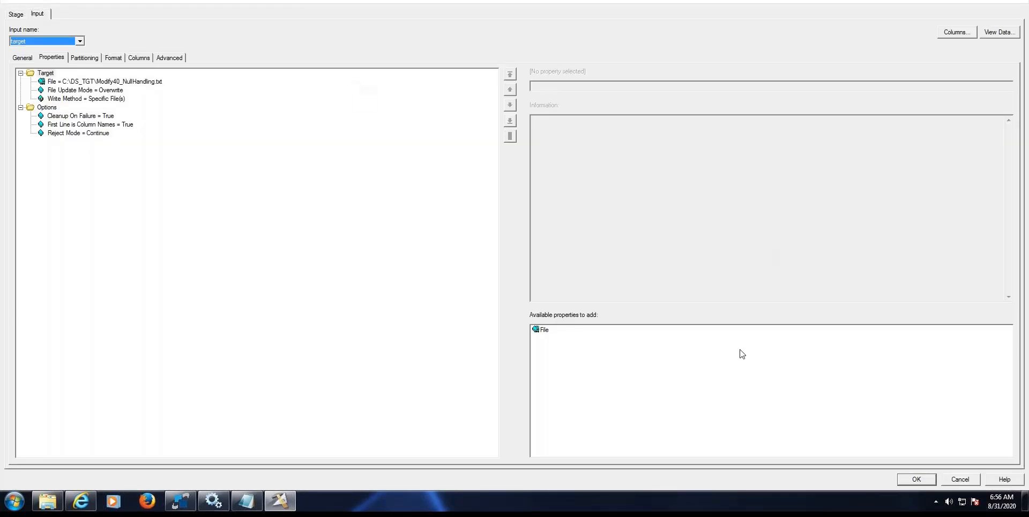
pyautogui.click(916, 479)
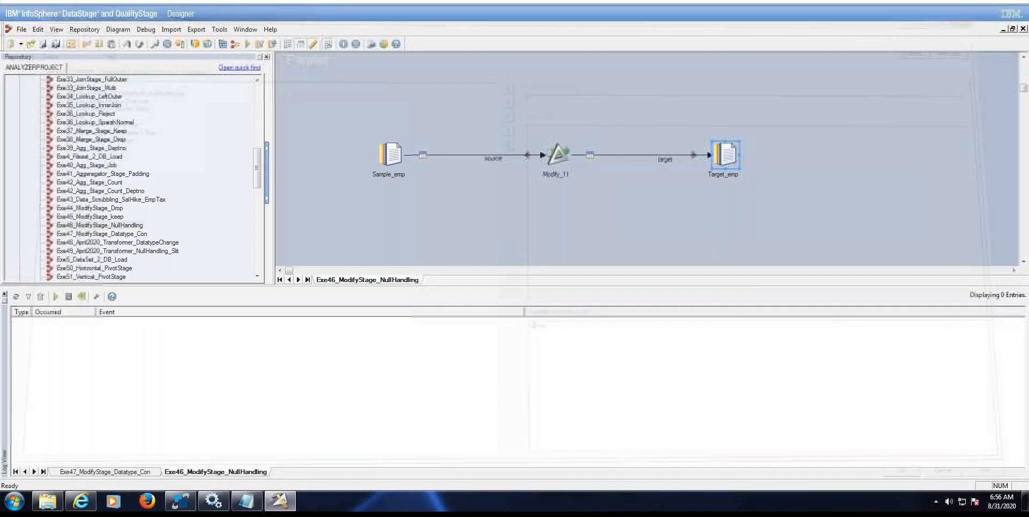
# Save, compile and run the Exe46_ModifyStage_NullHandling job.
pyautogui.click(249, 45)
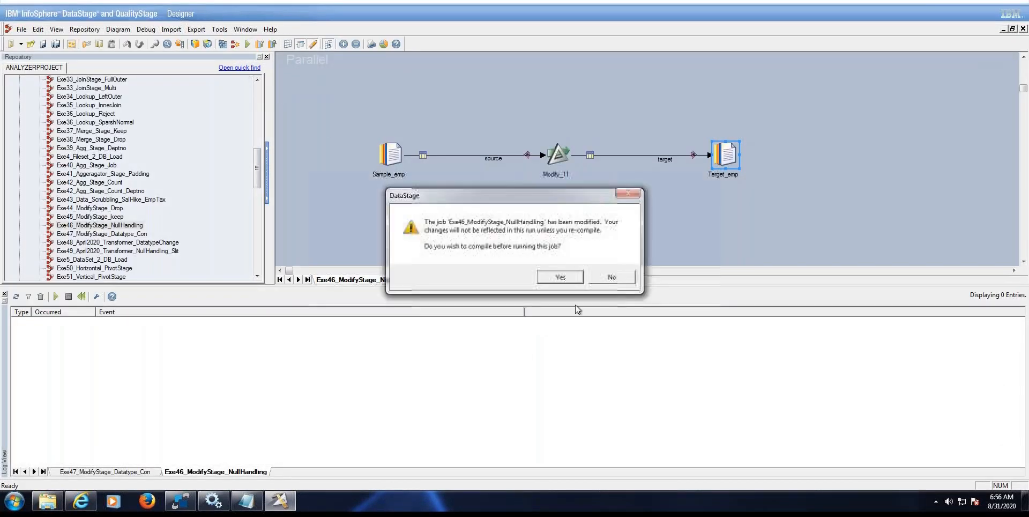
pyautogui.click(558, 277)
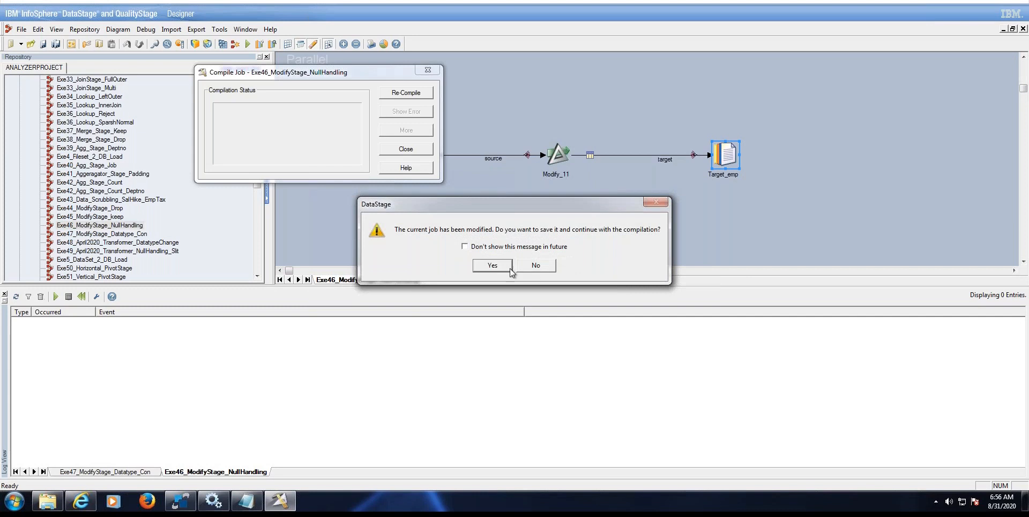
pyautogui.click(503, 264)
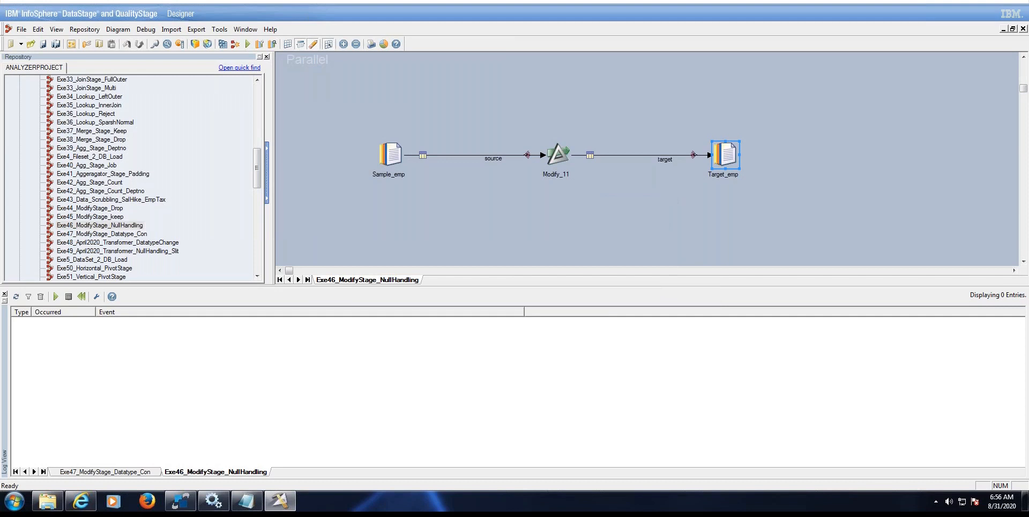
pyautogui.hotkey('ctrl', 'F5')
pyautogui.click(170, 223)
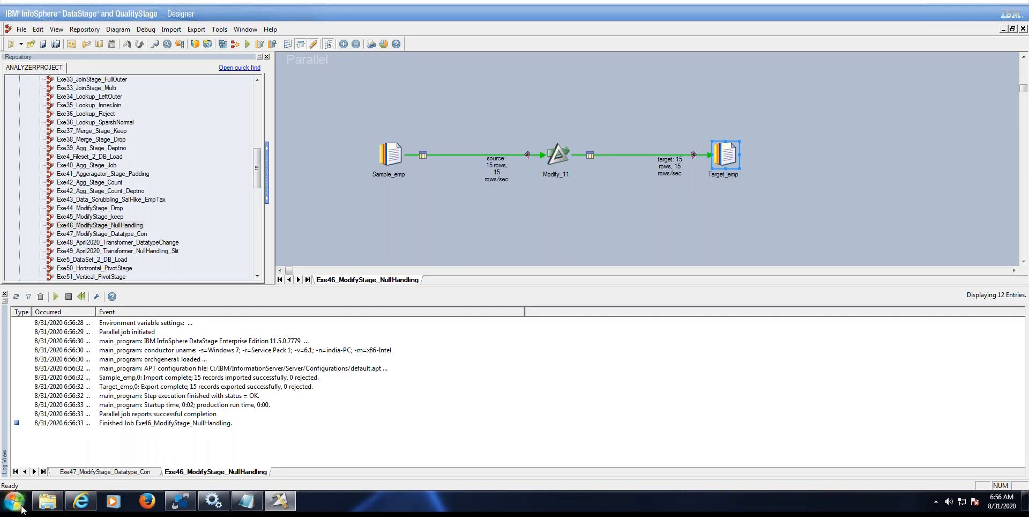
# Open Modify40_NullHandling from the DS_TGT folder, enlarge its window, and examine the replacement values in the COMM column.
pyautogui.click(49, 501)
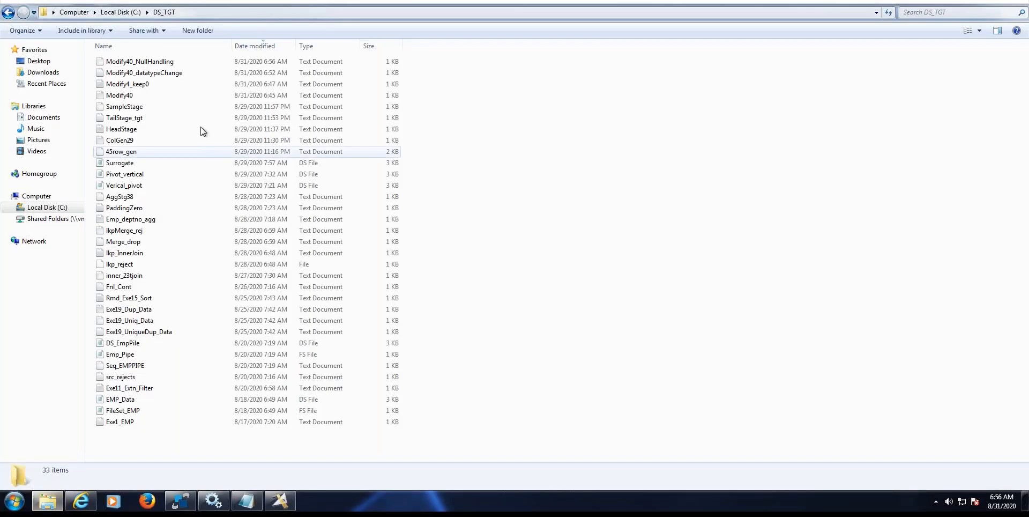
pyautogui.doubleClick(167, 63)
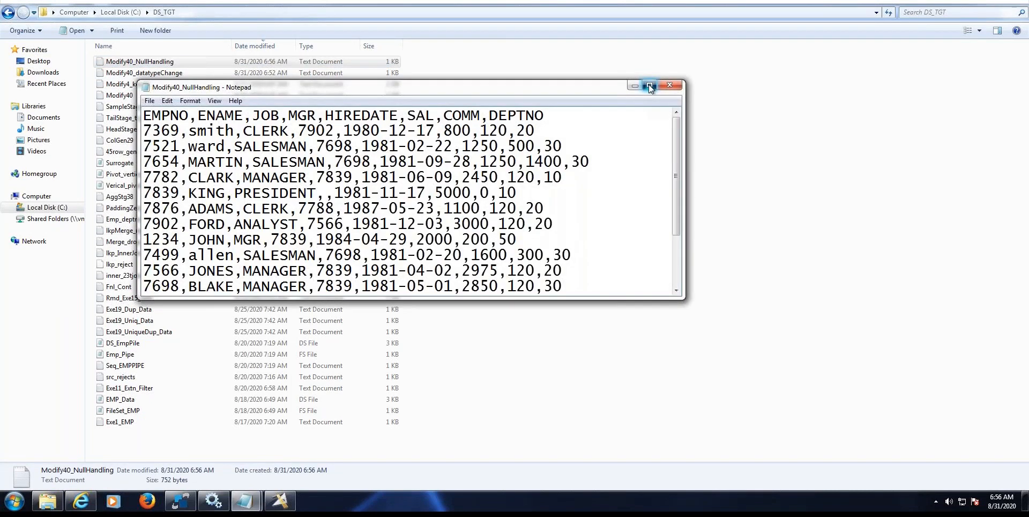
pyautogui.click(649, 85)
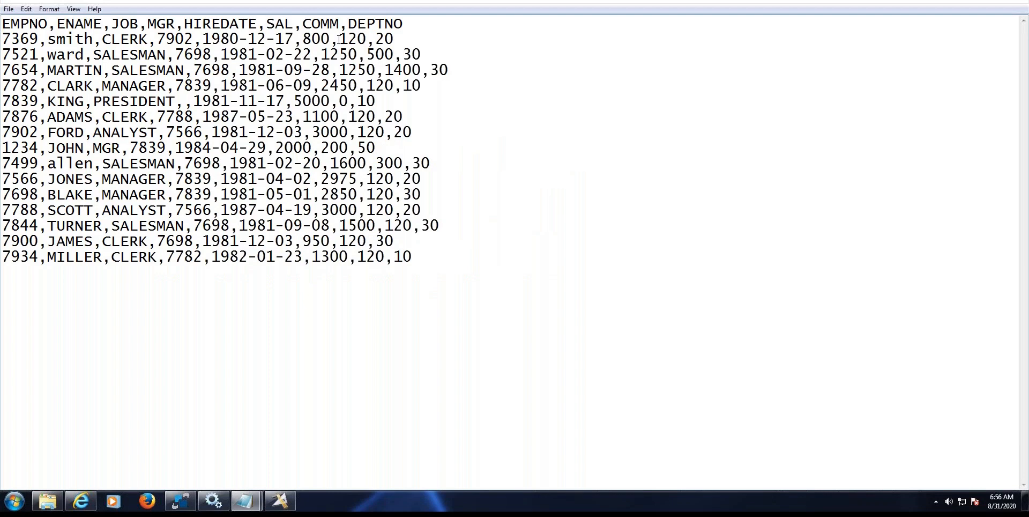
pyautogui.moveTo(339, 39); pyautogui.dragTo(367, 39)
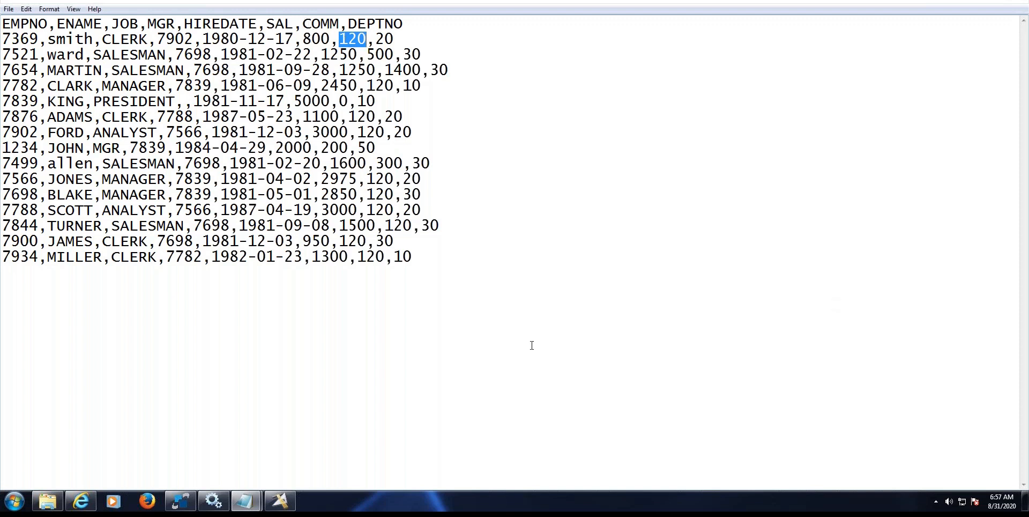
# Switch to the DataStage Designer, replace the open Modify jobs with Exe48_April2020_Transformer_DatatypeChange and Exe49_April2020_Transformer_NullHandling_Slit, and display Exe48.
pyautogui.click(281, 506)
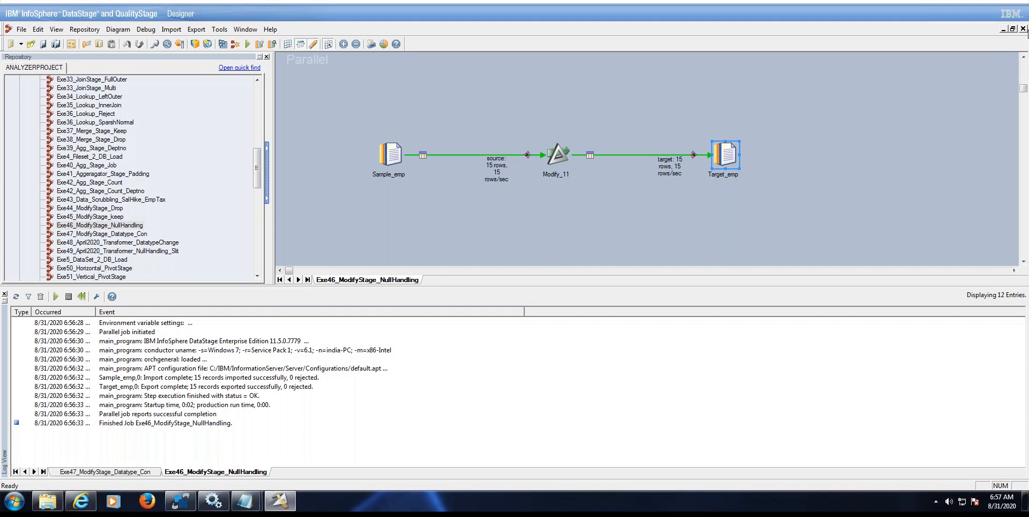
pyautogui.click(1023, 29)
pyautogui.click(1023, 29)
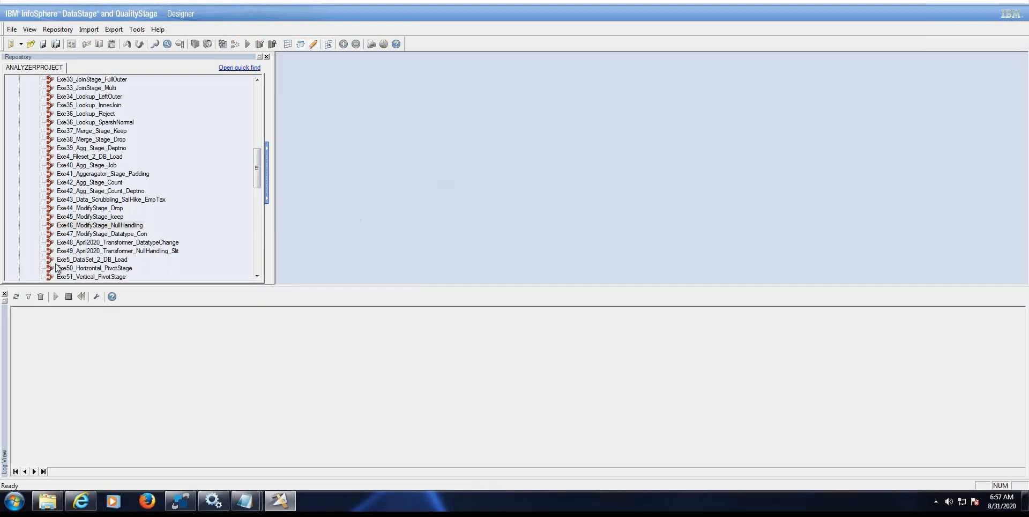
pyautogui.click(140, 244)
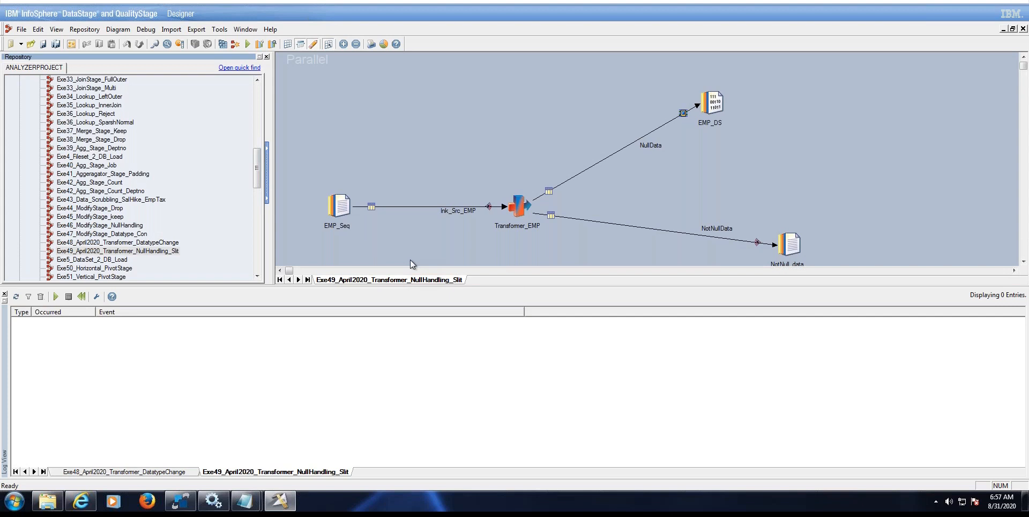
pyautogui.click(175, 472)
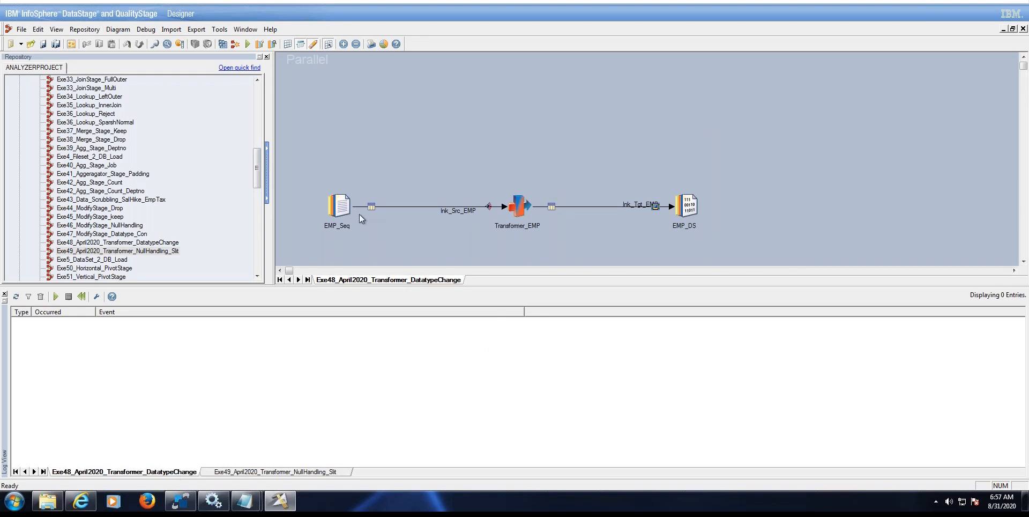
# Check the EMP_Seq stage's source file, read method and column datatypes, and close its properties.
pyautogui.click(343, 207)
pyautogui.doubleClick(344, 206)
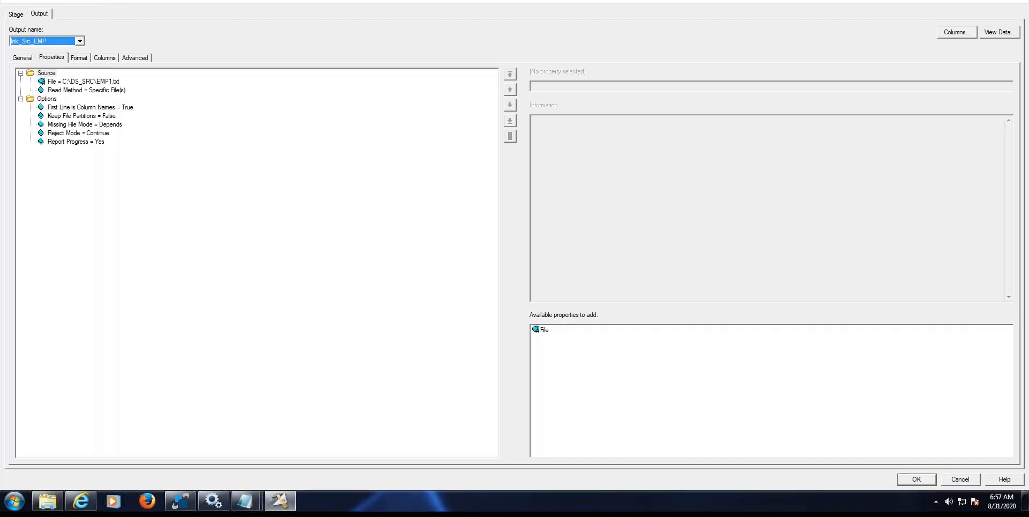
pyautogui.click(119, 91)
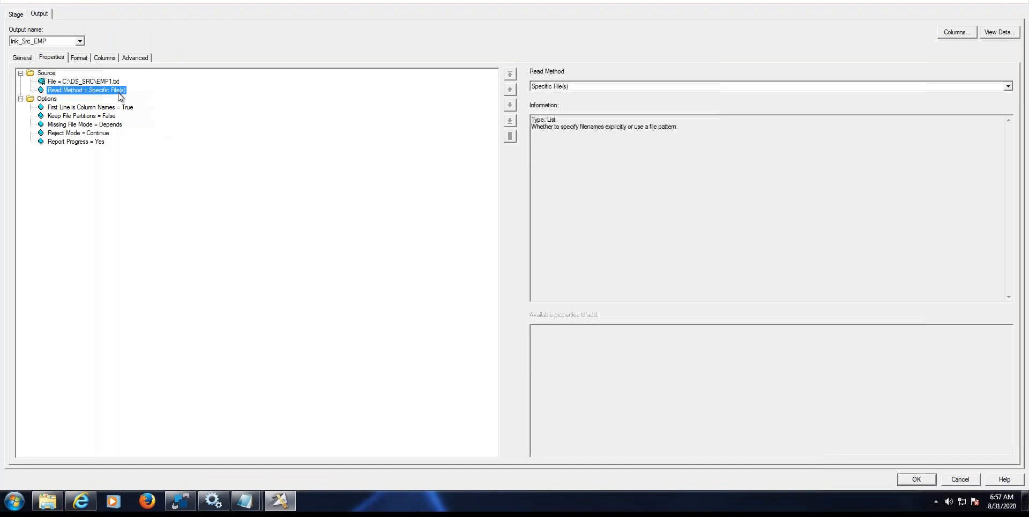
pyautogui.click(105, 57)
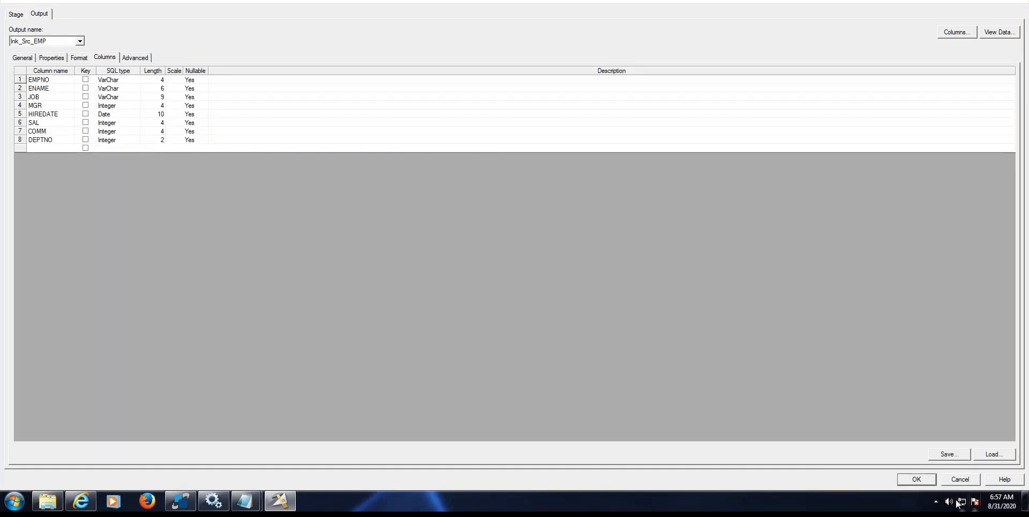
pyautogui.click(916, 479)
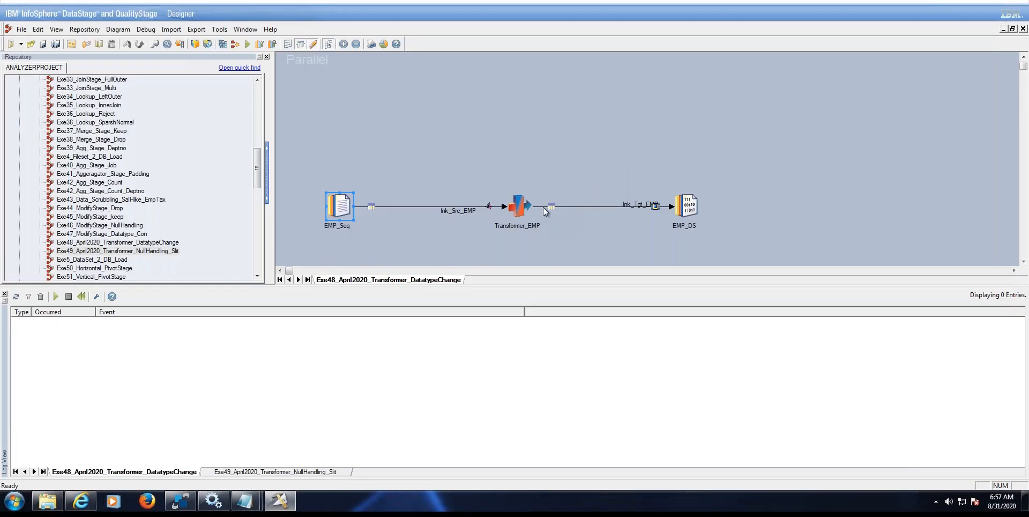
# Open the Transformer_EMP stage and review the EMPNO, ENAME and JOB column definitions on the target link.
pyautogui.click(517, 209)
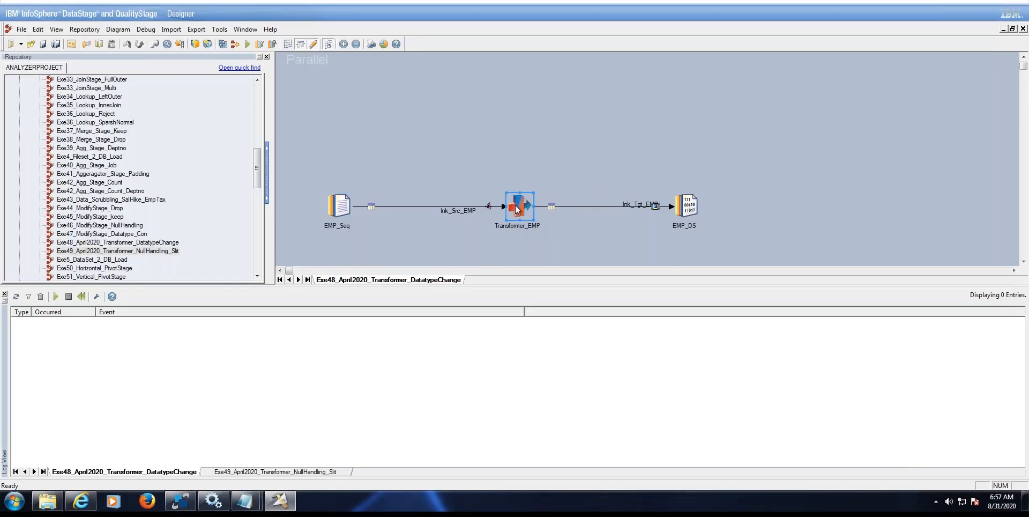
pyautogui.doubleClick(518, 209)
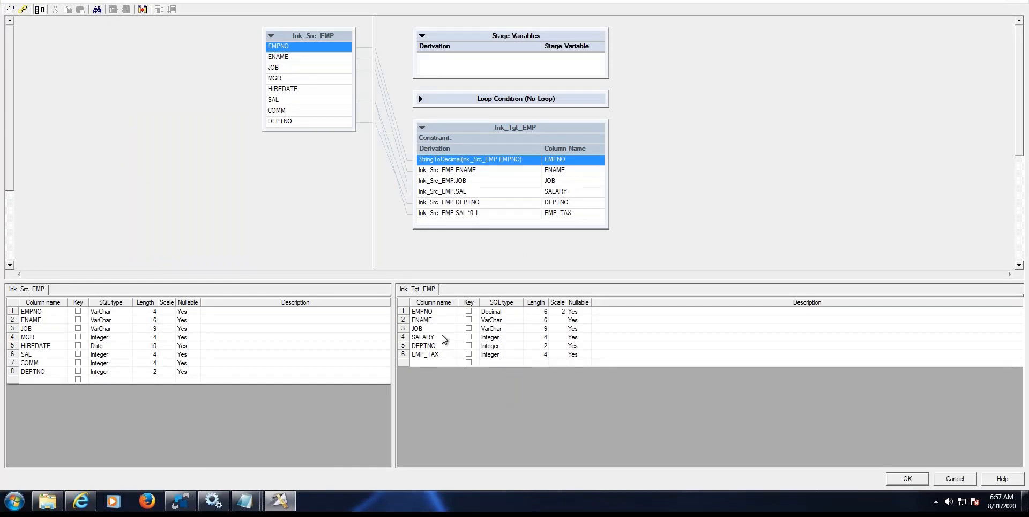
pyautogui.click(424, 313)
pyautogui.click(428, 321)
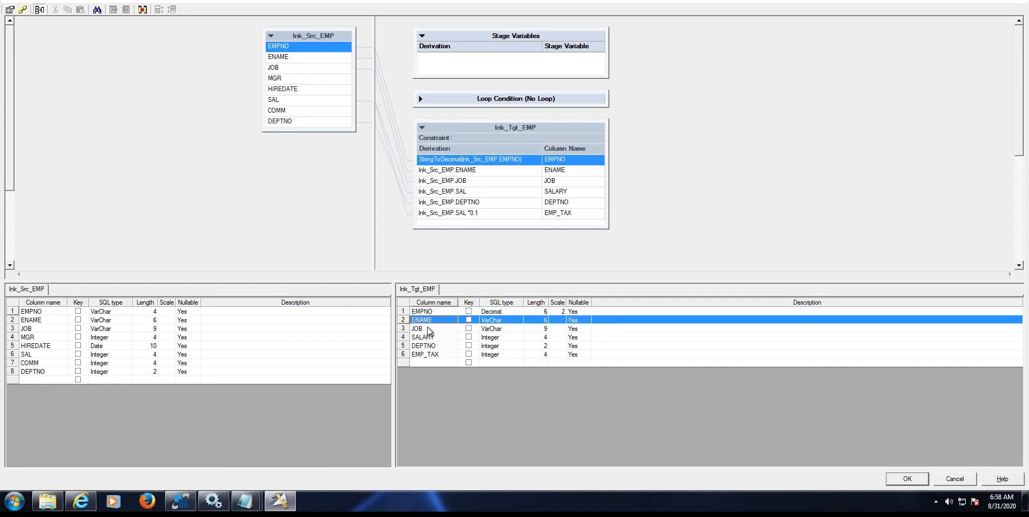
pyautogui.click(429, 329)
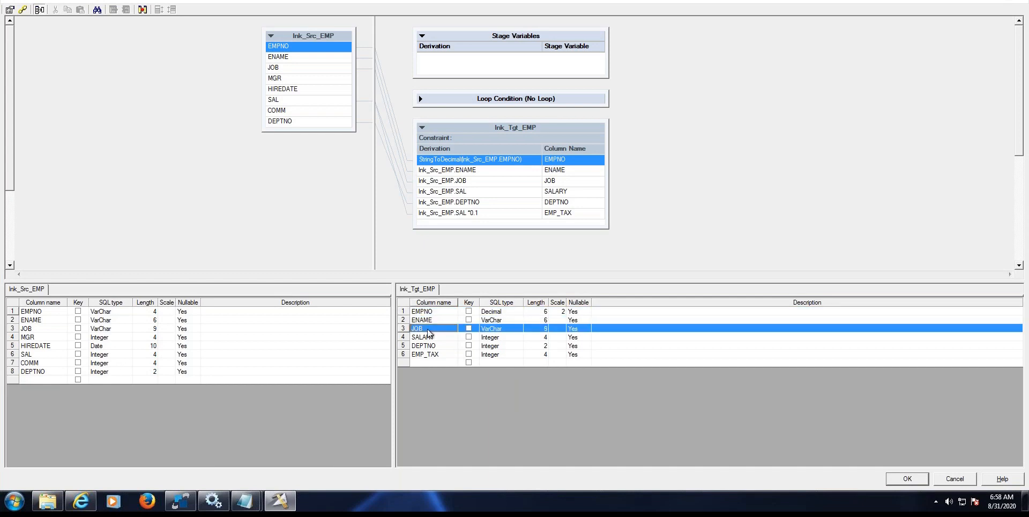
# Examine the source link's MGR, HIREDATE, SAL and COMM columns, and check the SQL type of EMPNO.
pyautogui.click(53, 338)
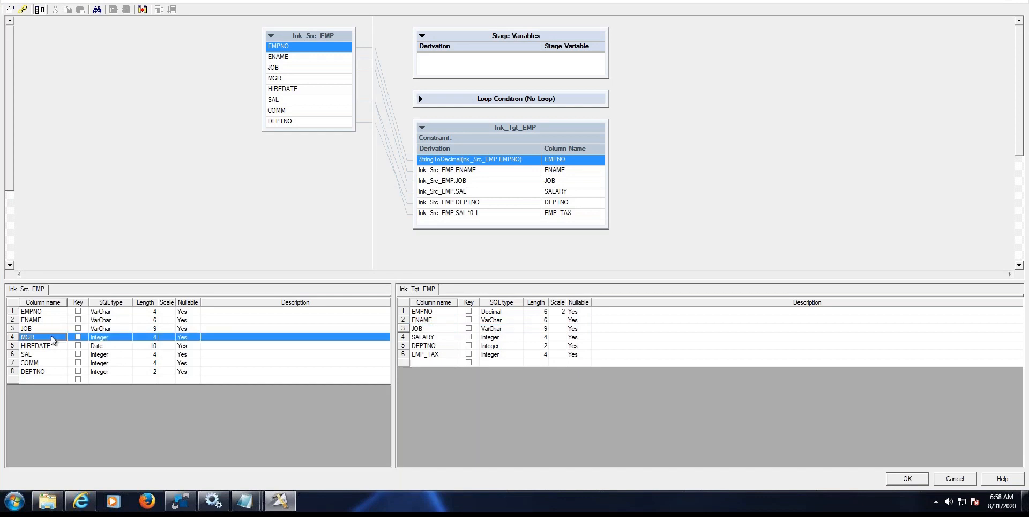
pyautogui.click(57, 352)
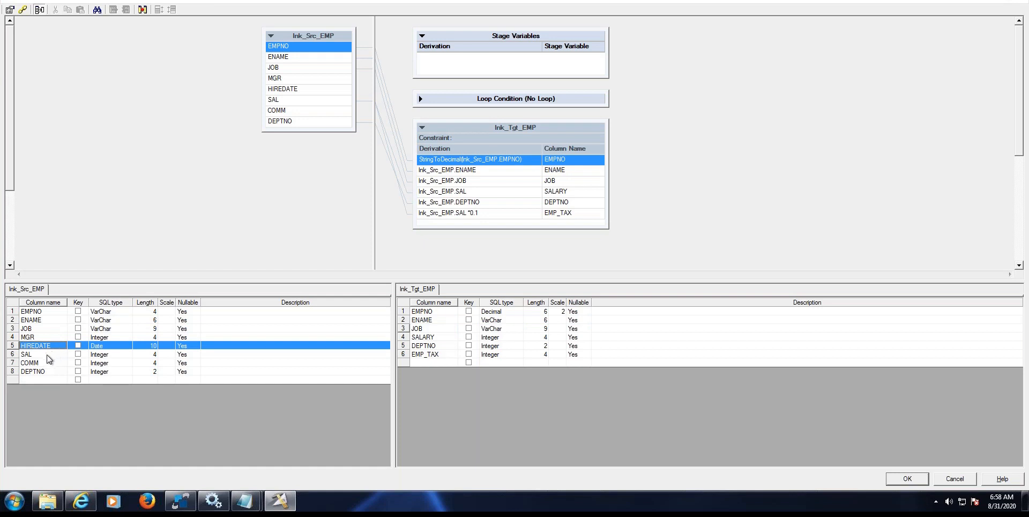
pyautogui.click(42, 356)
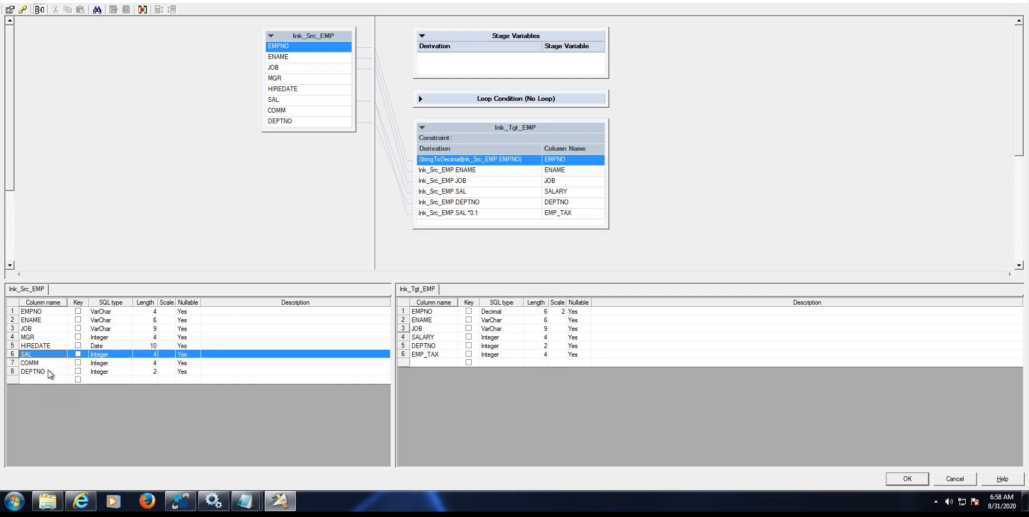
pyautogui.click(43, 364)
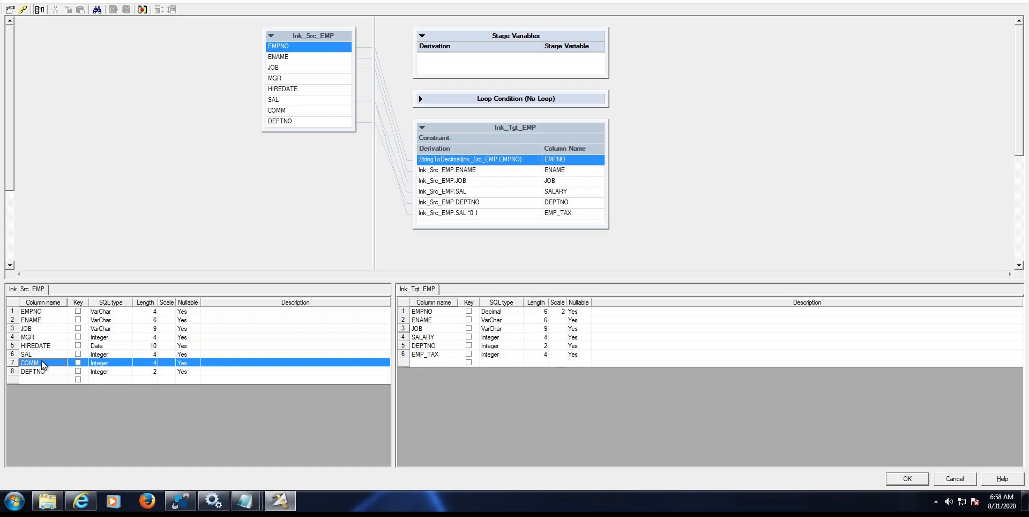
pyautogui.click(60, 314)
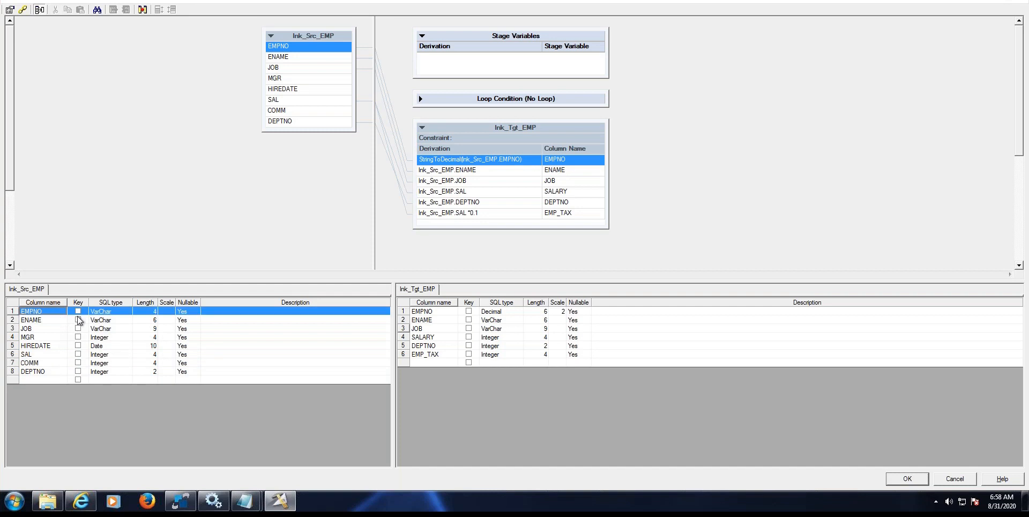
pyautogui.click(55, 322)
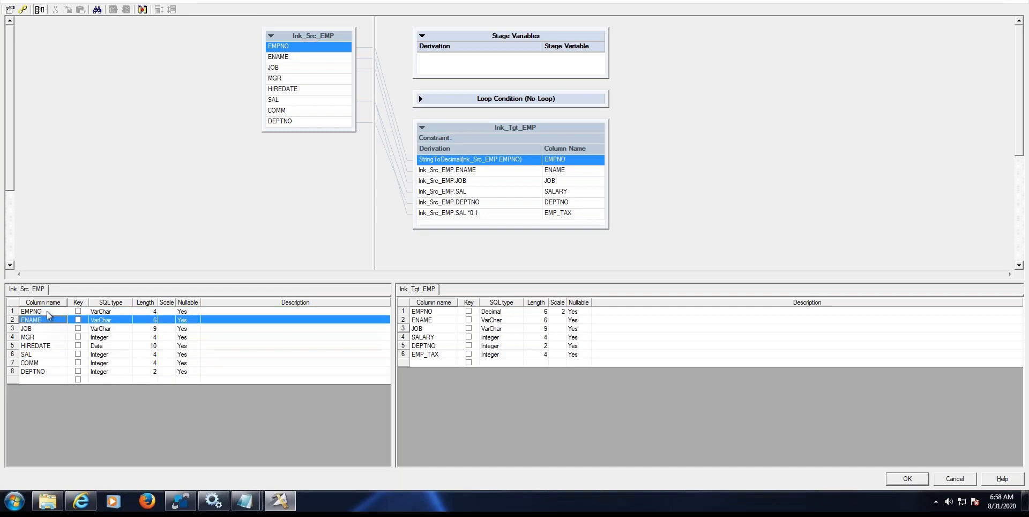
pyautogui.click(48, 313)
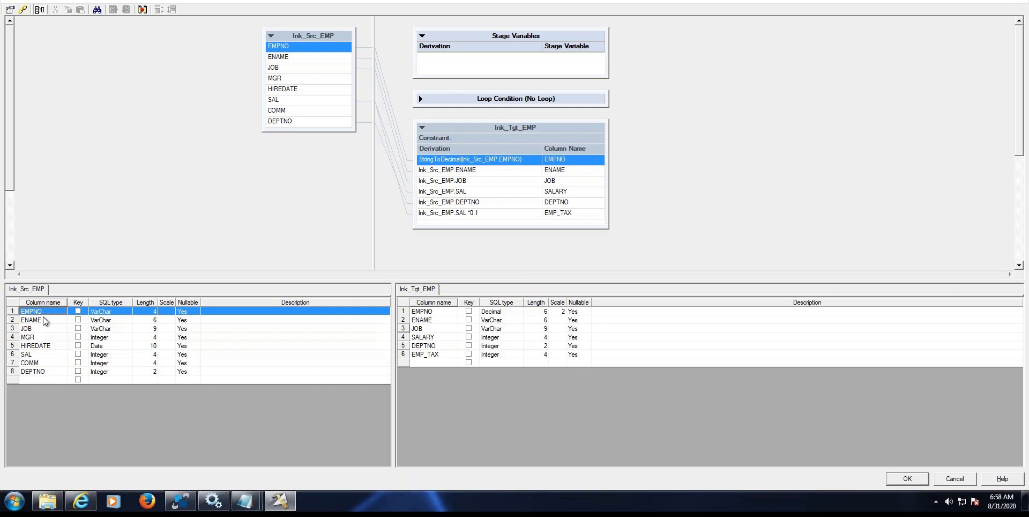
pyautogui.click(105, 312)
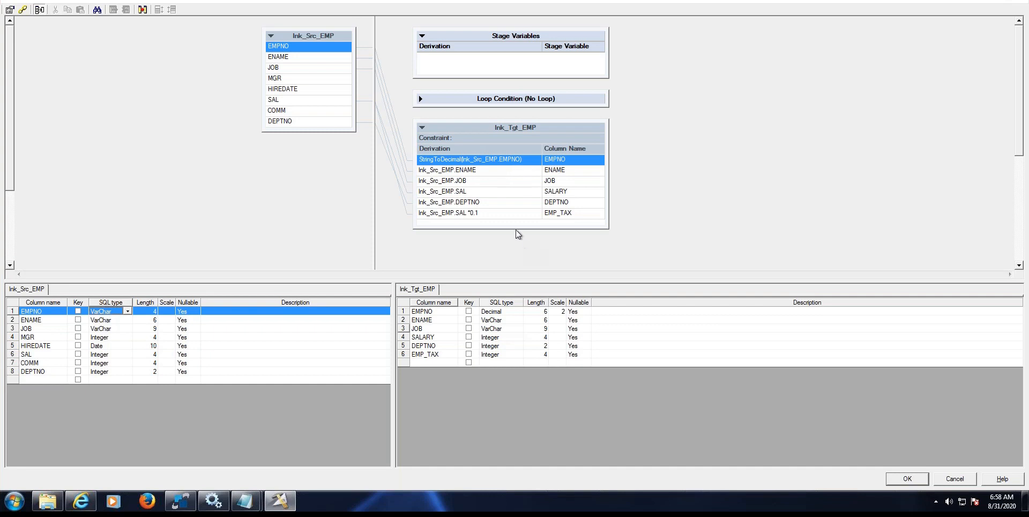
# Clear the existing derivation of the target EMPNO column in lnk_Tgt_EMP.
pyautogui.click(488, 164)
pyautogui.click(489, 164)
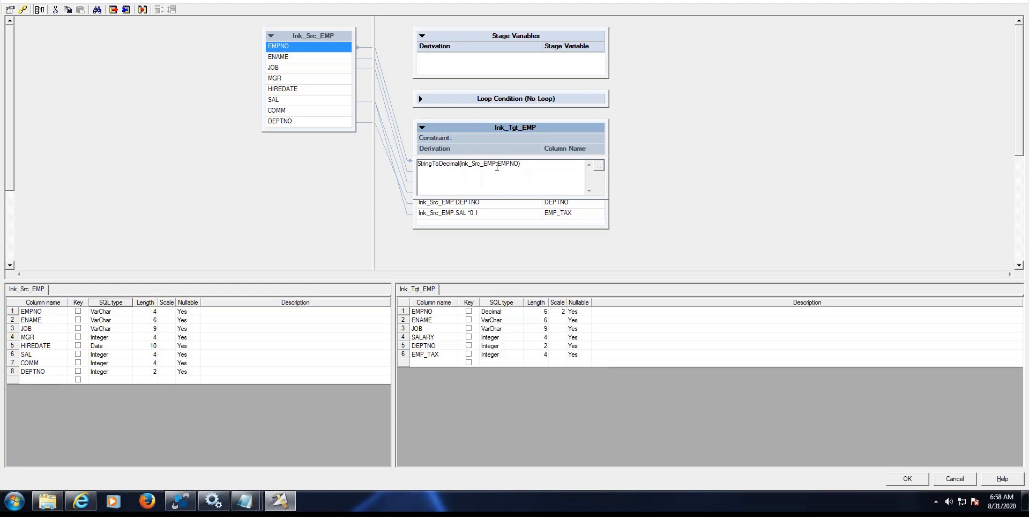
pyautogui.doubleClick(496, 166)
pyautogui.moveTo(525, 164); pyautogui.dragTo(322, 165)
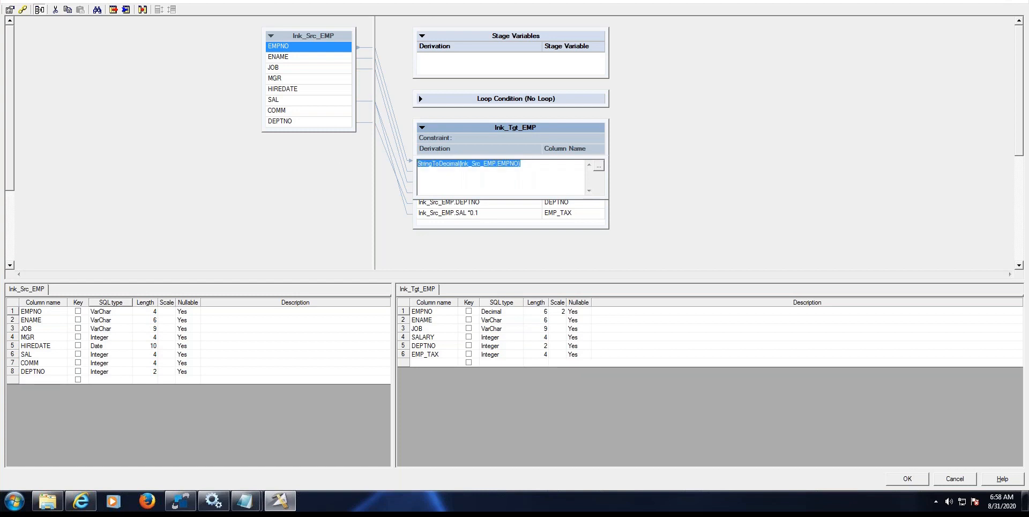
pyautogui.press('Delete')
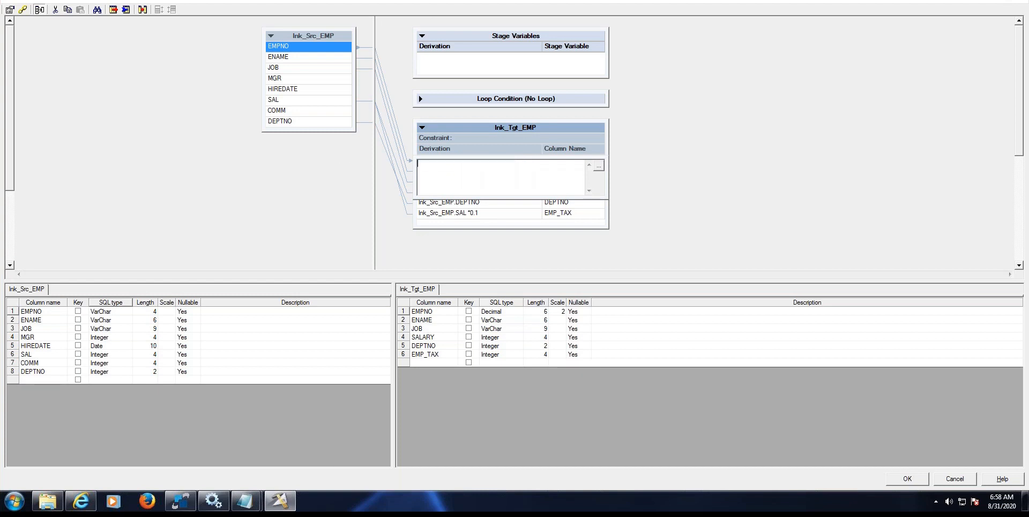
# Insert the StringToDecimal type conversion function into the target EMPNO derivation.
pyautogui.click(597, 168)
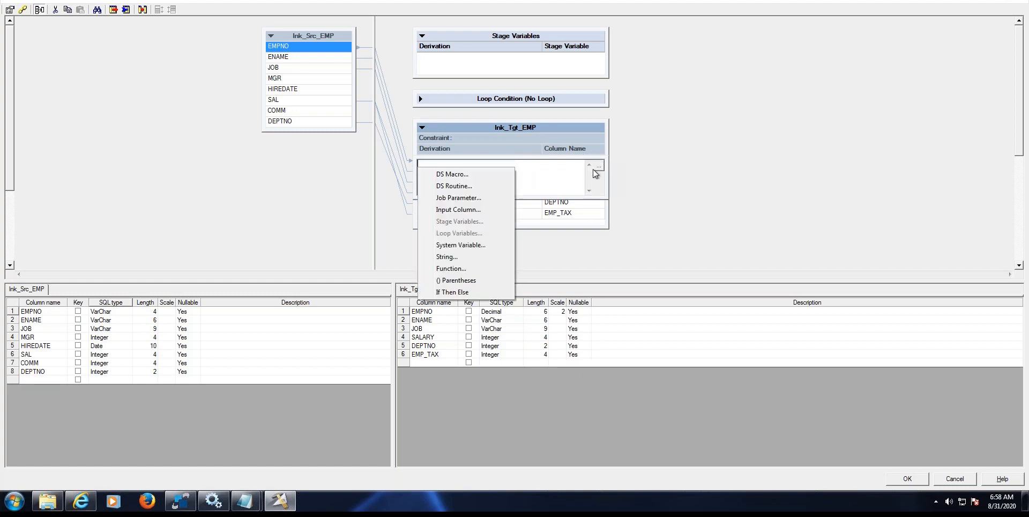
pyautogui.click(469, 268)
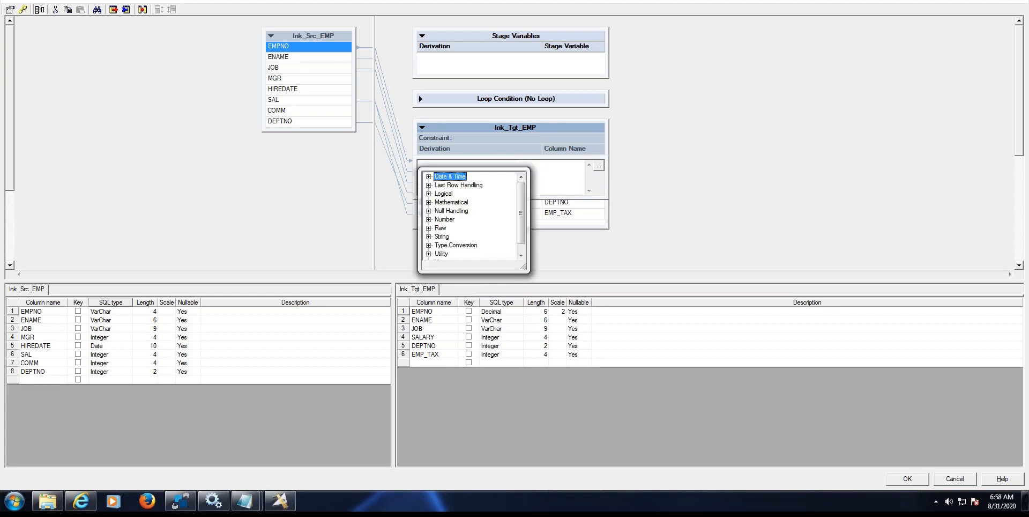
pyautogui.click(428, 245)
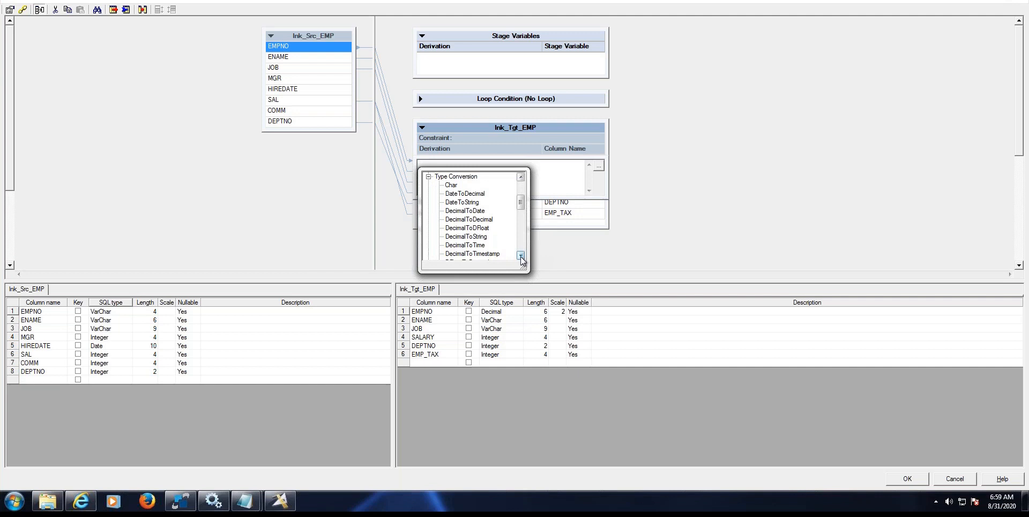
pyautogui.moveTo(520, 255); pyautogui.dragTo(520, 255)
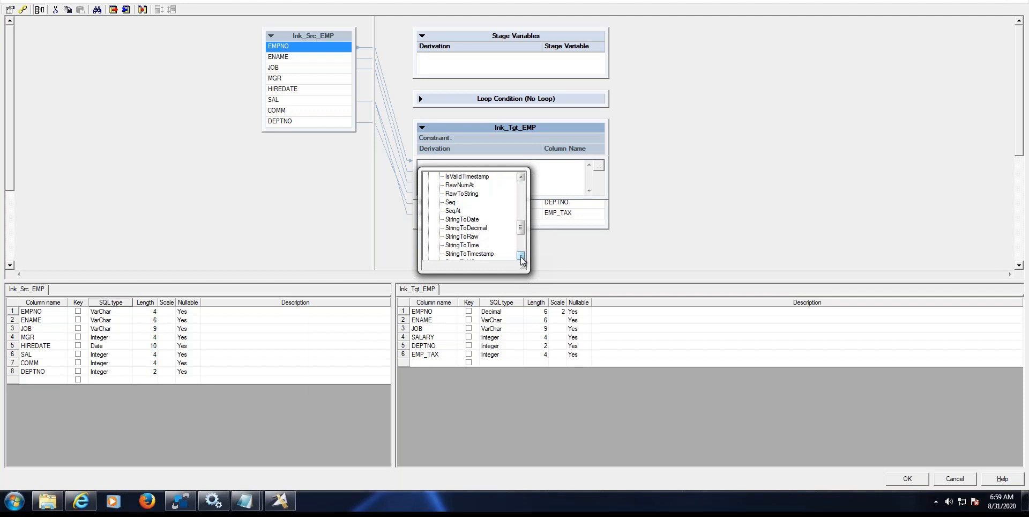
pyautogui.click(466, 227)
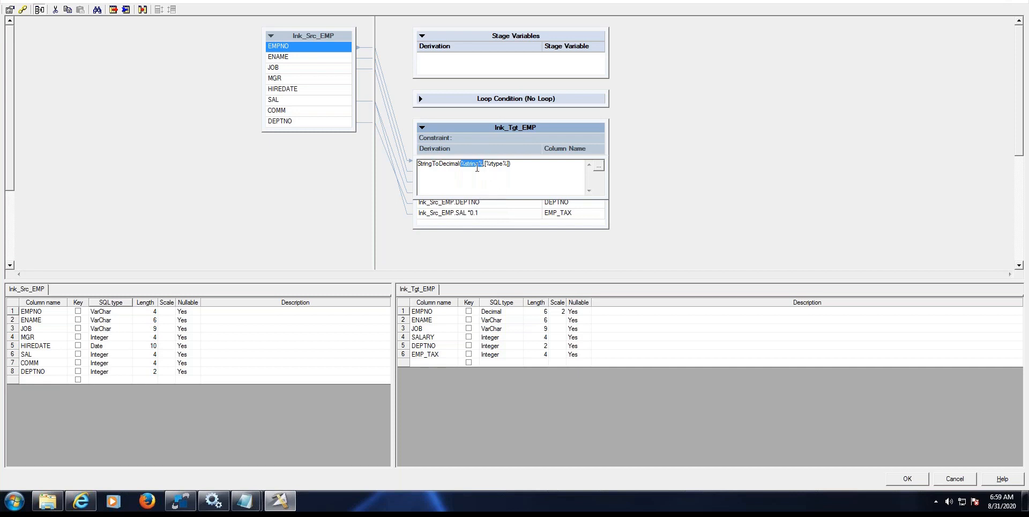
# Replace the placeholder arguments of StringToDecimal with the input column lnk_Src_EMP.EMPNO and commit the derivation.
pyautogui.press('Delete')
pyautogui.press('Delete')
pyautogui.press('Delete')
pyautogui.press('Delete')
pyautogui.press('Delete')
pyautogui.press('Delete')
pyautogui.press('Delete')
pyautogui.press('Delete')
pyautogui.press('Delete')
pyautogui.press('Delete')
pyautogui.click(599, 166)
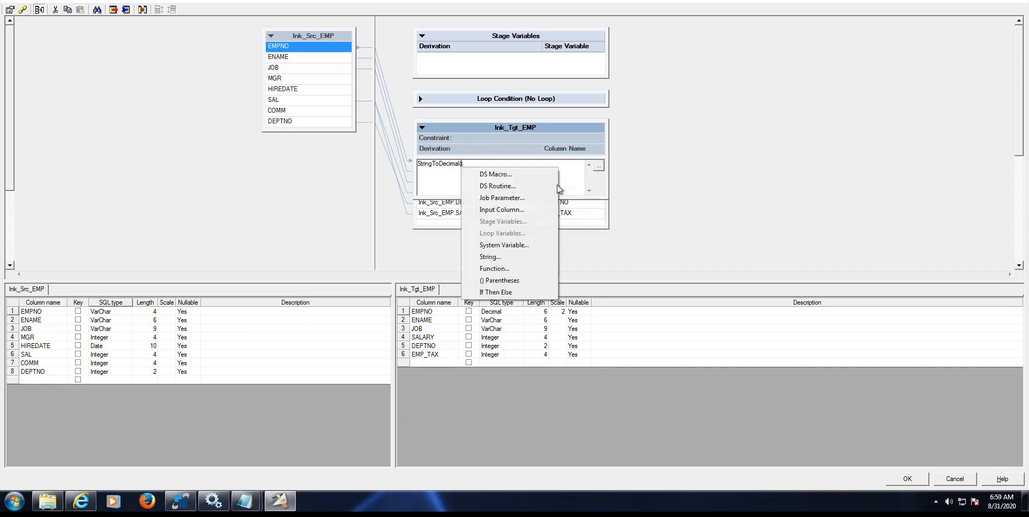
pyautogui.click(514, 210)
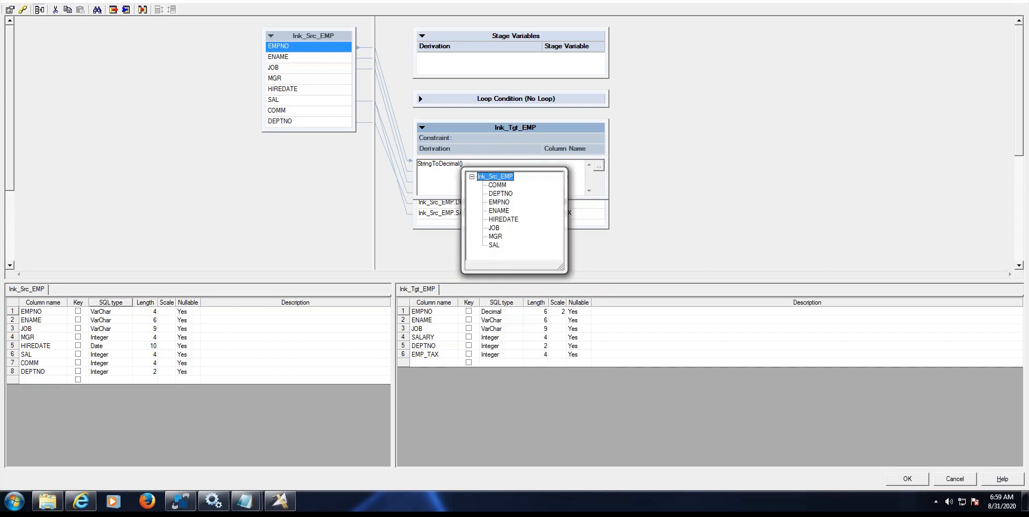
pyautogui.doubleClick(499, 202)
pyautogui.press('Return')
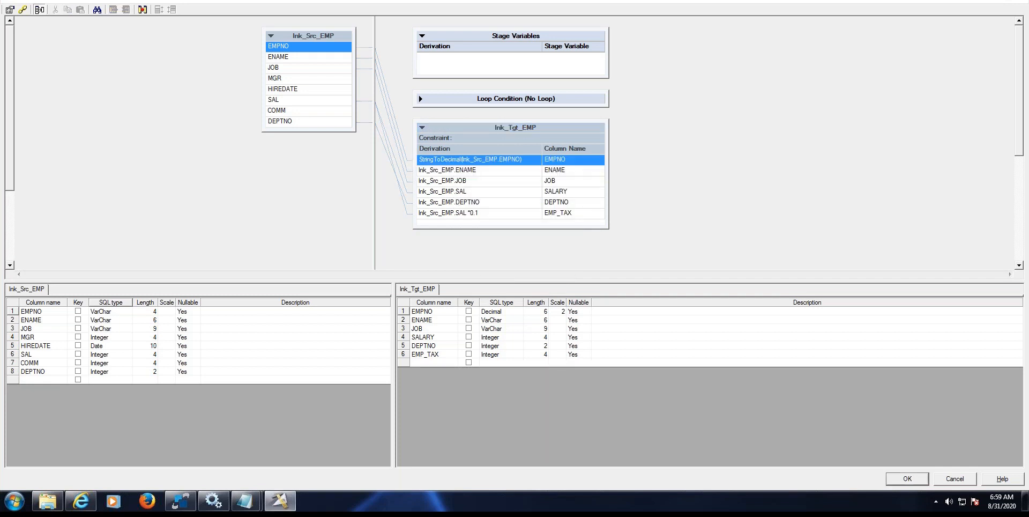
# Check the target EMPNO length, accept the Transformer settings, and compile and run the Exe48_April2020_Transformer_DatatypeChange job.
pyautogui.click(535, 313)
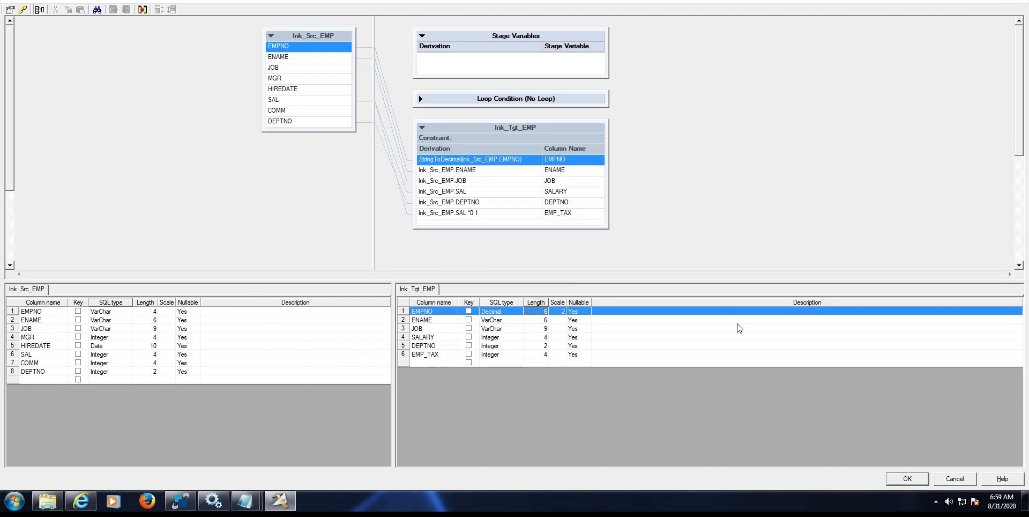
pyautogui.click(907, 479)
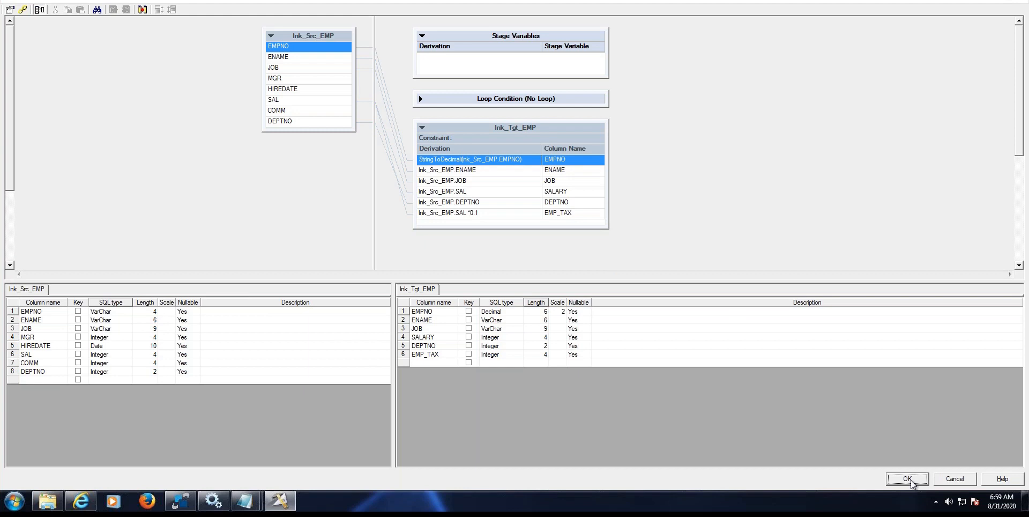
pyautogui.click(247, 43)
pyautogui.click(557, 280)
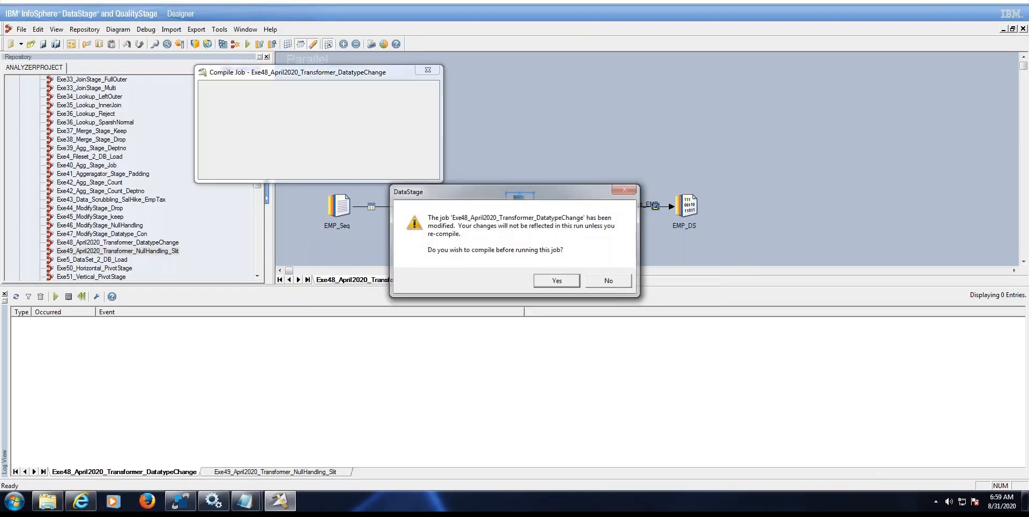
pyautogui.click(491, 265)
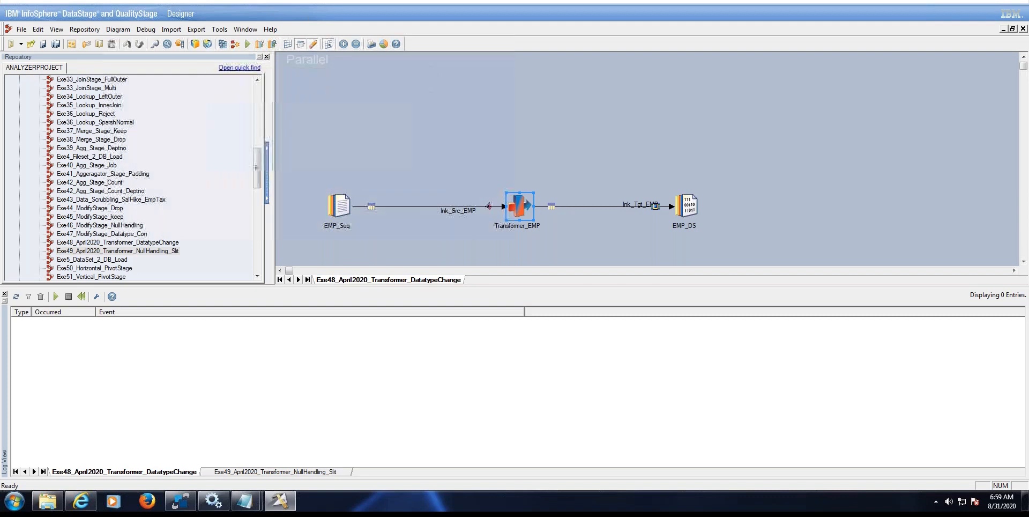
pyautogui.click(163, 219)
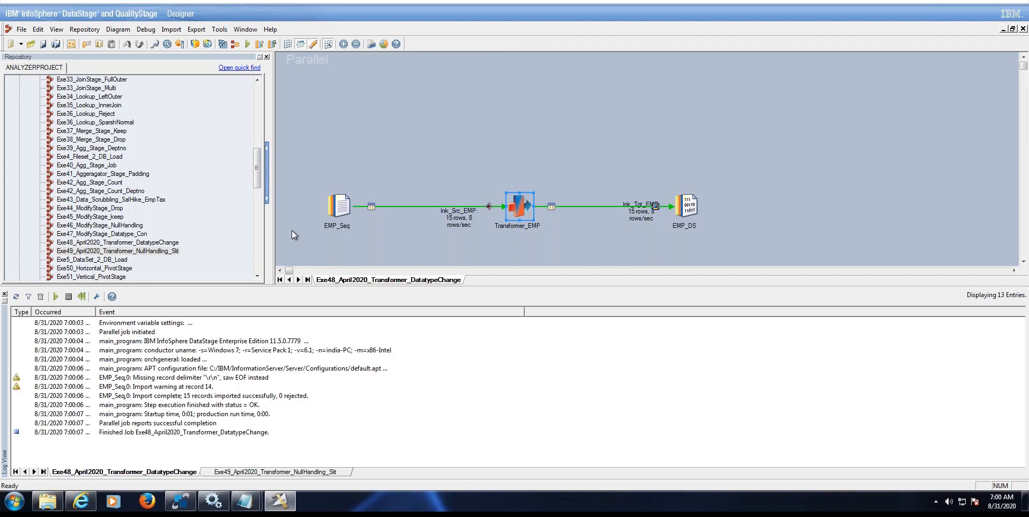
# View the EMP_DS target data with the default row settings, widen the EMPNO column, and examine its converted values.
pyautogui.click(504, 102)
pyautogui.click(690, 204)
pyautogui.rightClick(688, 199)
pyautogui.click(731, 236)
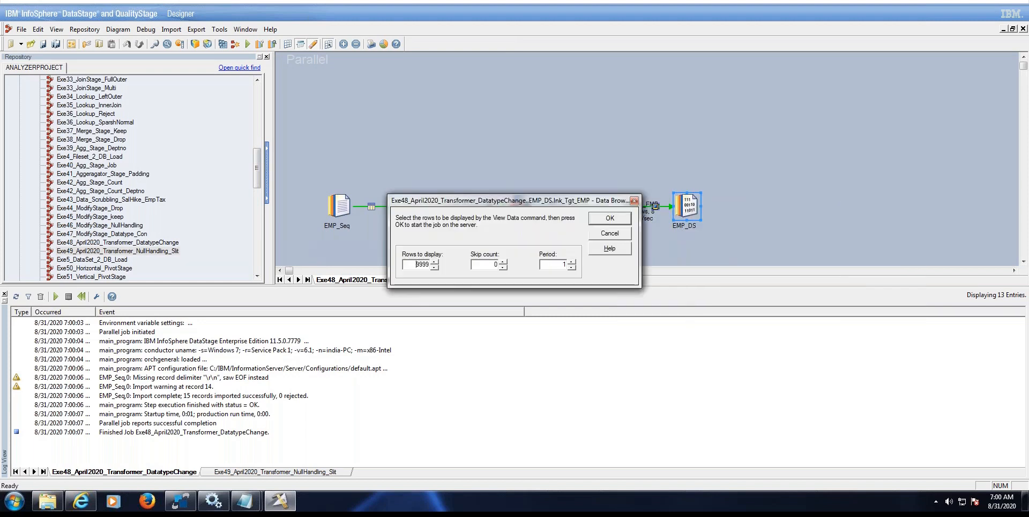
pyautogui.click(614, 219)
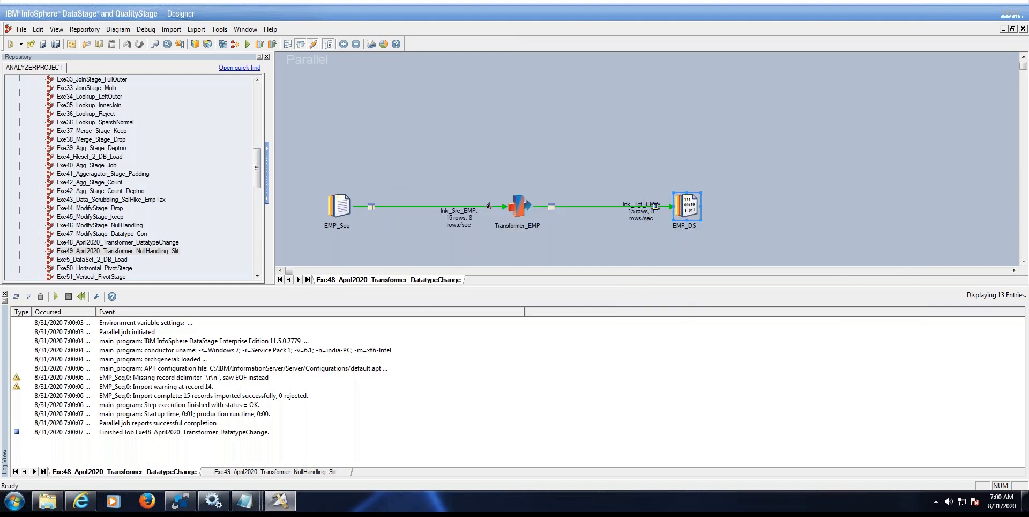
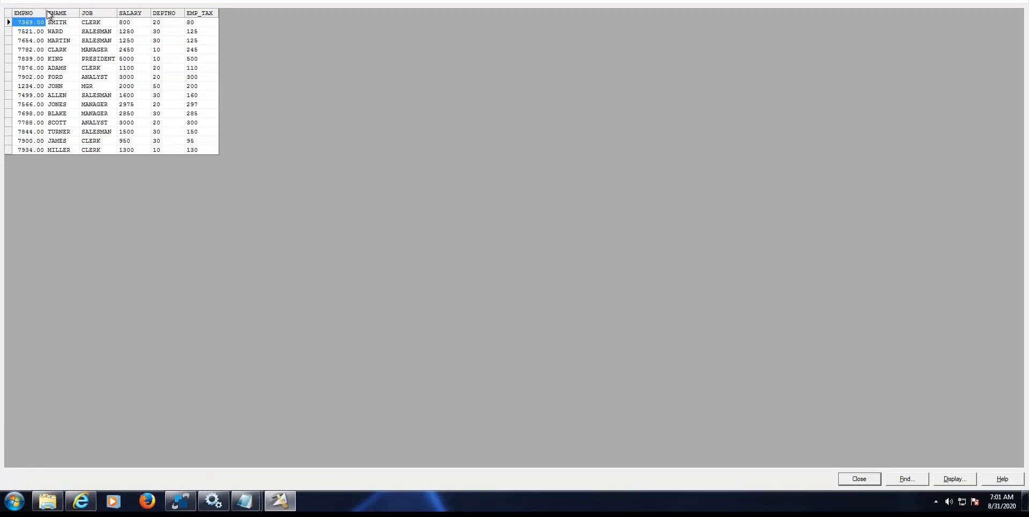
pyautogui.moveTo(46, 11); pyautogui.dragTo(70, 11)
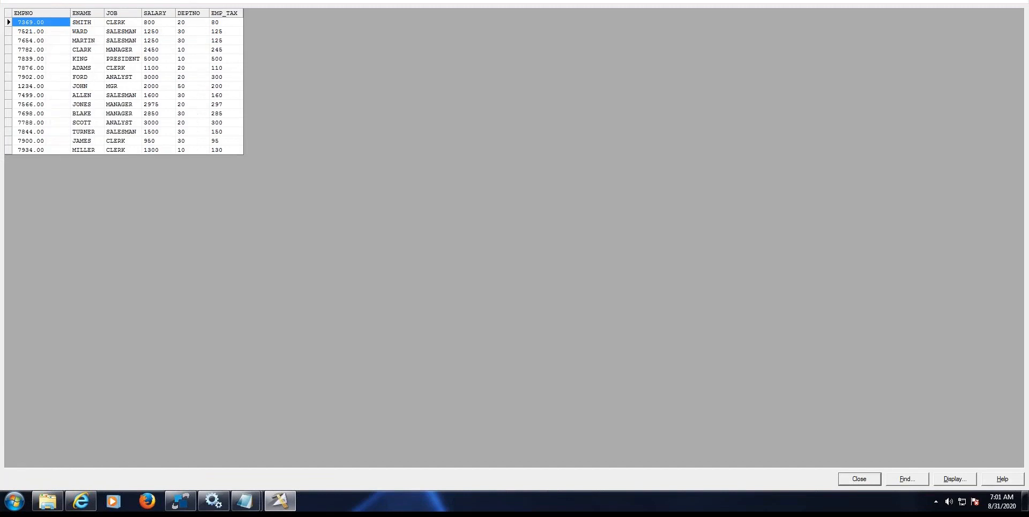
pyautogui.click(46, 69)
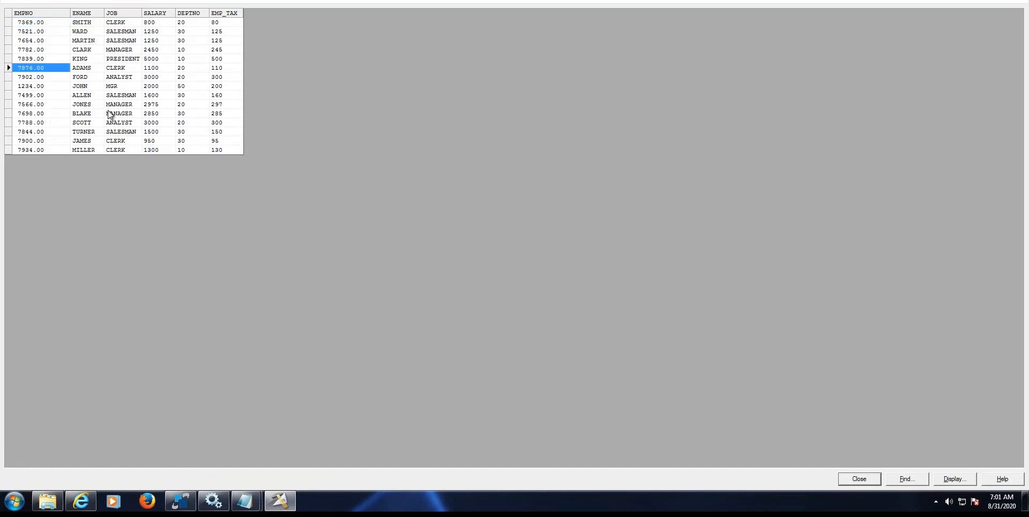
pyautogui.click(93, 109)
pyautogui.click(56, 87)
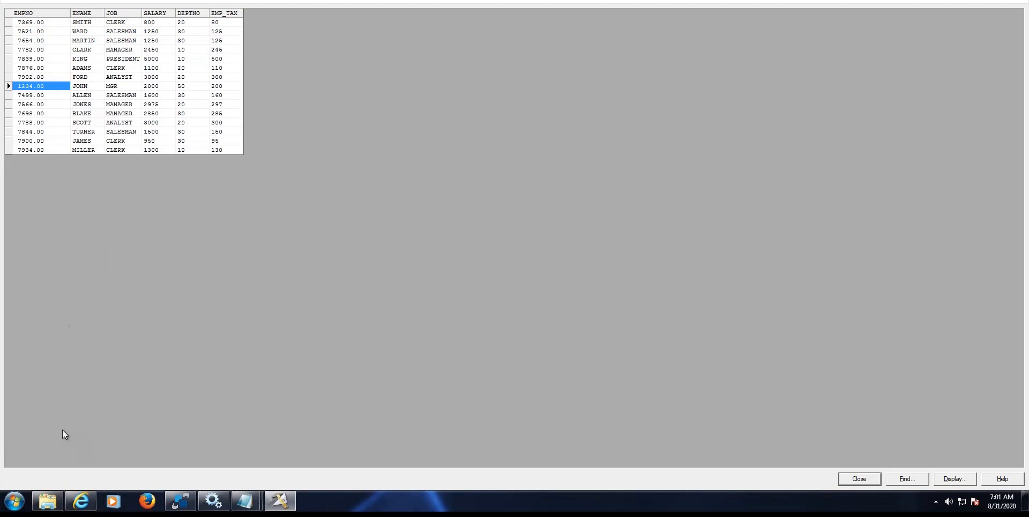
# Open the EMP1 text file from the C: drive's DS_SRC folder, maximize it and select the first EMPNO value.
pyautogui.click(48, 500)
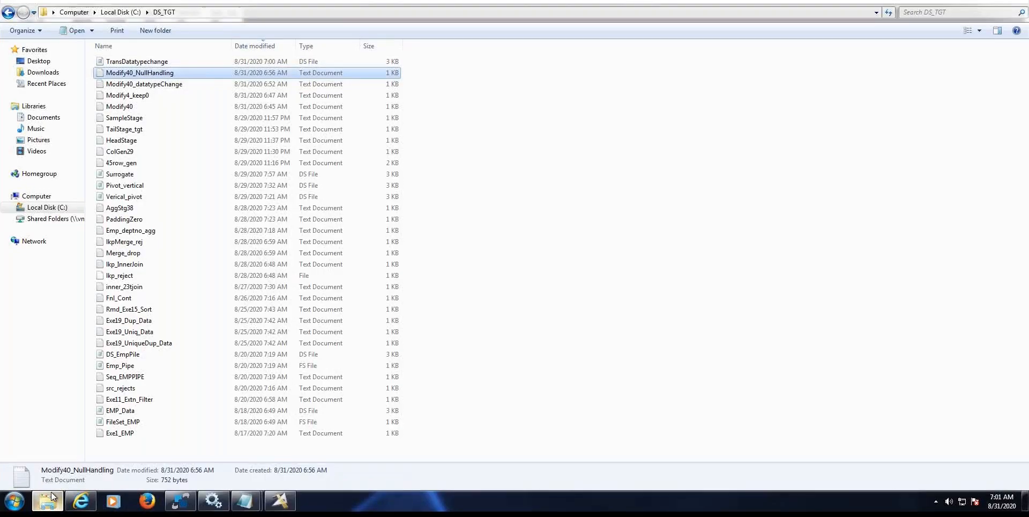
pyautogui.click(127, 13)
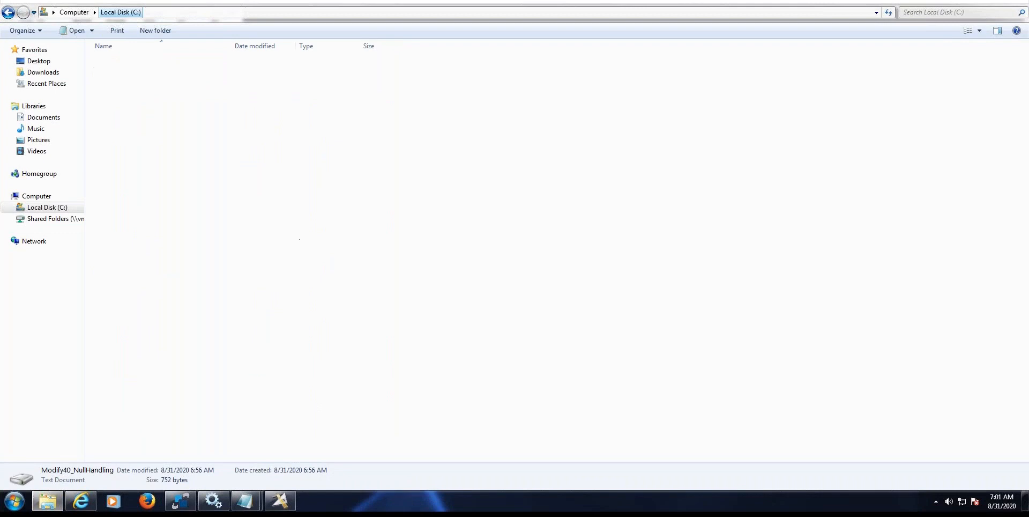
pyautogui.click(121, 84)
pyautogui.doubleClick(121, 85)
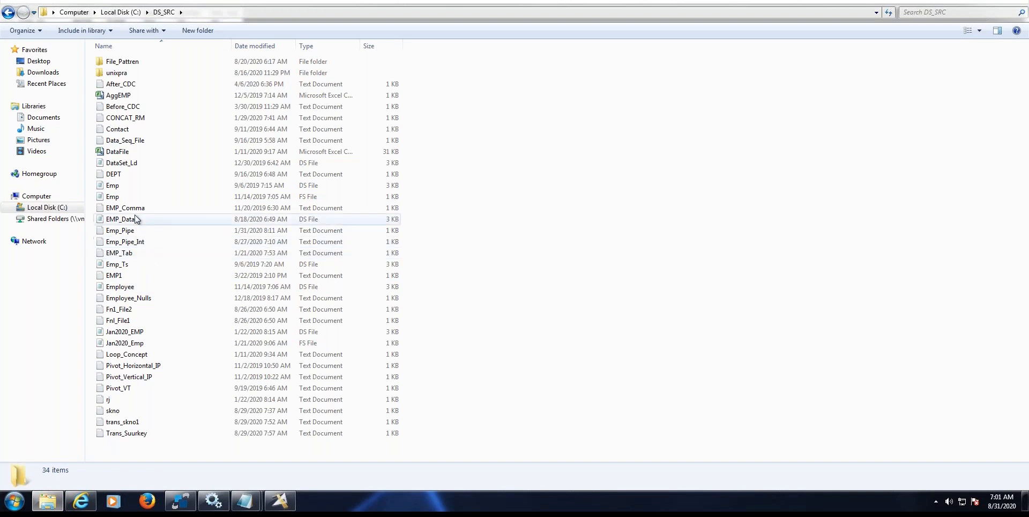
pyautogui.doubleClick(124, 276)
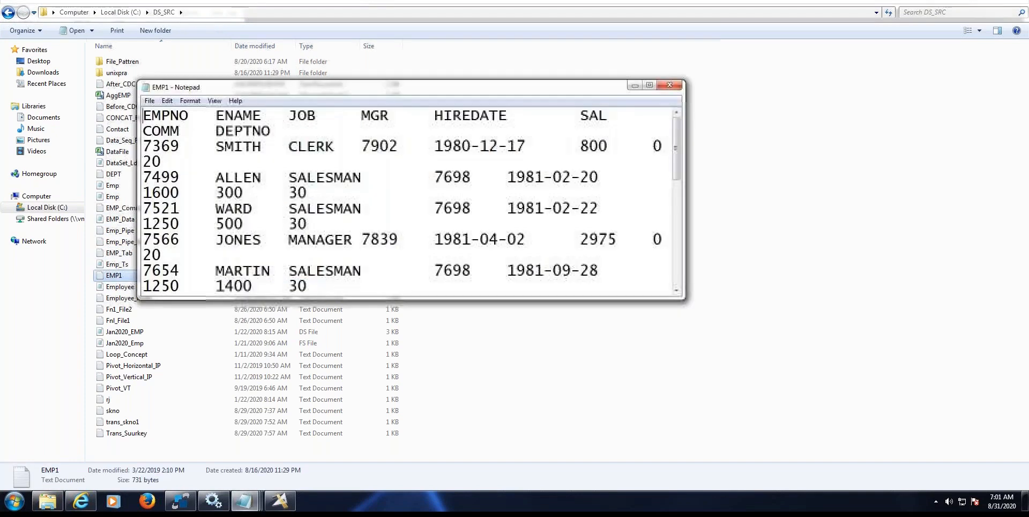
pyautogui.click(648, 85)
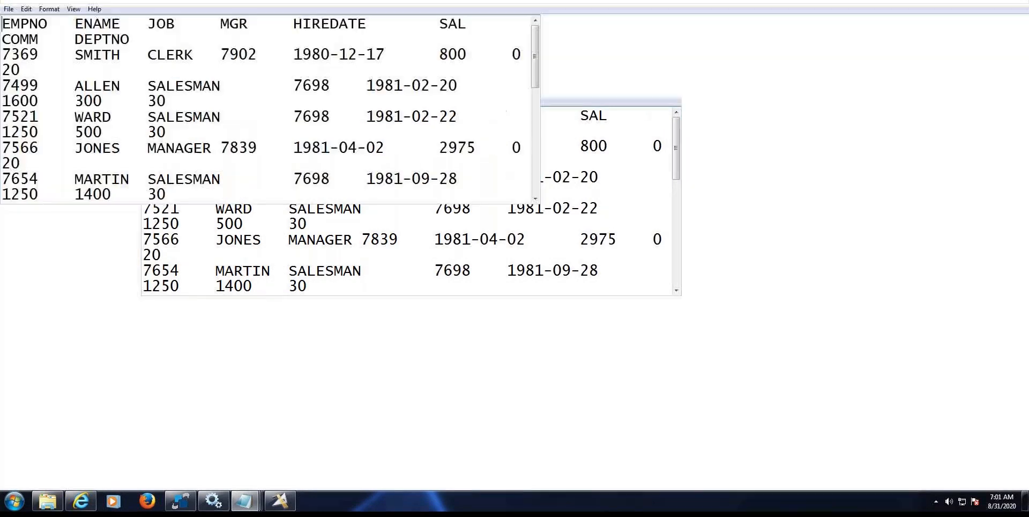
pyautogui.doubleClick(32, 35)
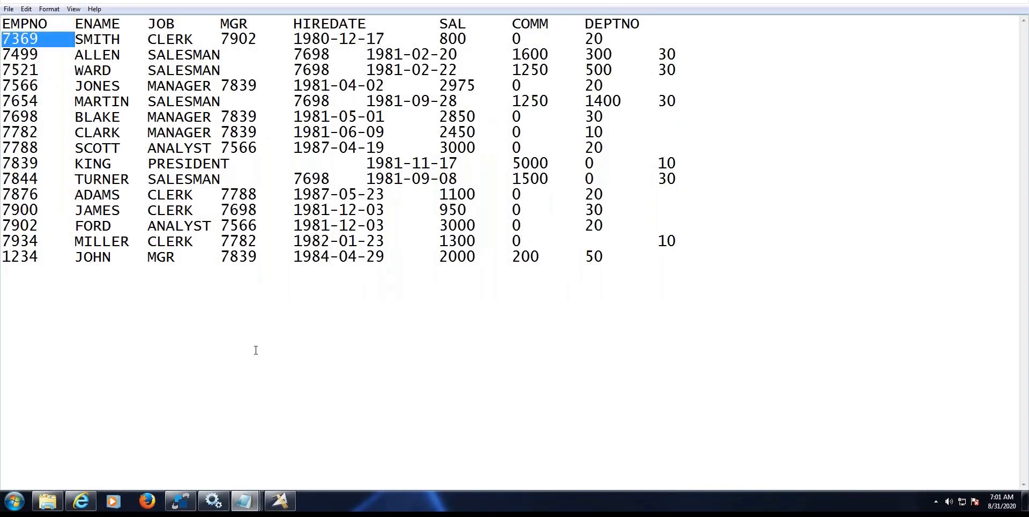
# Look through the open Notepad files, close the Modify40_NullHandling file and minimize the Modify stage notes.
pyautogui.moveTo(252, 506)
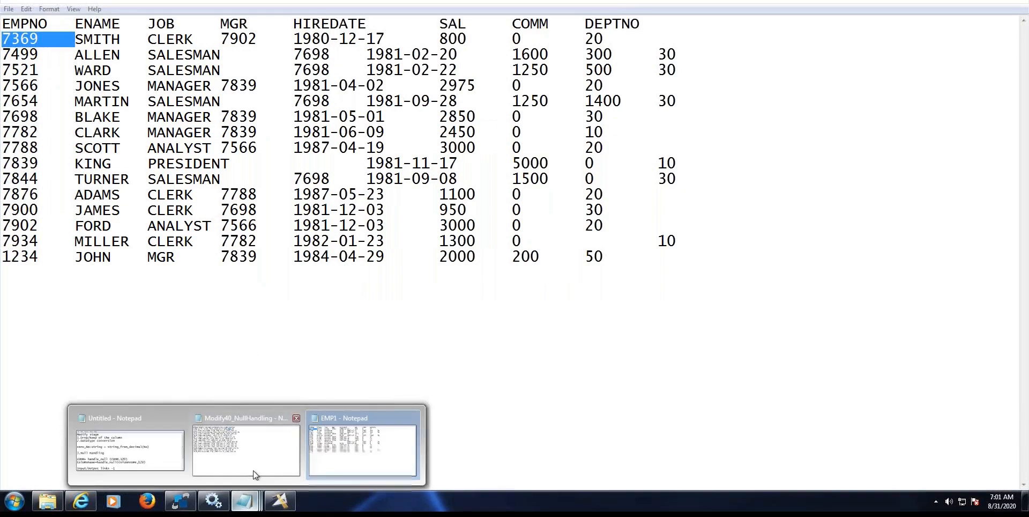
pyautogui.click(266, 462)
pyautogui.moveTo(248, 501)
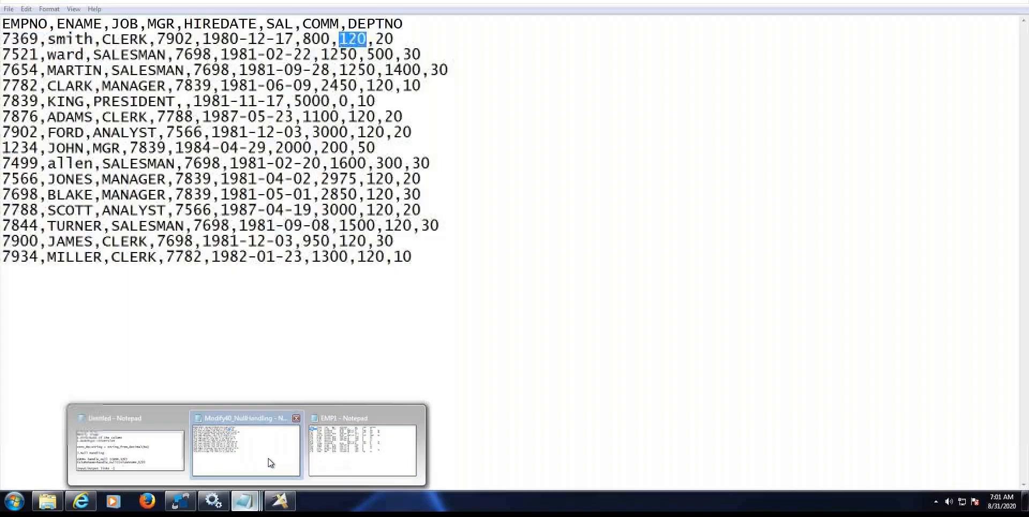
pyautogui.click(269, 462)
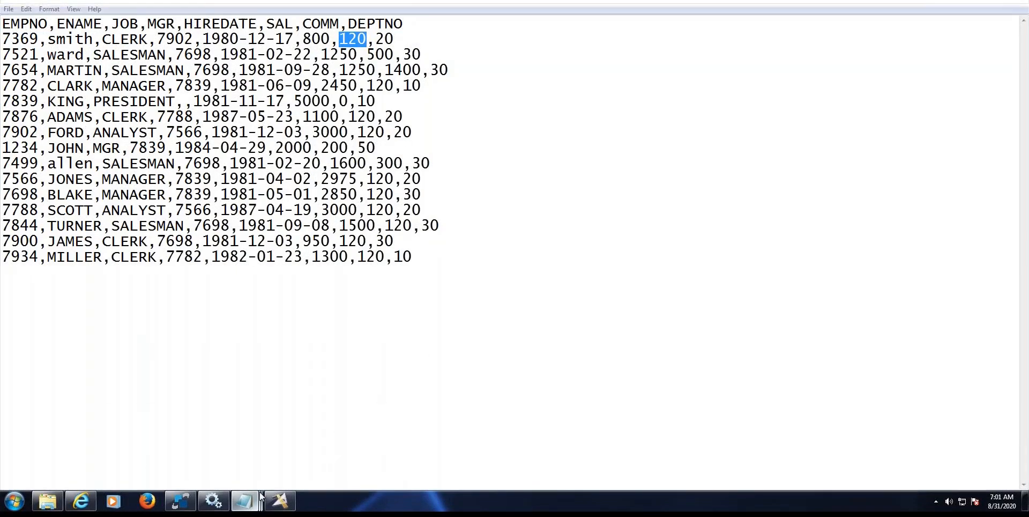
pyautogui.moveTo(261, 497)
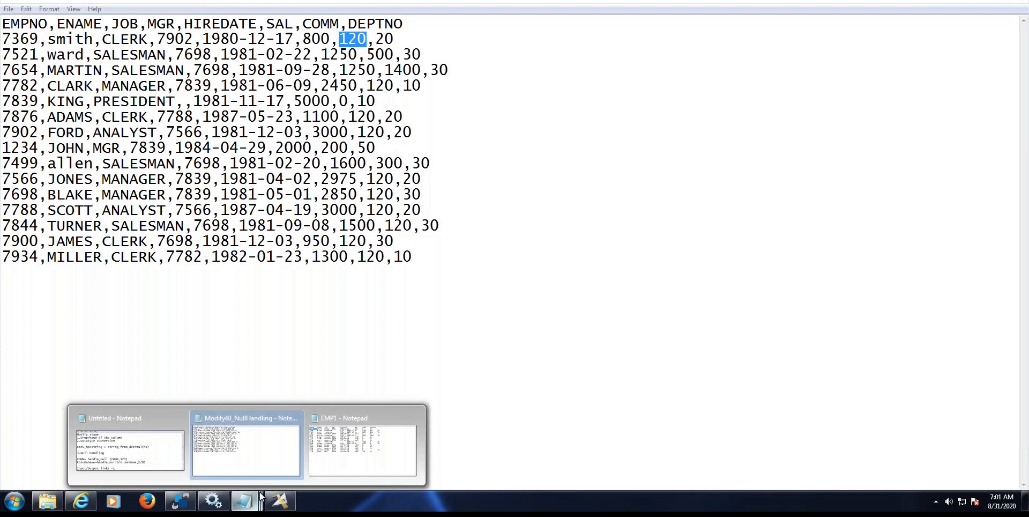
pyautogui.click(252, 440)
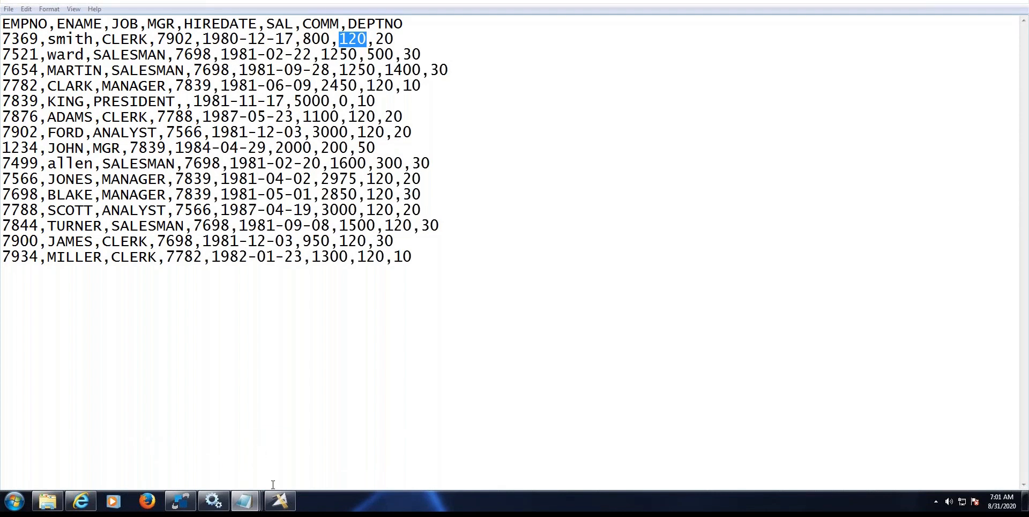
pyautogui.click(250, 501)
pyautogui.moveTo(249, 500)
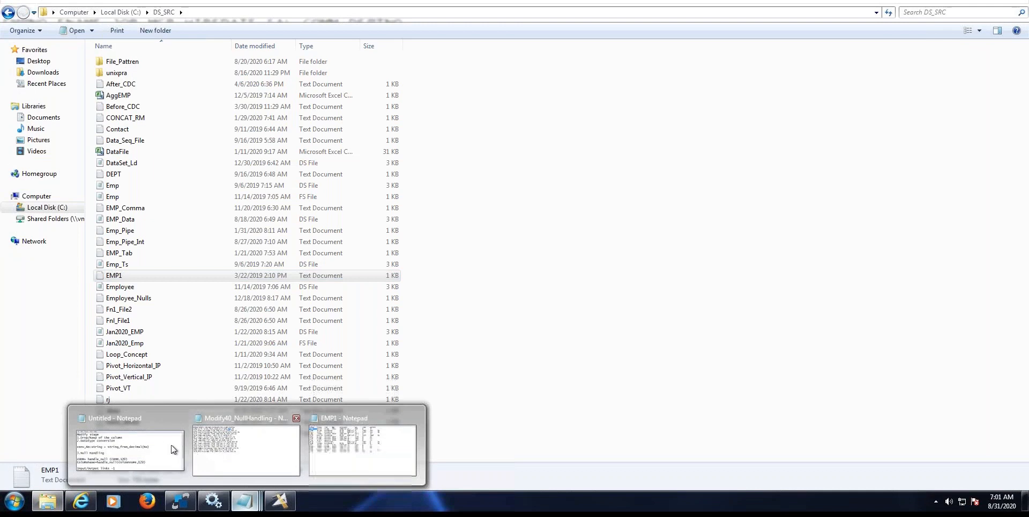
pyautogui.click(155, 442)
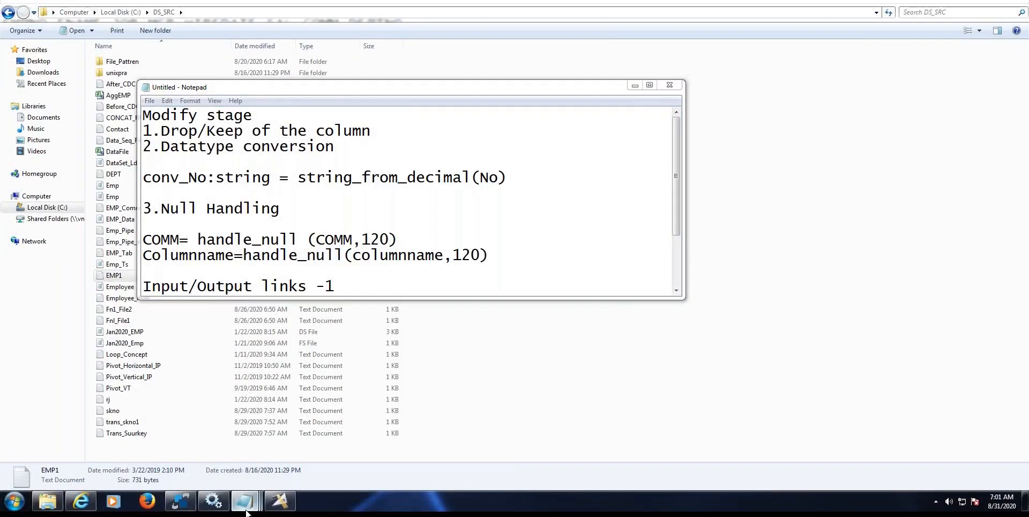
pyautogui.moveTo(245, 500)
pyautogui.click(253, 459)
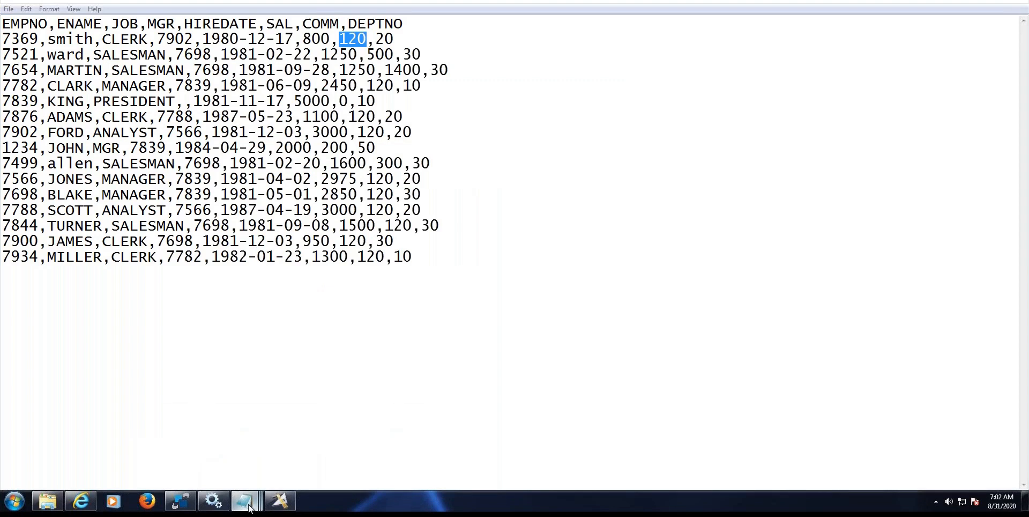
pyautogui.moveTo(244, 500)
pyautogui.click(295, 418)
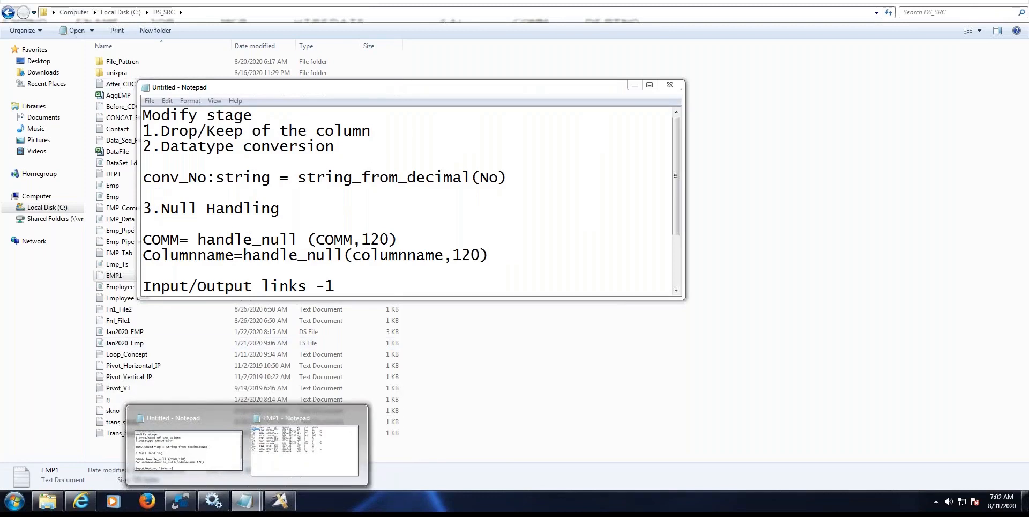
pyautogui.click(635, 85)
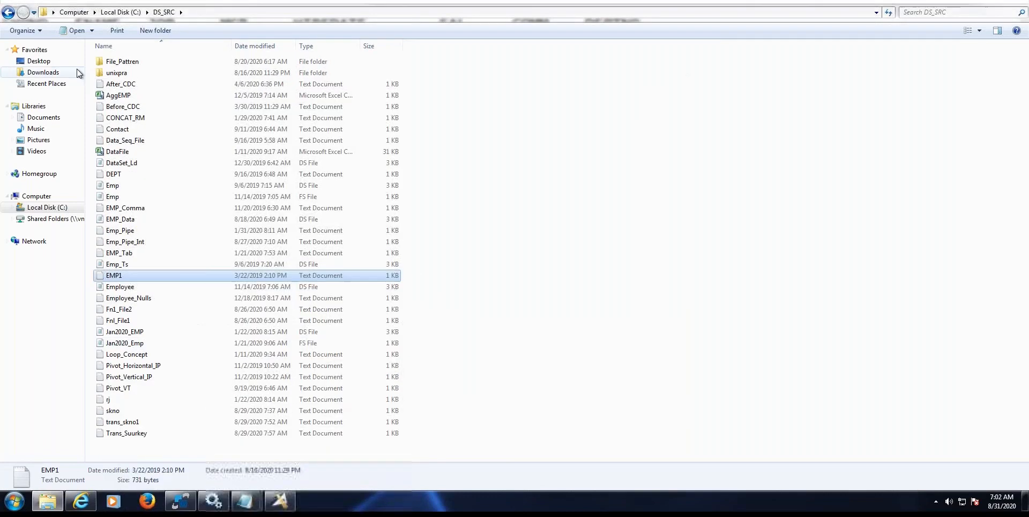
# Open the DS_TGT folder, compare the first EMPNO in the EMP1 source file with the EMP_DS target data, and close the data view.
pyautogui.click(123, 13)
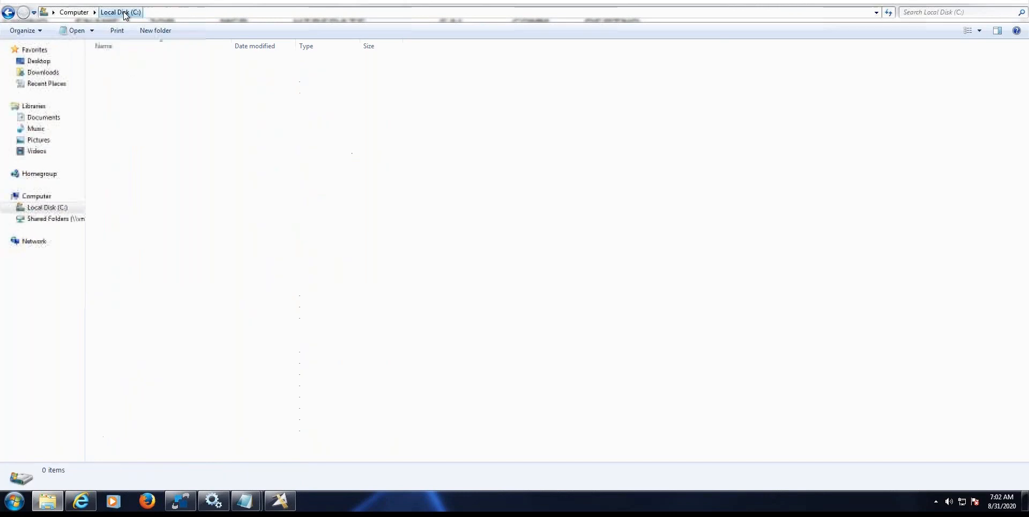
pyautogui.doubleClick(130, 94)
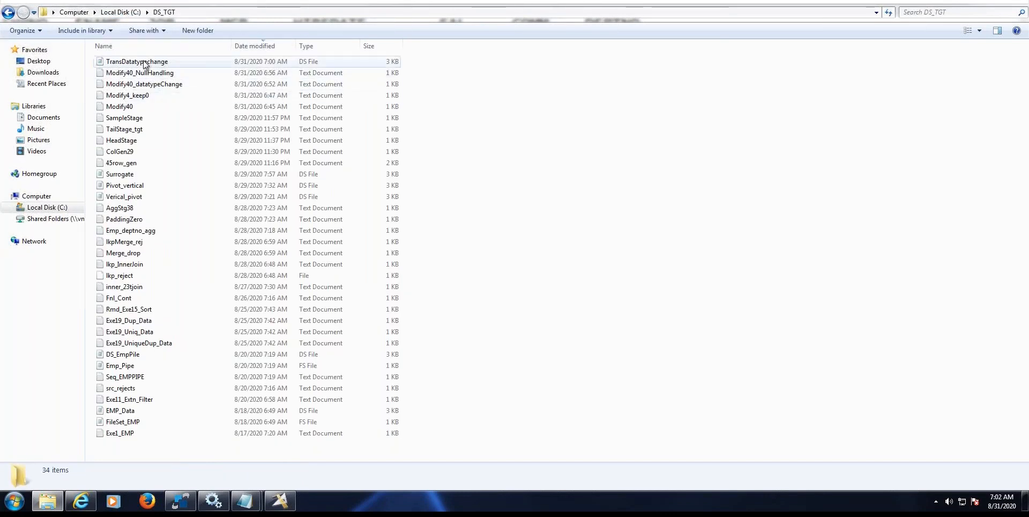
pyautogui.click(279, 500)
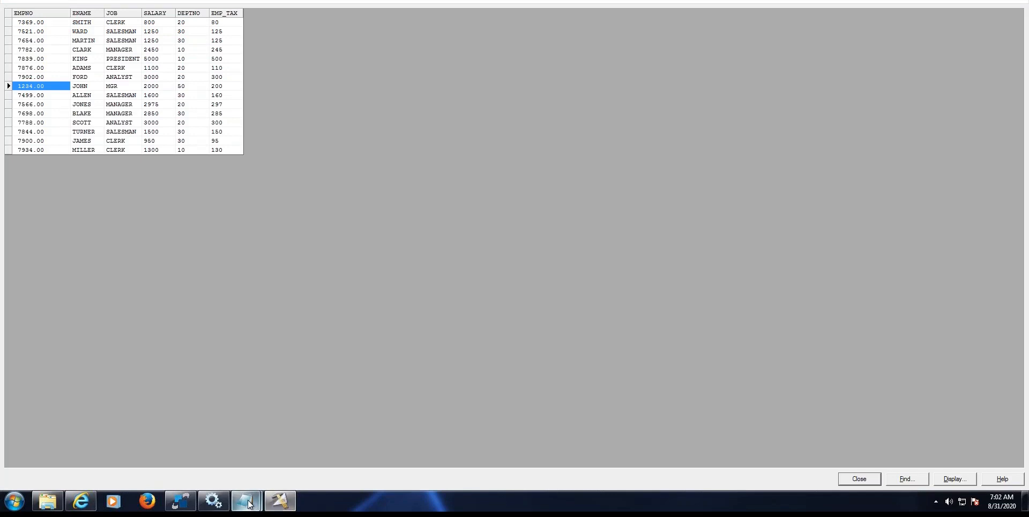
pyautogui.moveTo(248, 504)
pyautogui.click(283, 465)
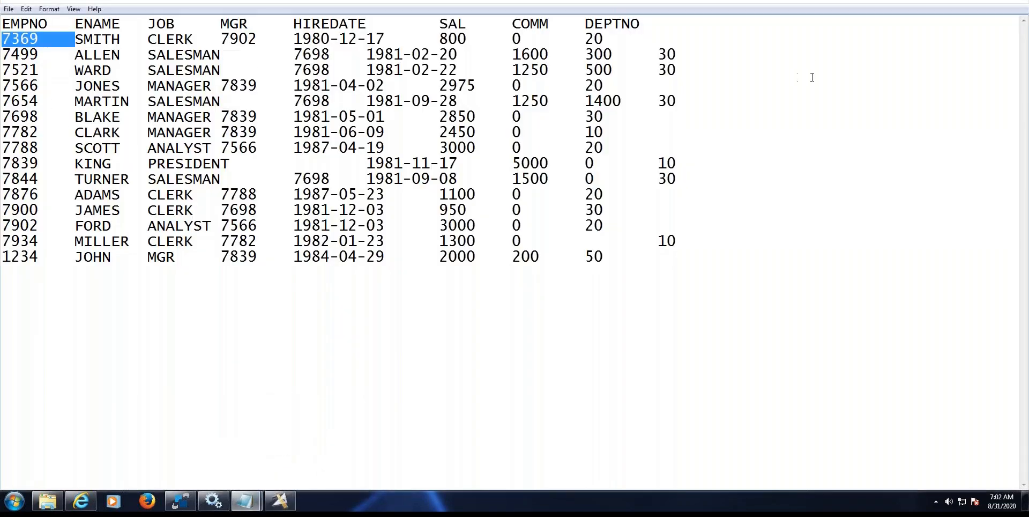
pyautogui.moveTo(246, 502)
pyautogui.moveTo(39, 38); pyautogui.dragTo(2, 39)
pyautogui.click(279, 500)
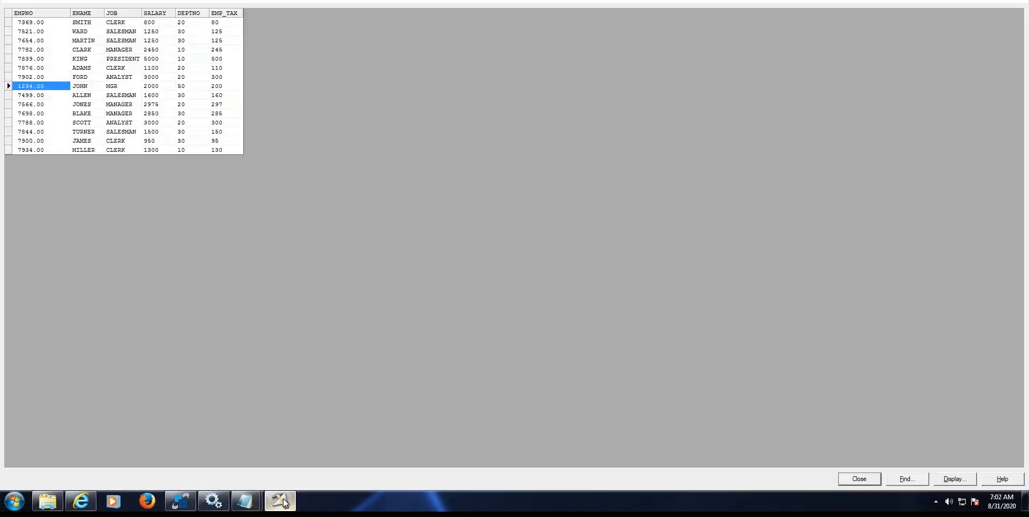
pyautogui.click(29, 25)
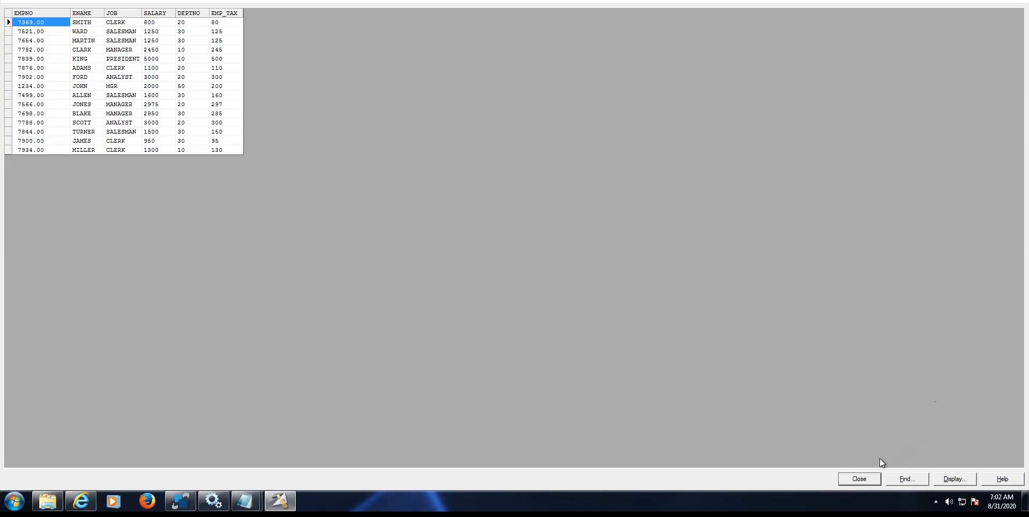
pyautogui.click(866, 479)
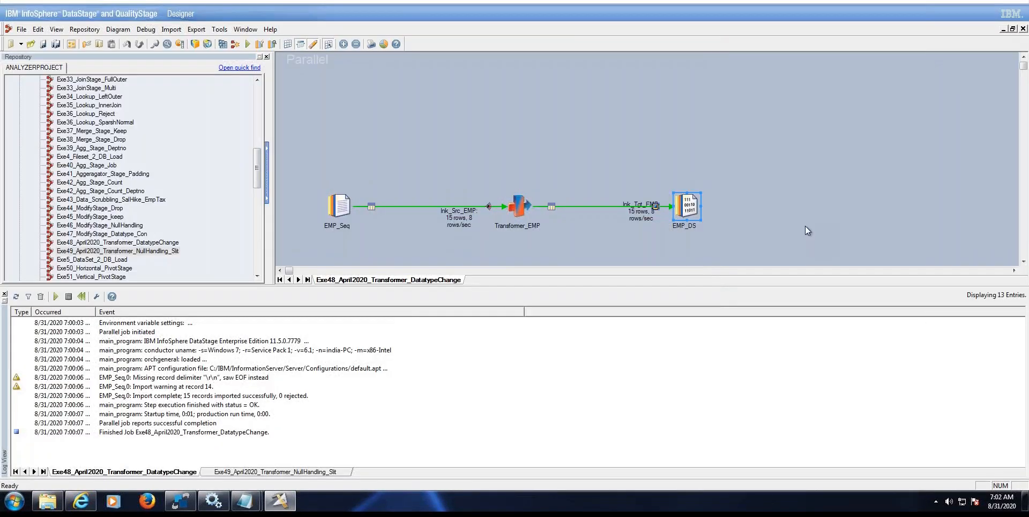
# Switch to the Exe49_April2020_Transformer_NullHandling_Slit job and rearrange its source, Transformer and two target stages higher on the canvas.
pyautogui.click(313, 473)
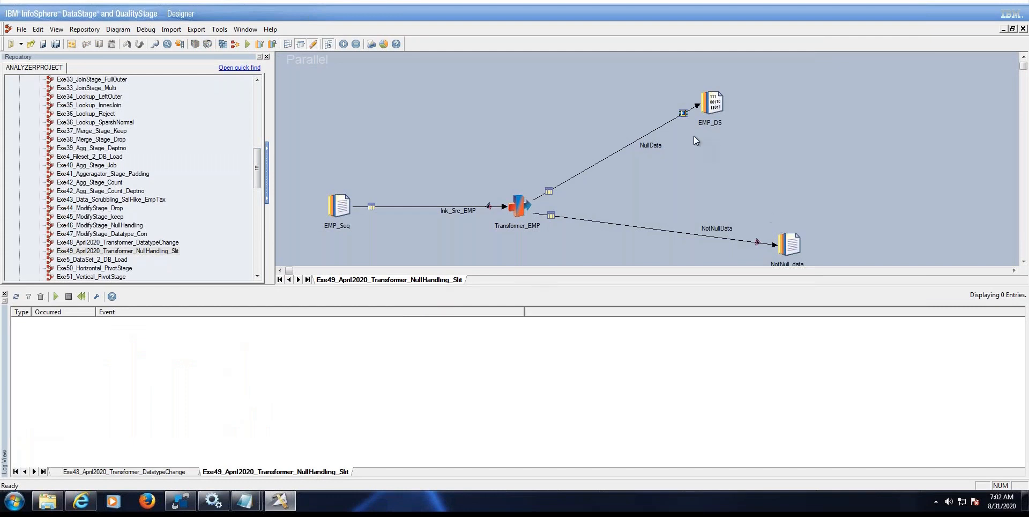
pyautogui.click(713, 108)
pyautogui.moveTo(716, 107); pyautogui.dragTo(767, 83)
pyautogui.moveTo(792, 247); pyautogui.dragTo(735, 224)
pyautogui.moveTo(737, 203); pyautogui.dragTo(740, 187)
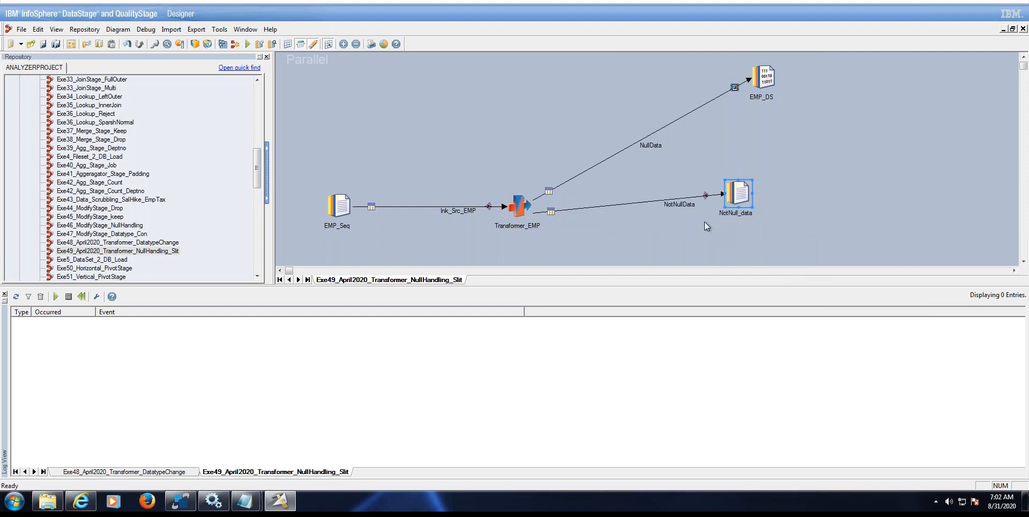
pyautogui.moveTo(760, 75); pyautogui.dragTo(709, 88)
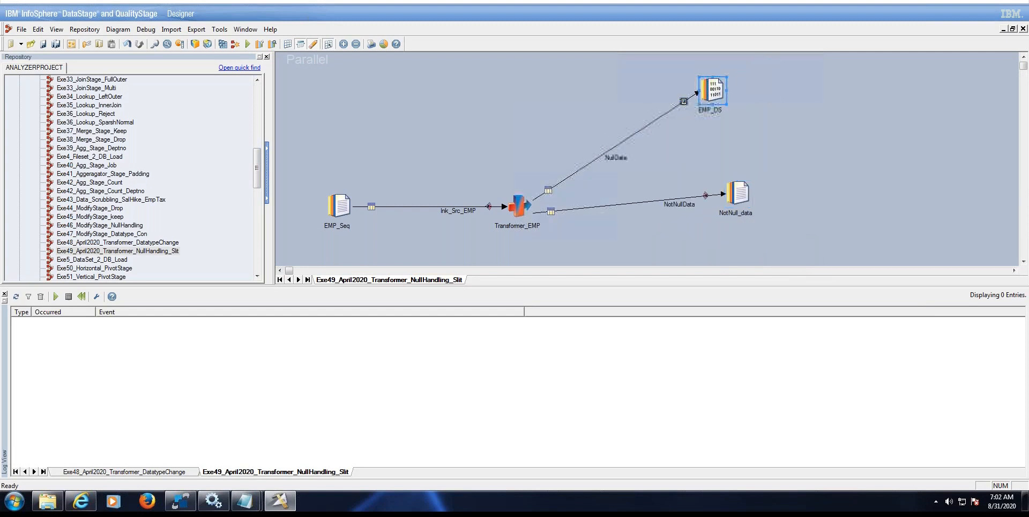
pyautogui.moveTo(333, 210); pyautogui.dragTo(333, 185)
pyautogui.moveTo(510, 204); pyautogui.dragTo(488, 155)
pyautogui.moveTo(330, 187); pyautogui.dragTo(331, 163)
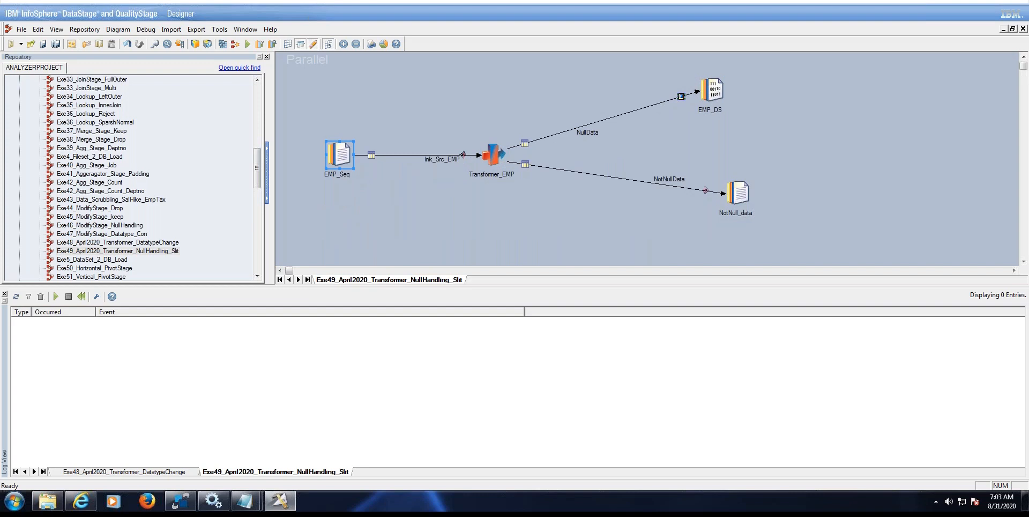
# Review the EMP_Seq source file path, format and column definitions, and accept the stage settings.
pyautogui.doubleClick(339, 154)
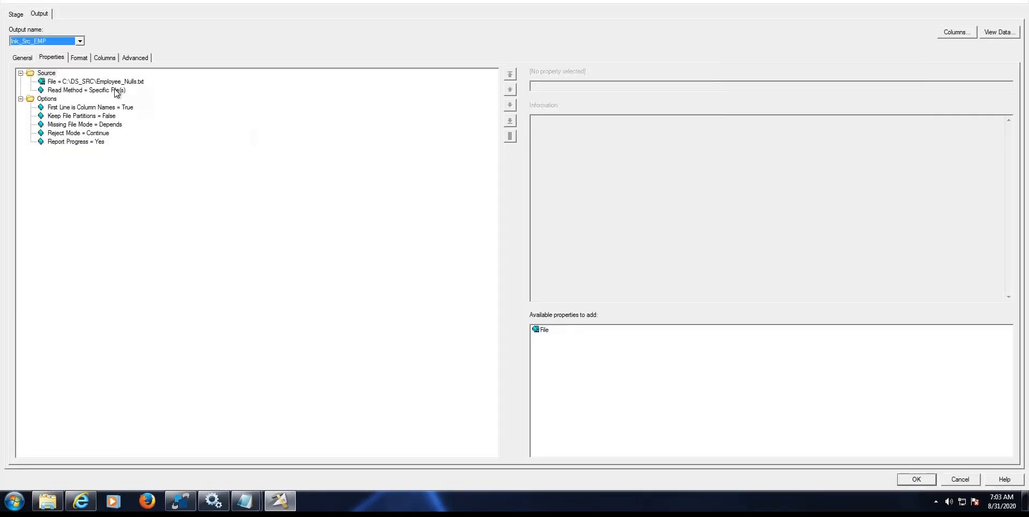
pyautogui.click(124, 82)
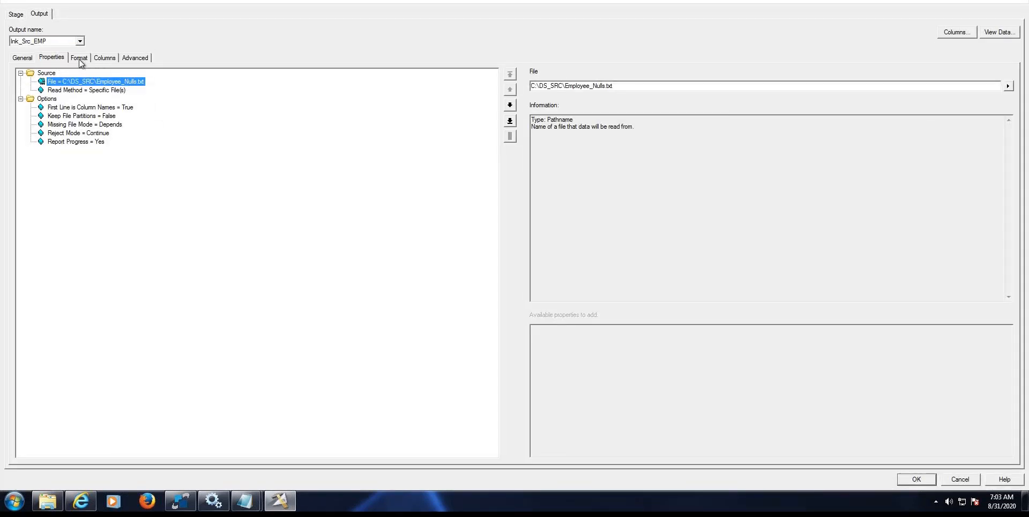
pyautogui.click(79, 59)
pyautogui.click(102, 57)
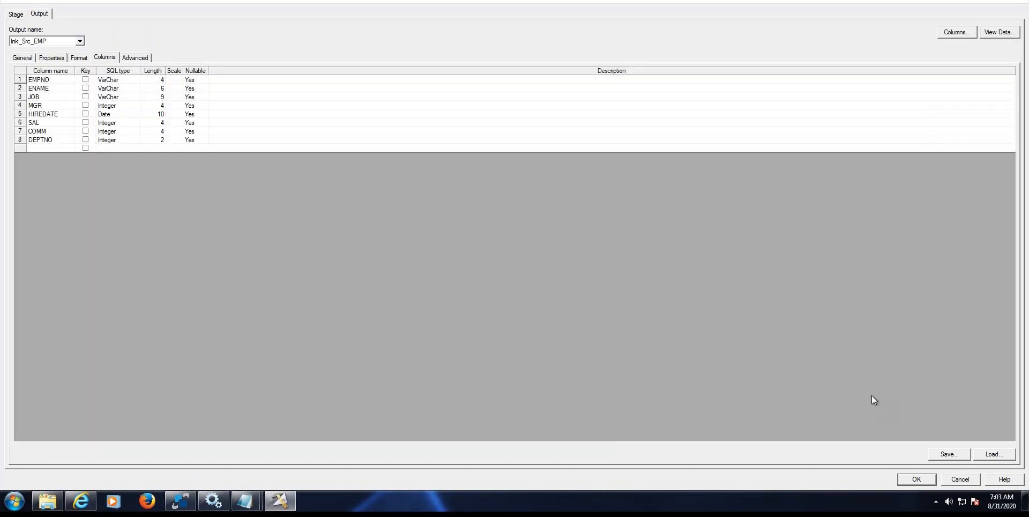
pyautogui.click(917, 479)
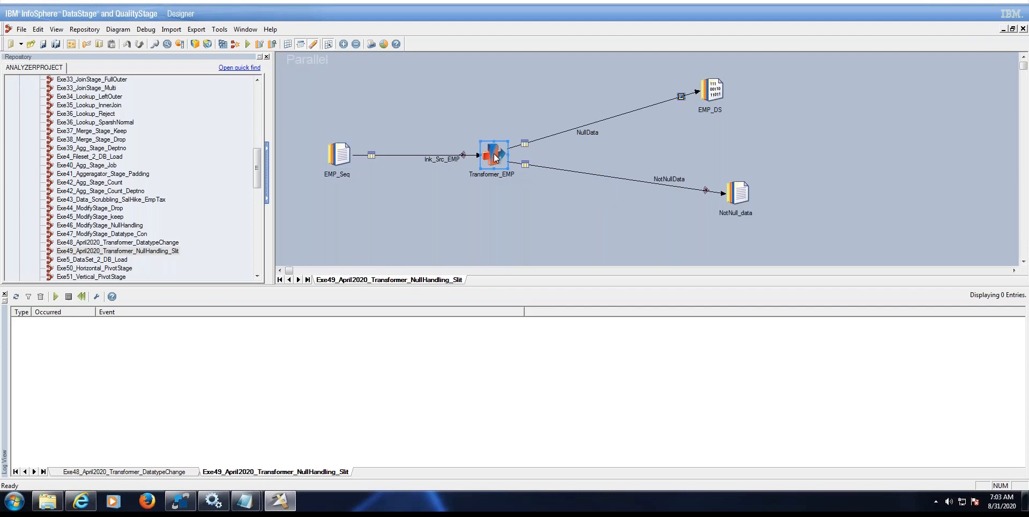
# Open the Transformer_EMP stage constraints and examine the entries for the NullData and NotNullData links.
pyautogui.doubleClick(495, 158)
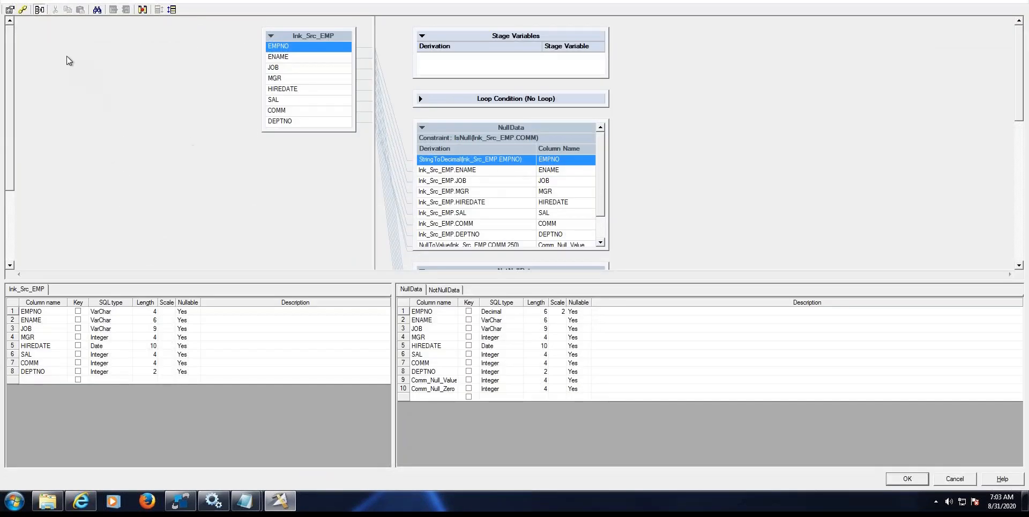
pyautogui.click(23, 11)
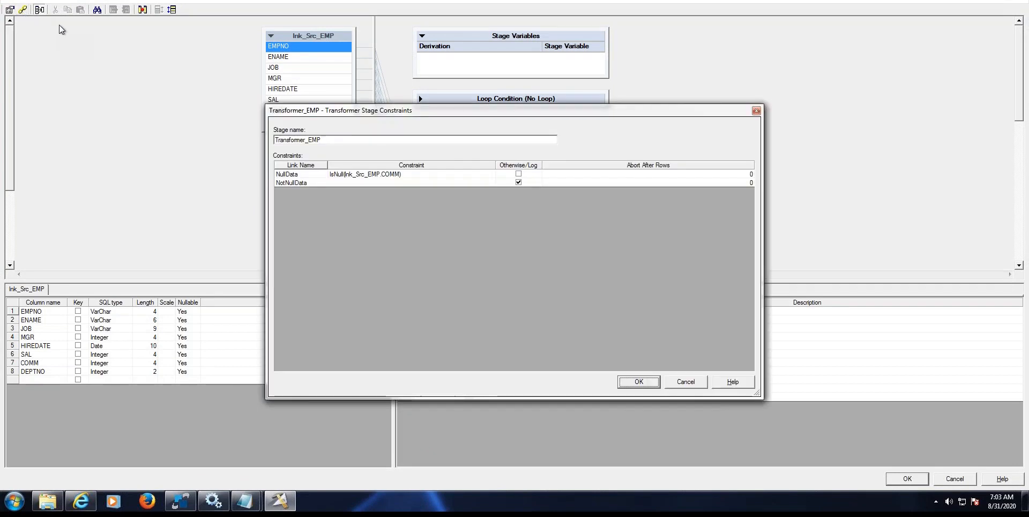
pyautogui.click(363, 177)
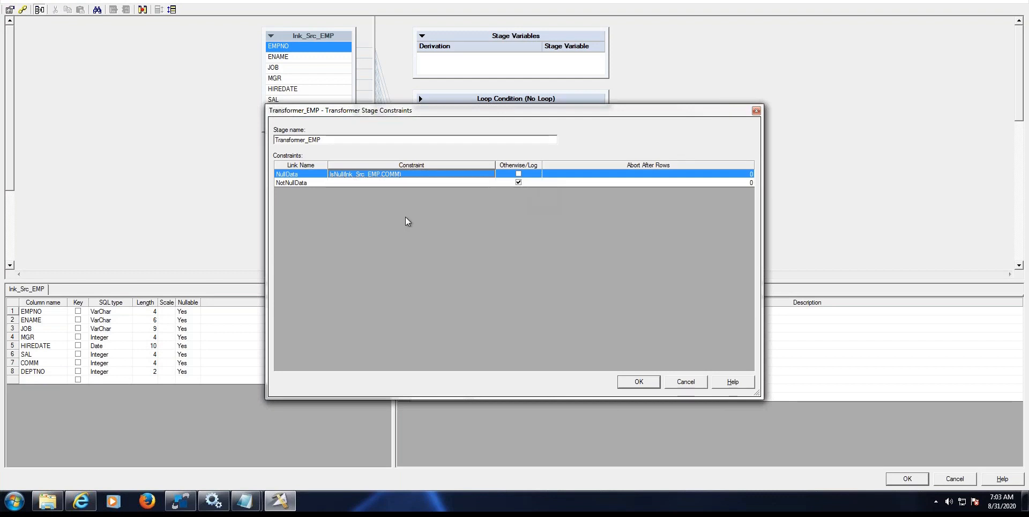
pyautogui.click(391, 181)
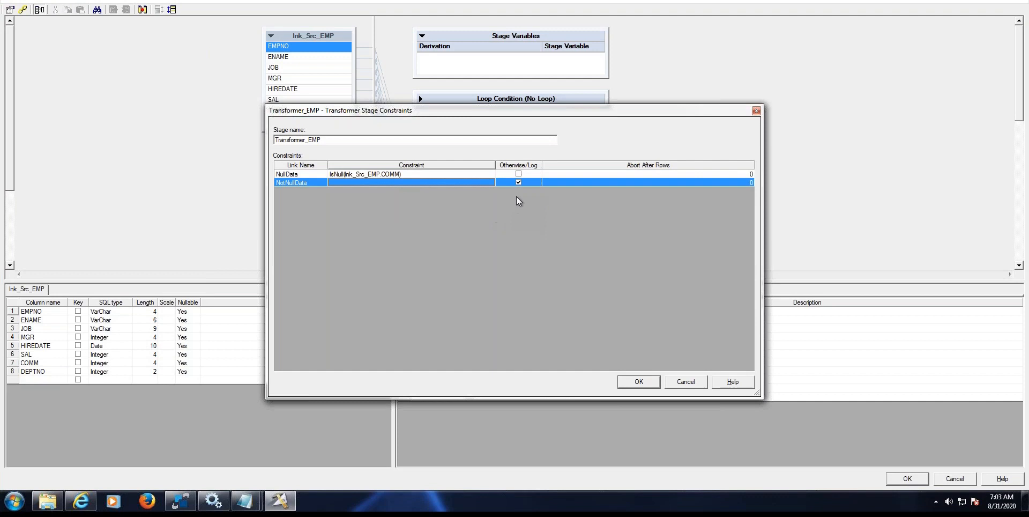
# Accept the stage constraints and examine the NullData link's constraint and its Comm_Null_Value and Comm_Null_Zero derivations.
pyautogui.moveTo(334, 114); pyautogui.dragTo(85, 60)
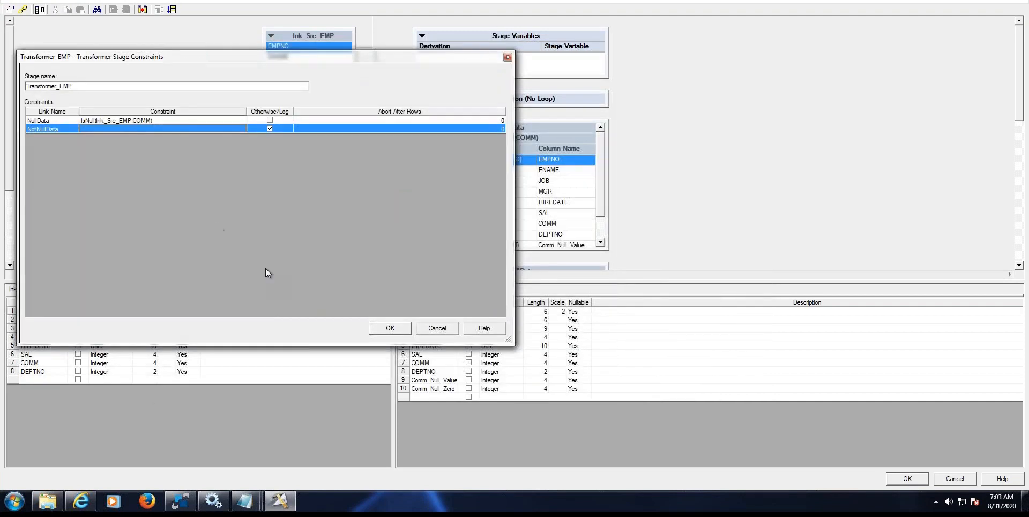
pyautogui.click(390, 327)
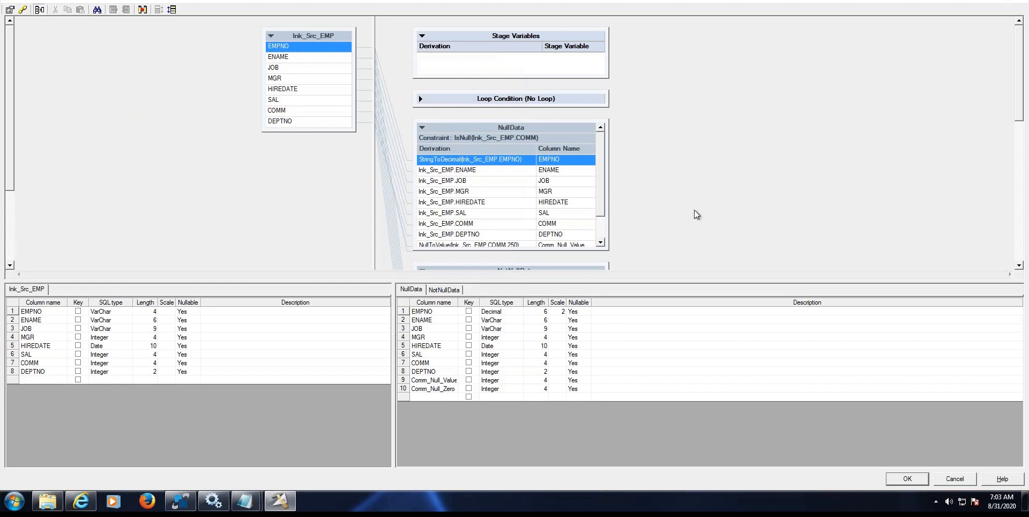
pyautogui.click(1019, 264)
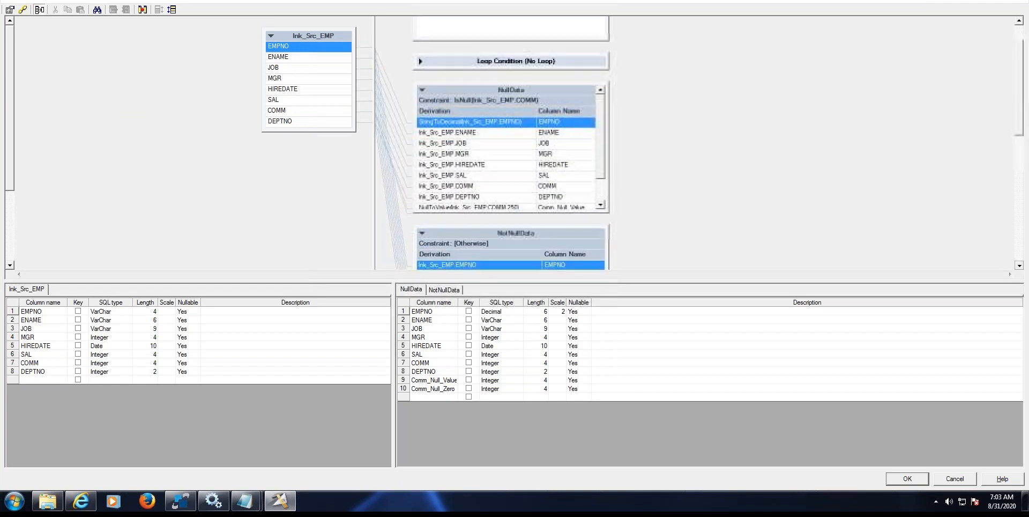
pyautogui.click(600, 205)
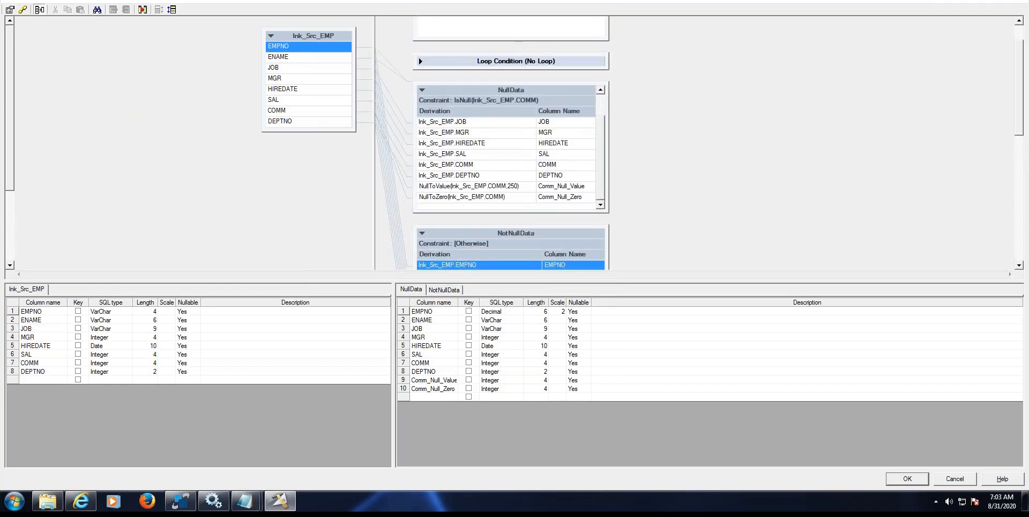
pyautogui.click(509, 188)
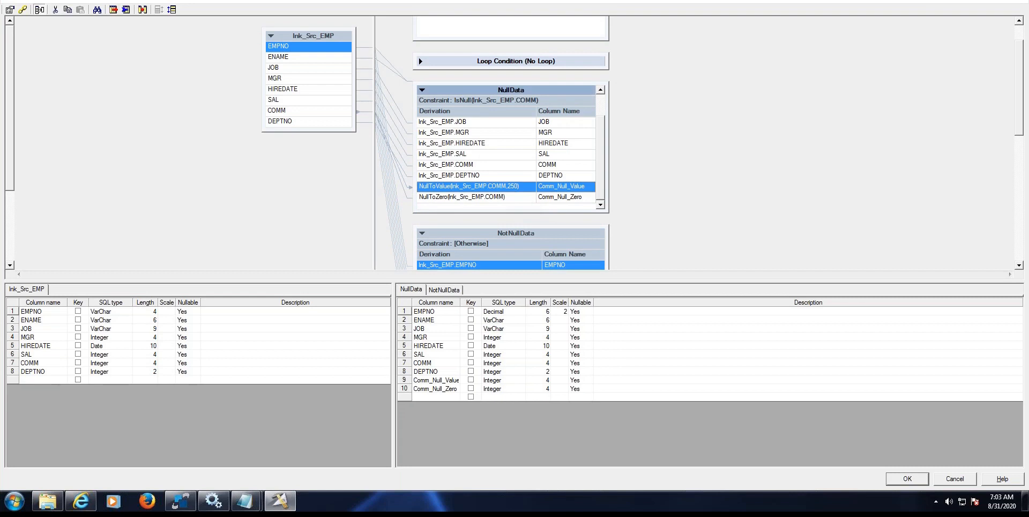
# Copy and clear the Comm_Null_Value derivation in NullData, and insert the Null Handling function NullToValue in its place.
pyautogui.doubleClick(488, 187)
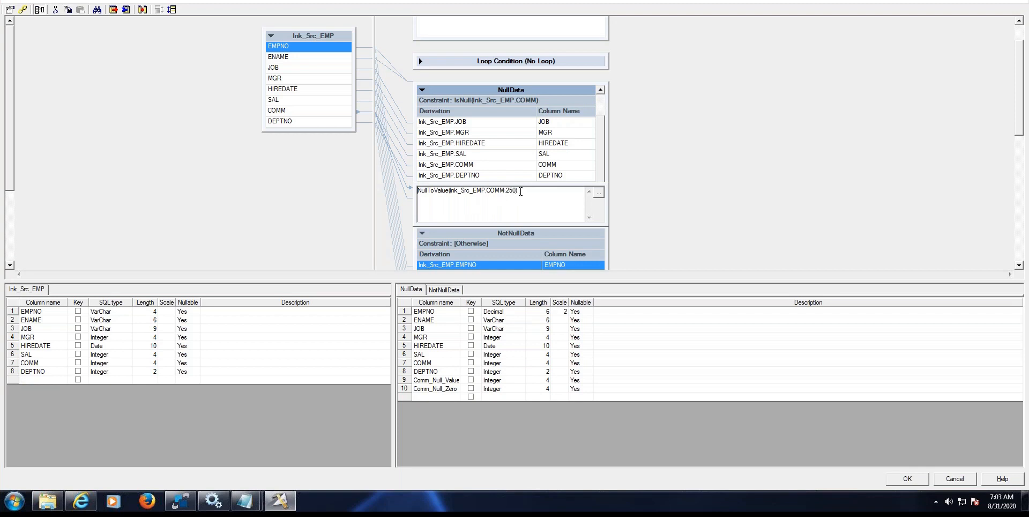
pyautogui.moveTo(530, 190); pyautogui.dragTo(337, 198)
pyautogui.hotkey('ctrl', 'c')
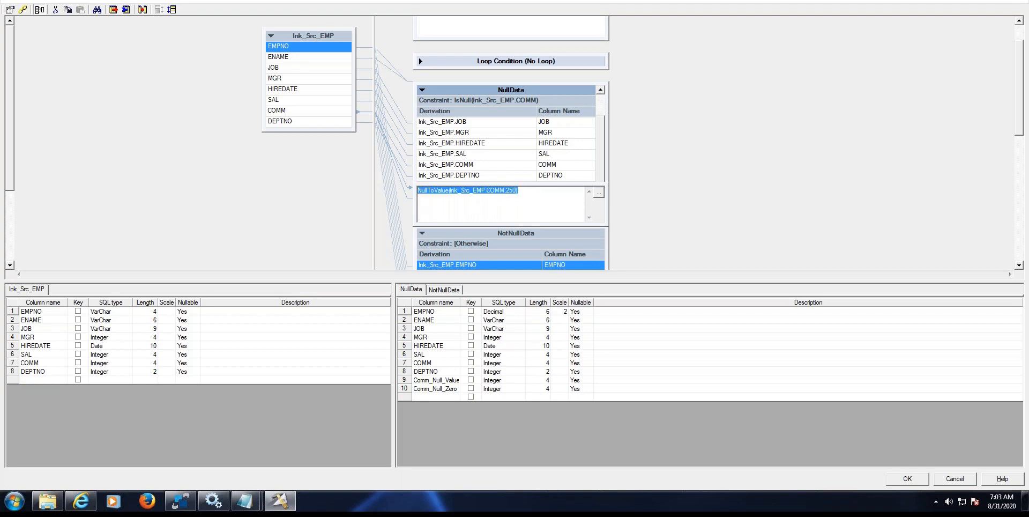
pyautogui.press('Delete')
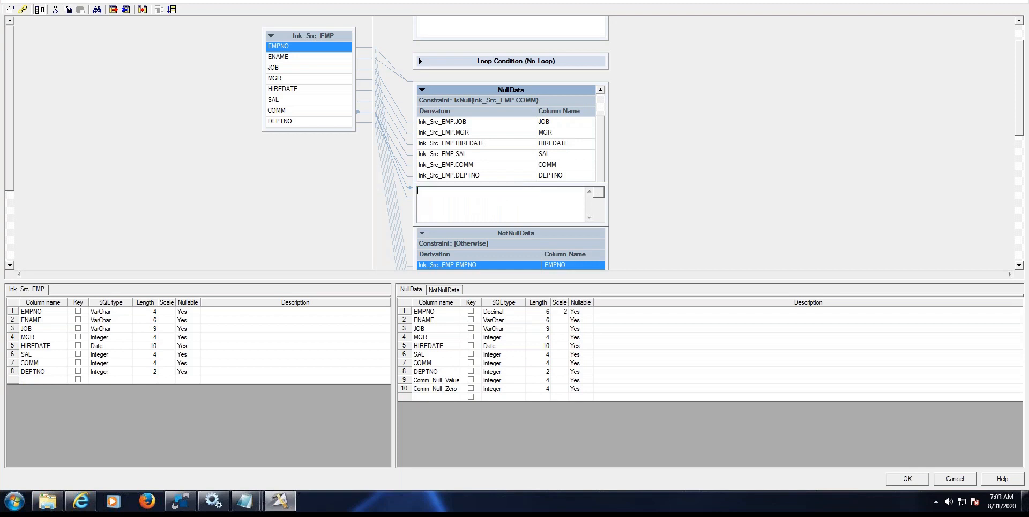
pyautogui.click(598, 192)
pyautogui.click(451, 296)
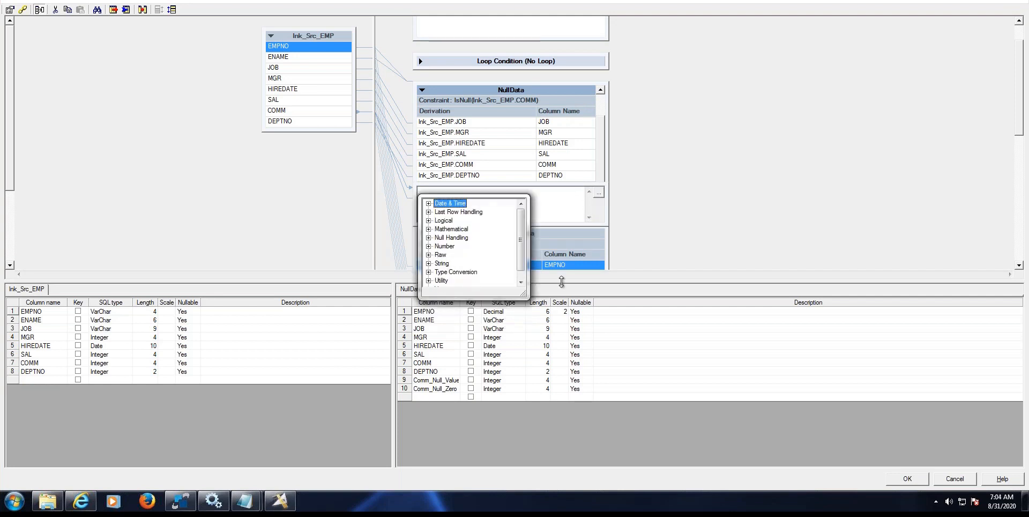
pyautogui.click(520, 283)
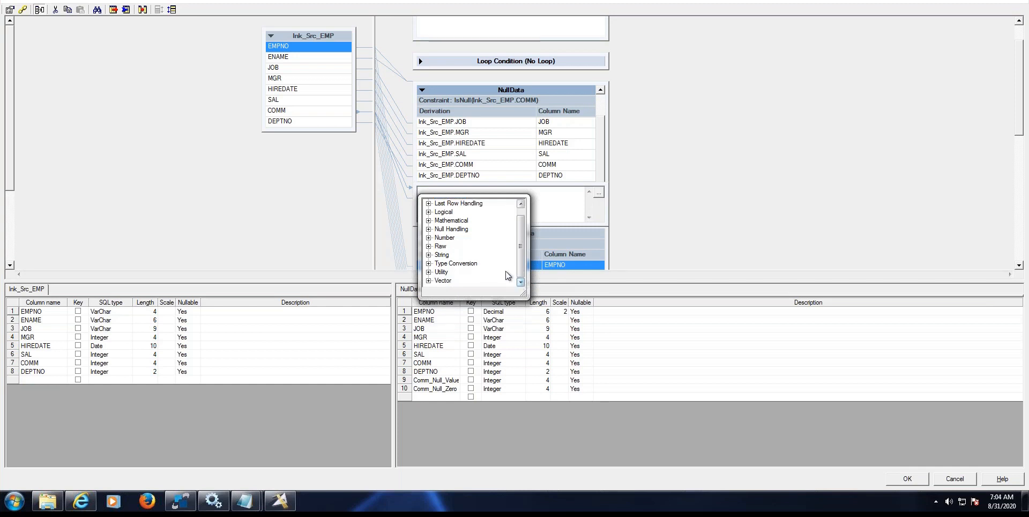
pyautogui.click(429, 230)
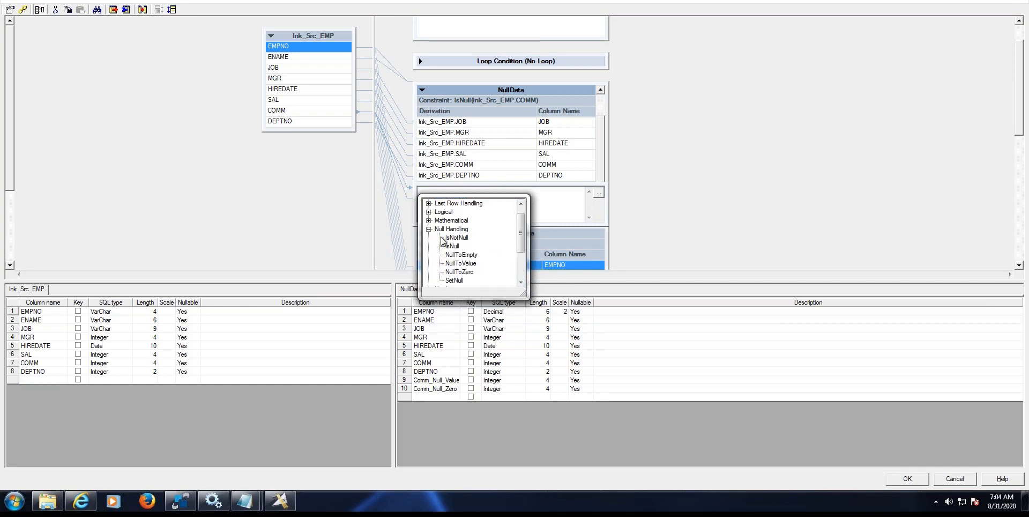
pyautogui.click(465, 264)
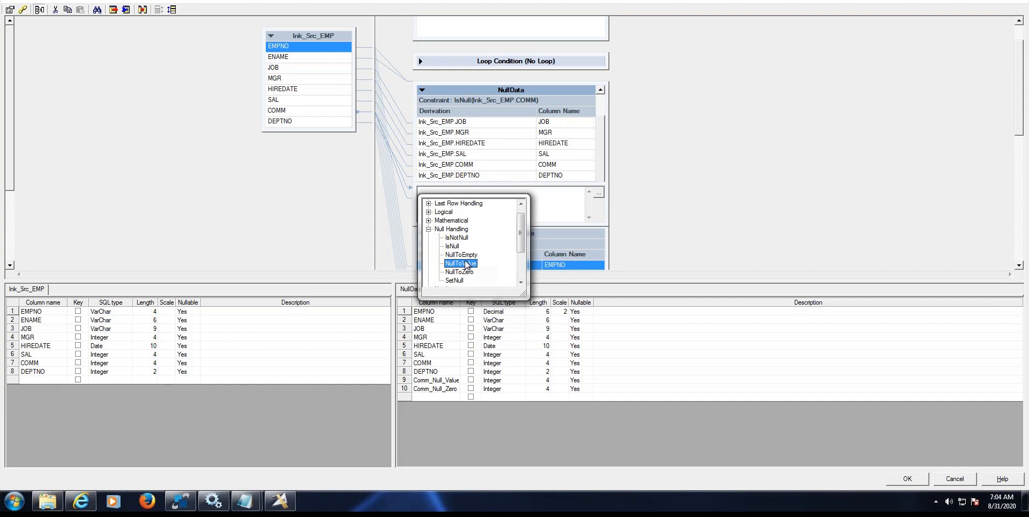
pyautogui.click(465, 263)
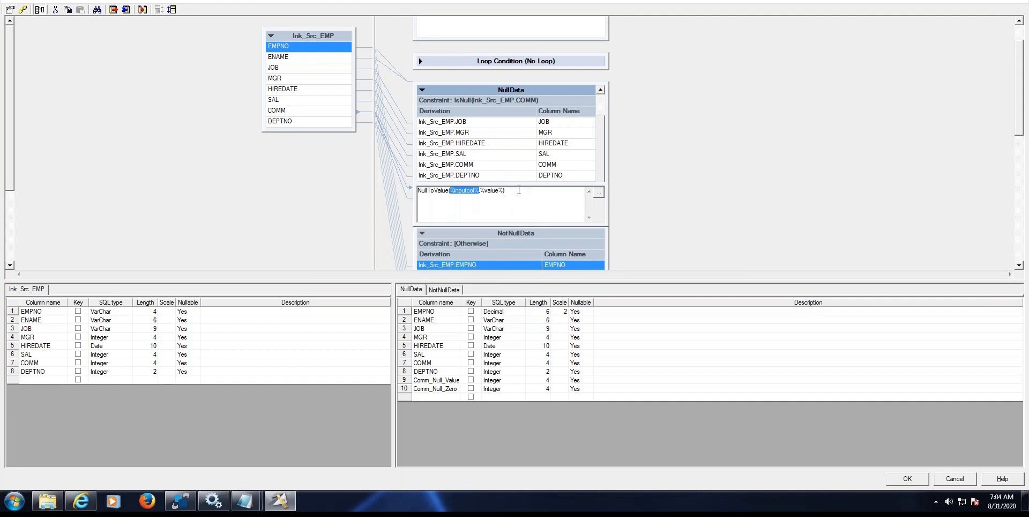
# Replace the function template in the Comm_Null_Value derivation with the copied NullToValue(lnk_Src_EMP.COMM,250) expression.
pyautogui.moveTo(519, 190); pyautogui.dragTo(417, 190)
pyautogui.press('Delete')
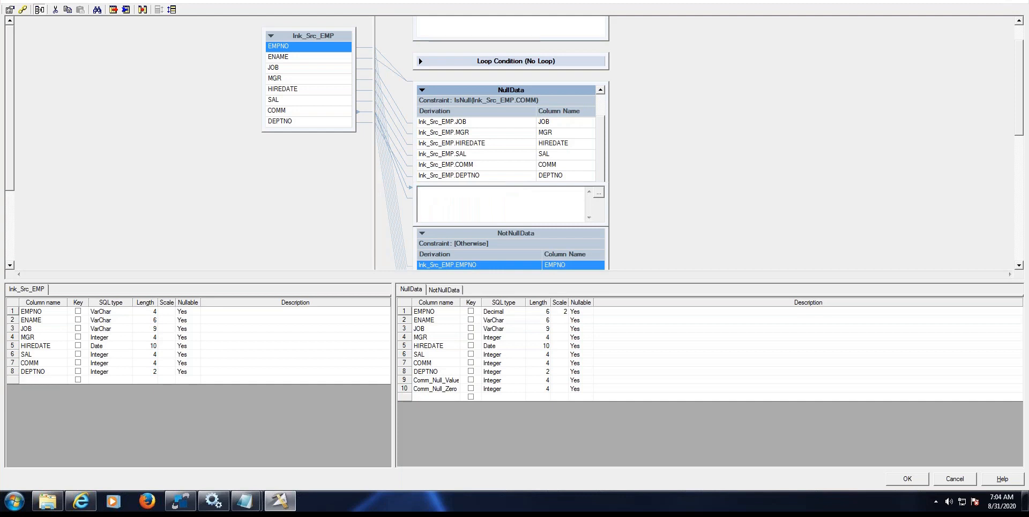
pyautogui.hotkey('ctrl', 'v')
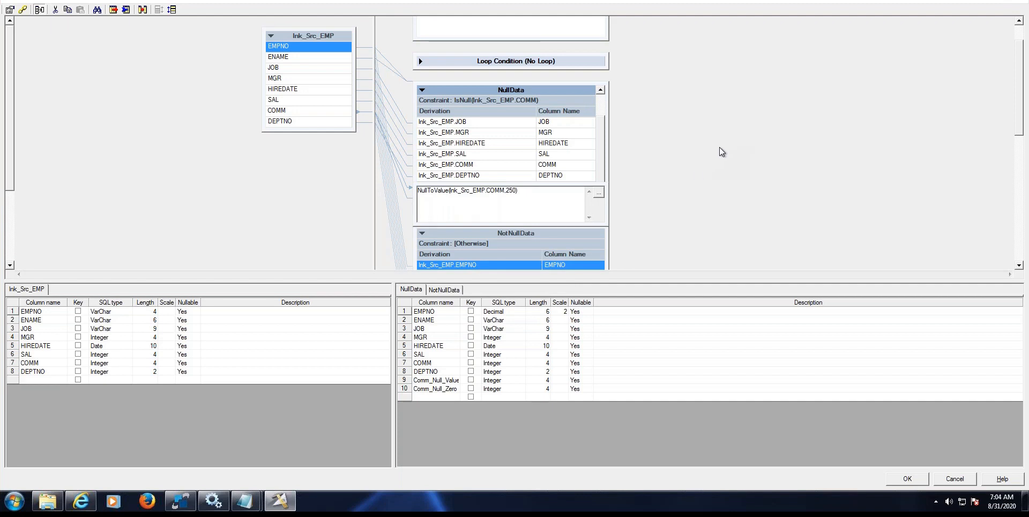
pyautogui.click(693, 165)
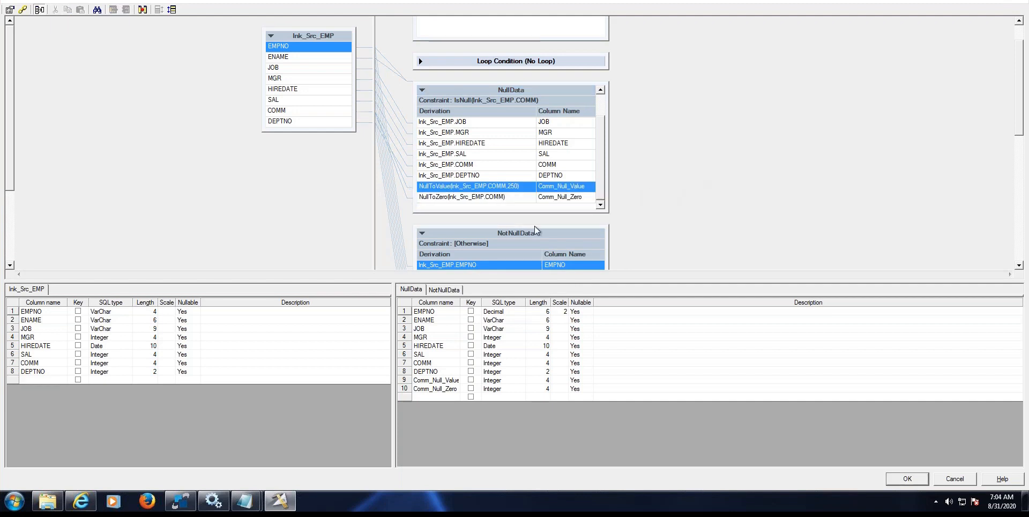
# Inspect the NullToZero derivation of Comm_Null_Zero in NullData and accept the Transformer settings.
pyautogui.click(489, 199)
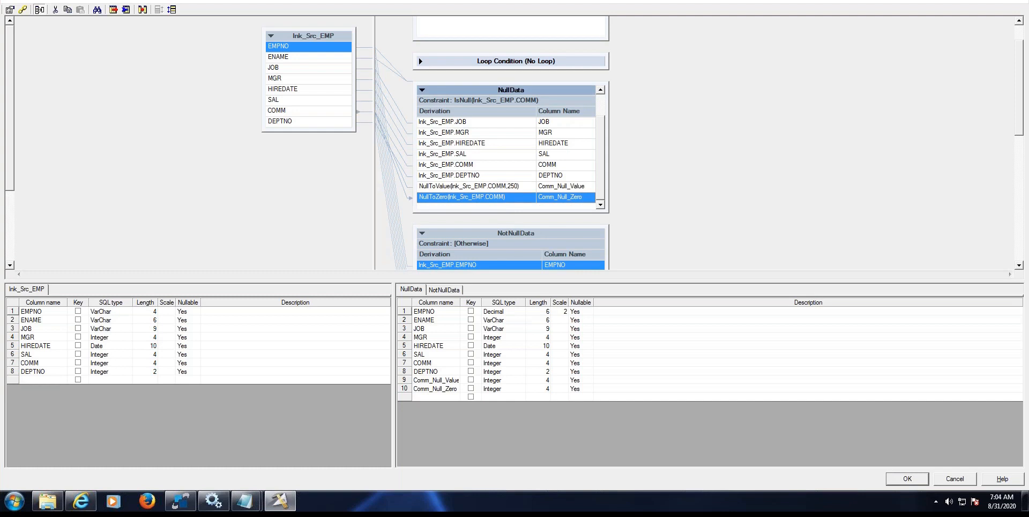
pyautogui.doubleClick(490, 199)
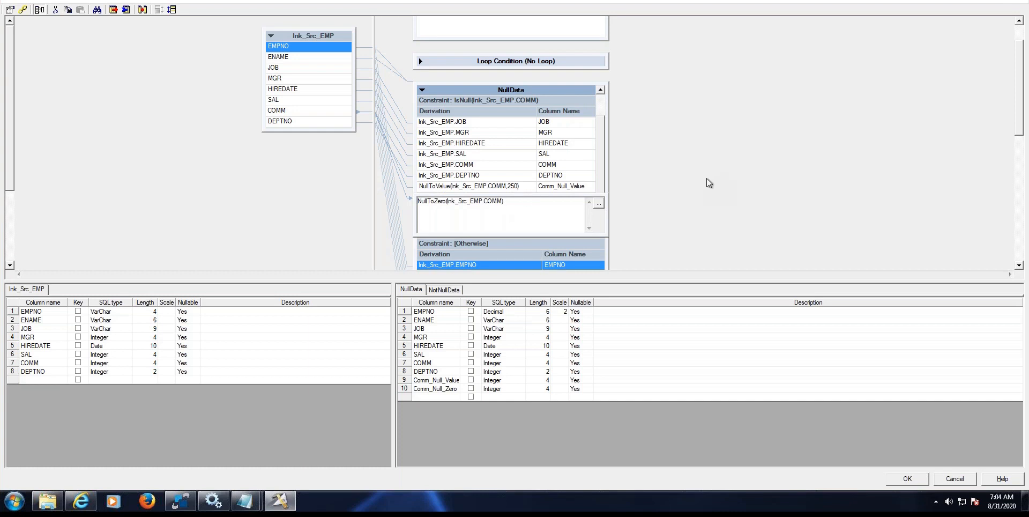
pyautogui.click(490, 188)
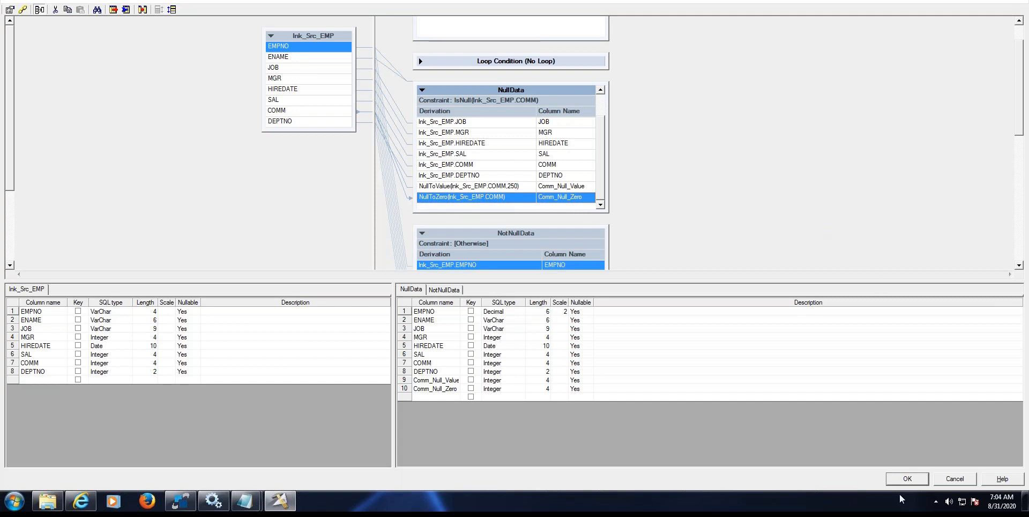
pyautogui.click(907, 479)
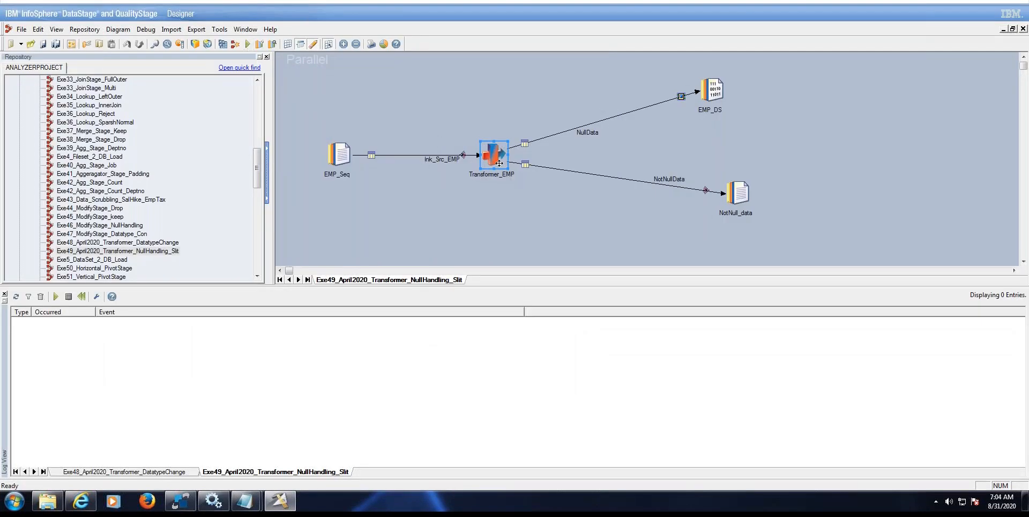
# Reopen Transformer_EMP, review the NotNullData link's column definitions and derivations, and accept the stage.
pyautogui.doubleClick(497, 161)
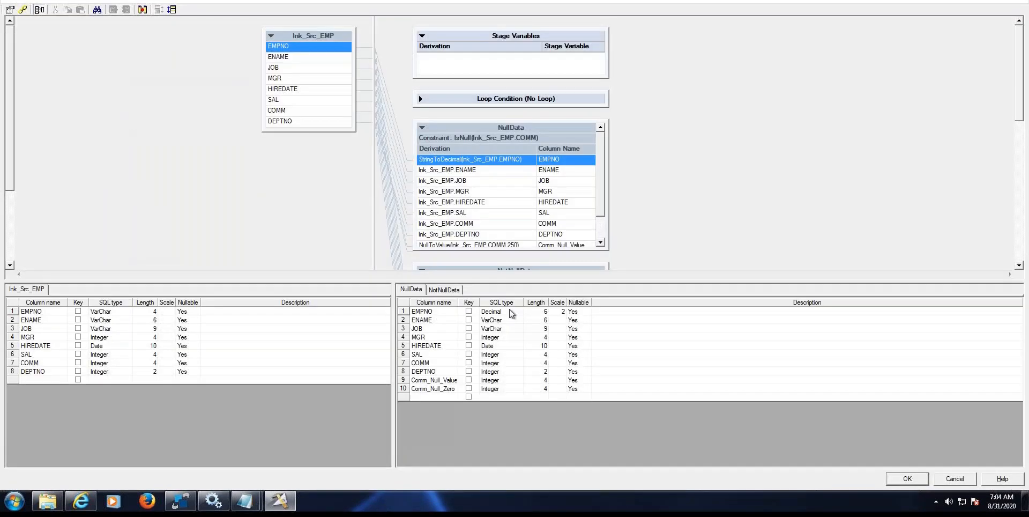
pyautogui.click(444, 289)
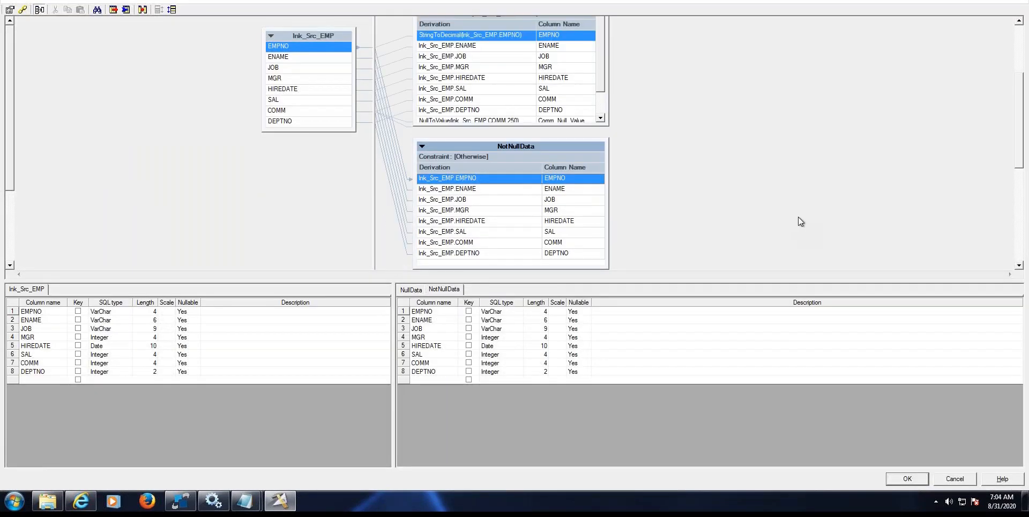
pyautogui.click(1019, 265)
pyautogui.click(1018, 265)
pyautogui.click(1019, 265)
pyautogui.click(1018, 265)
pyautogui.click(1019, 264)
pyautogui.click(1018, 265)
pyautogui.click(1018, 264)
pyautogui.click(911, 481)
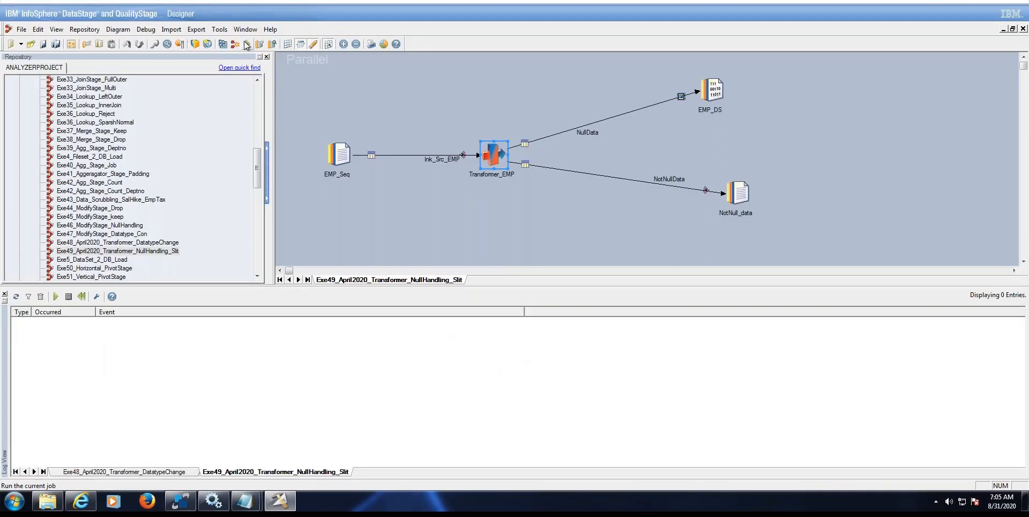
# Compile and run the Exe49_April2020_Transformer_NullHandling_Slit job with no limit on warnings.
pyautogui.click(248, 44)
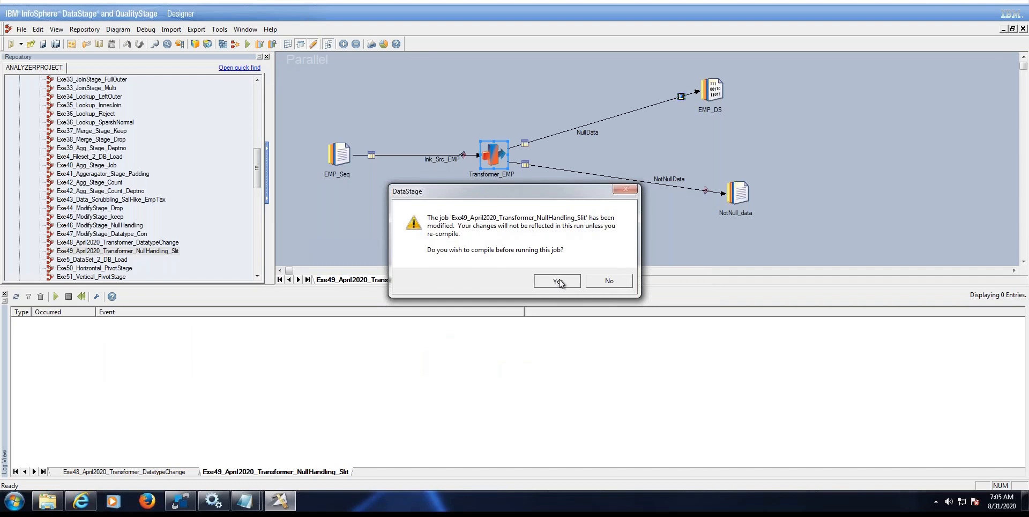
pyautogui.click(555, 277)
pyautogui.click(490, 266)
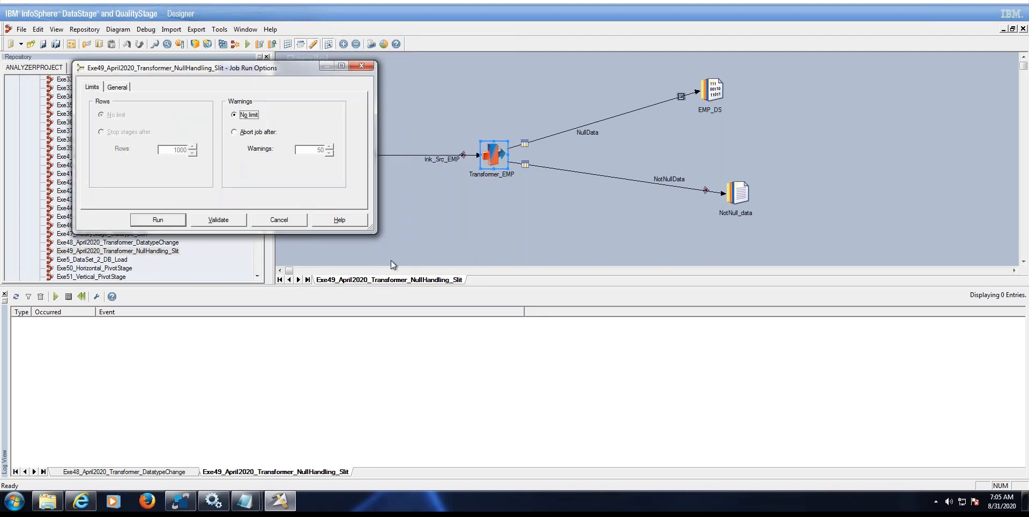
pyautogui.click(169, 222)
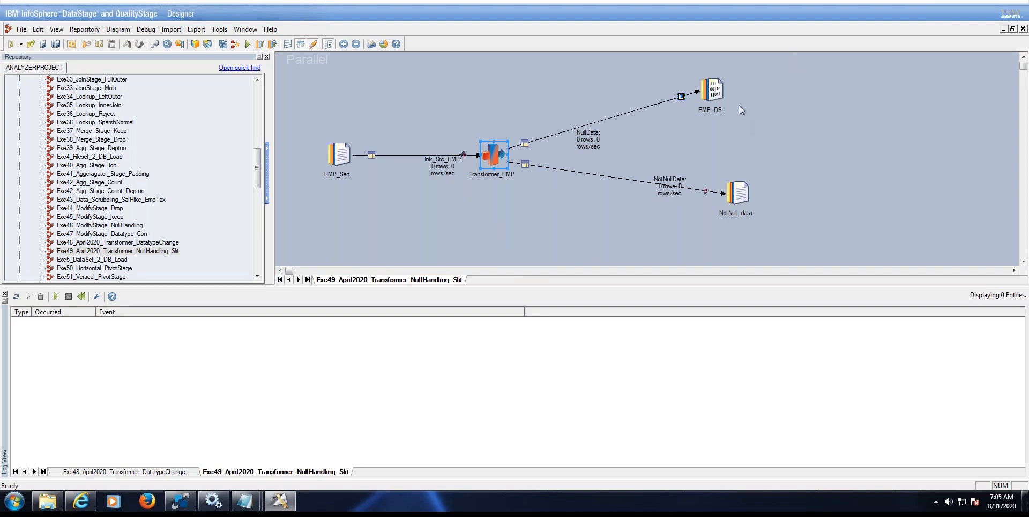
pyautogui.click(587, 146)
pyautogui.click(646, 158)
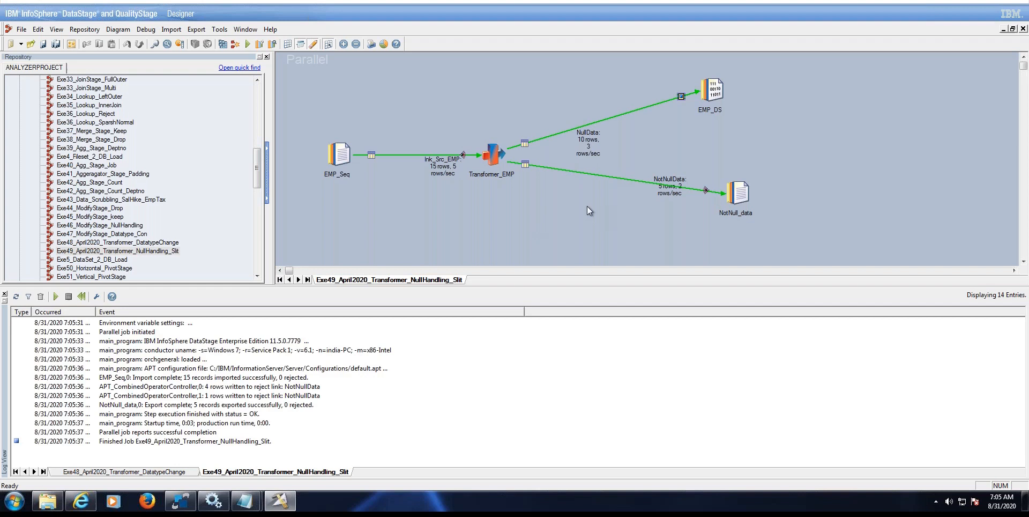
# View the NullData rows in EMP_DS and compare the COMM values with the Comm_Null_Value column.
pyautogui.rightClick(719, 101)
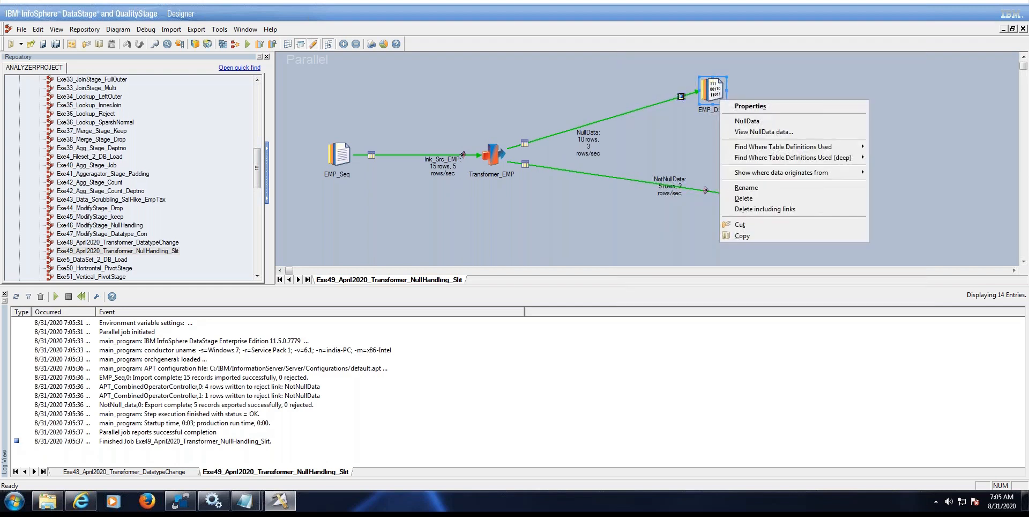
pyautogui.click(747, 134)
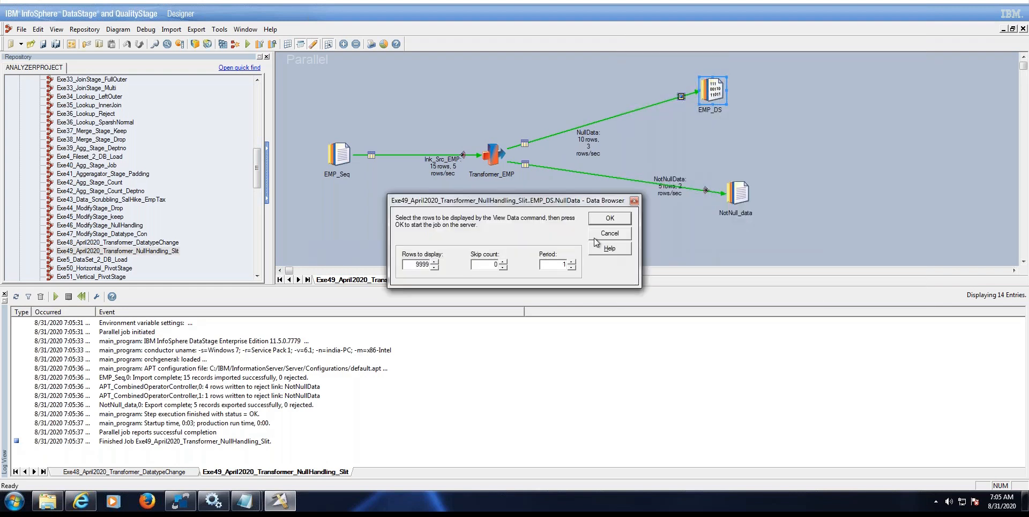
pyautogui.click(608, 219)
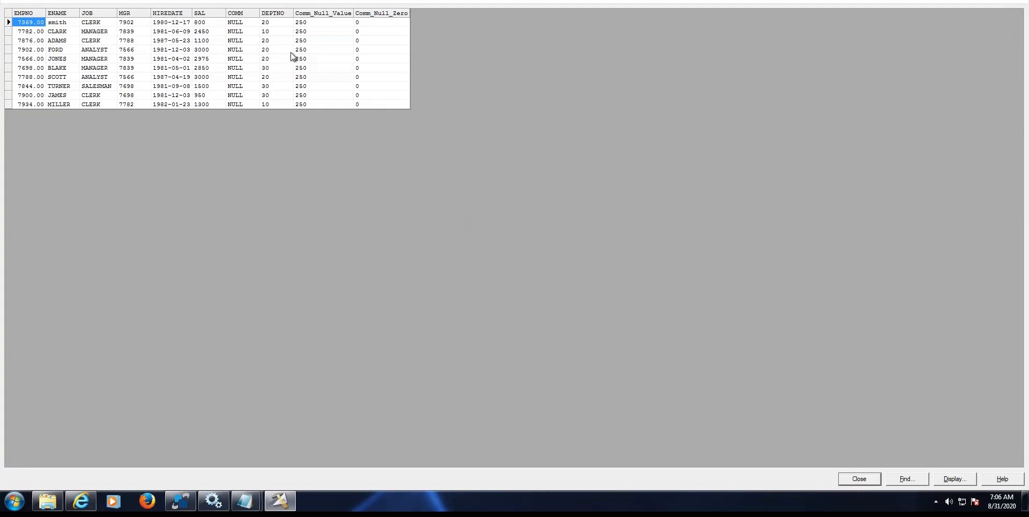
pyautogui.click(245, 24)
pyautogui.click(250, 74)
pyautogui.click(317, 25)
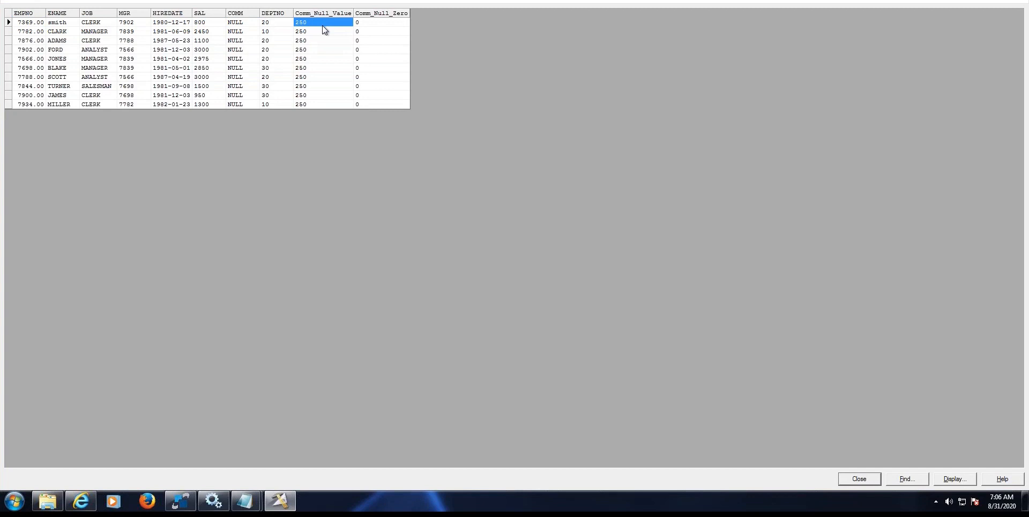
pyautogui.click(308, 33)
pyautogui.click(315, 59)
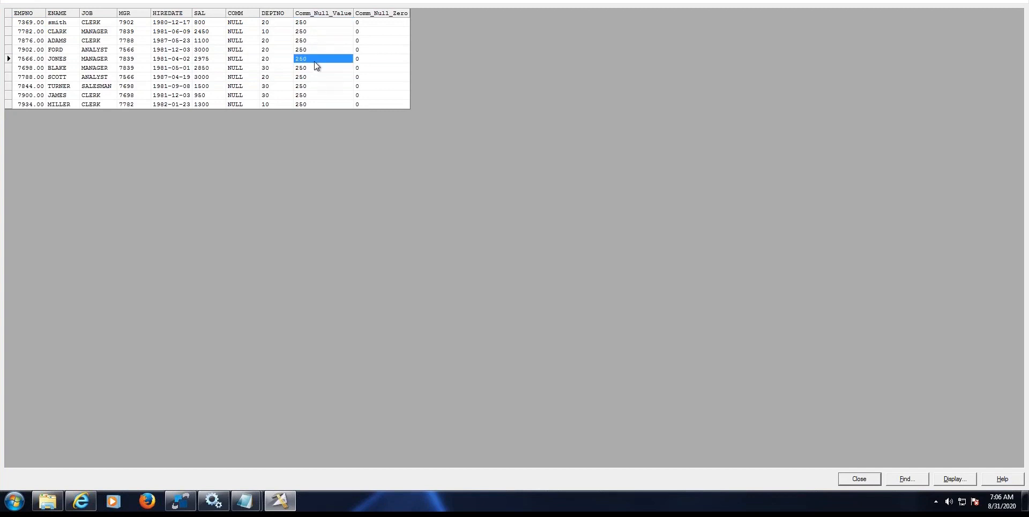
pyautogui.click(318, 87)
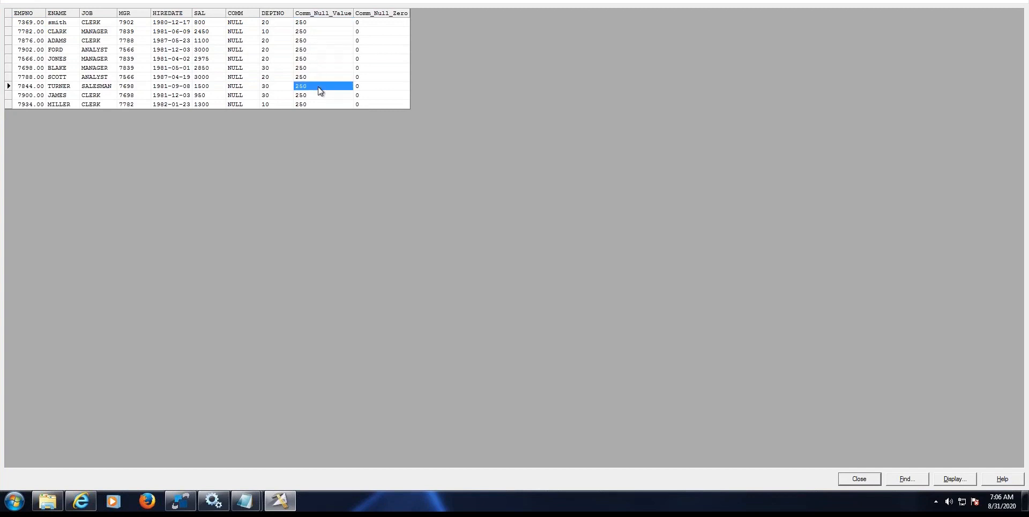
# Check the Comm_Null_Zero values across the EMP_DS rows and close the data view.
pyautogui.click(374, 23)
pyautogui.click(378, 42)
pyautogui.click(380, 68)
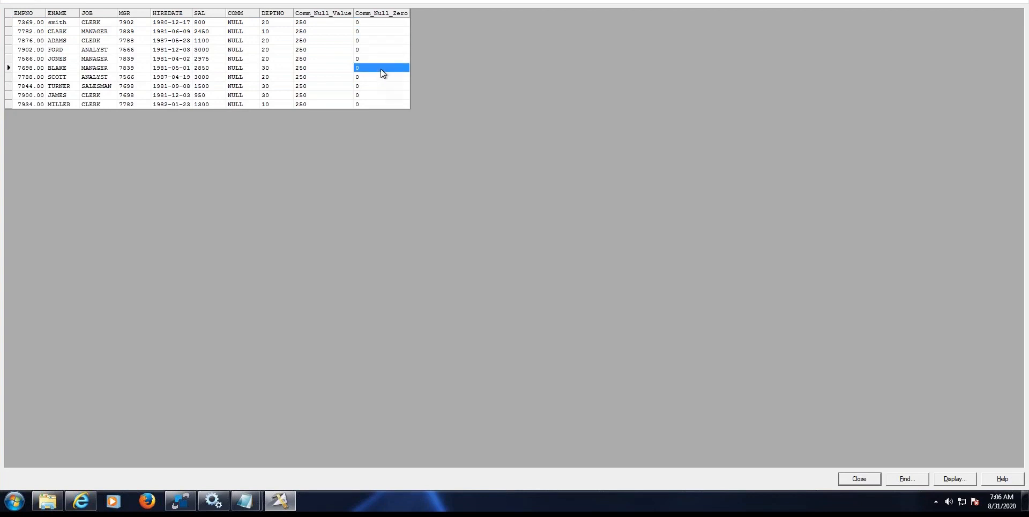
pyautogui.click(370, 31)
pyautogui.click(375, 57)
pyautogui.click(383, 94)
pyautogui.click(376, 103)
pyautogui.click(369, 88)
pyautogui.click(868, 479)
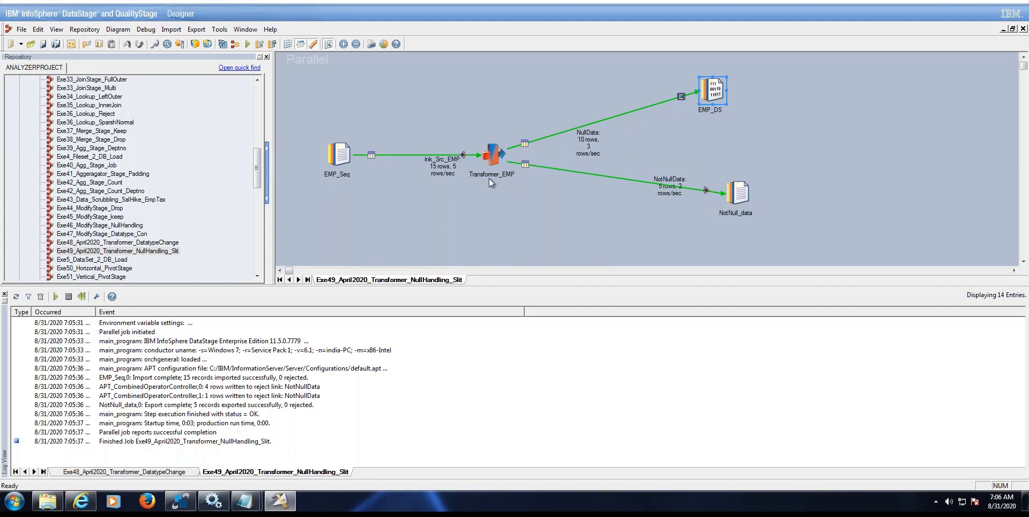
# Turn off the Otherwise/Log option for the NotNullData link in the Transformer_EMP constraints and accept the stage.
pyautogui.click(491, 155)
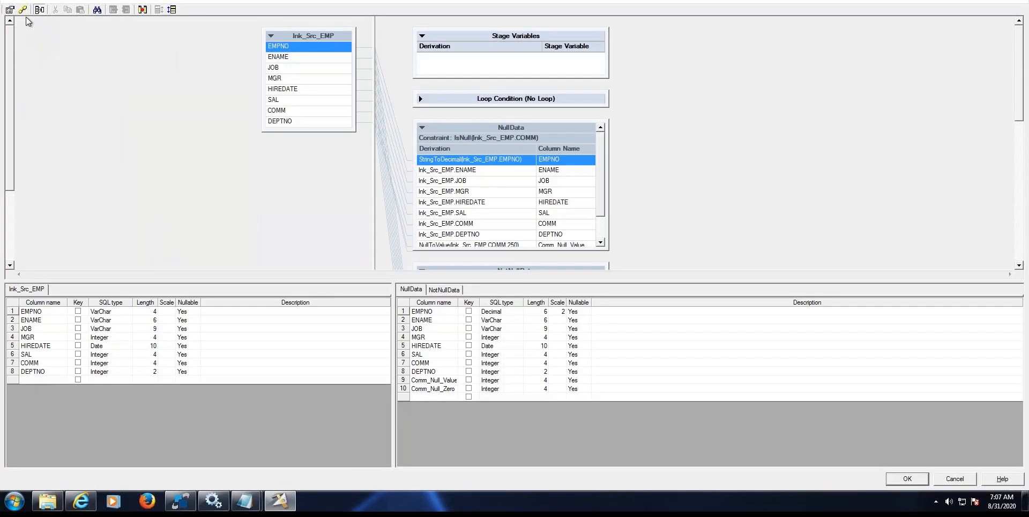
pyautogui.click(24, 11)
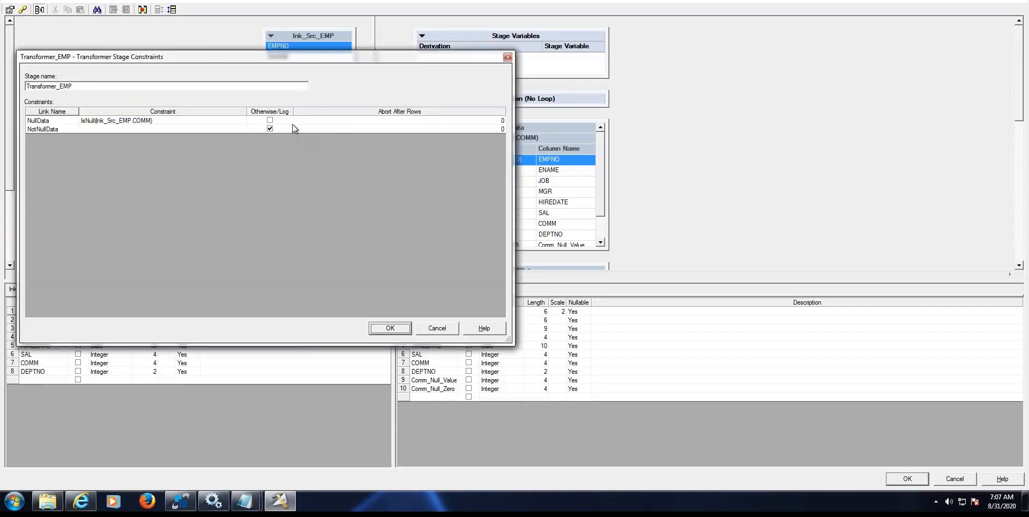
pyautogui.click(269, 128)
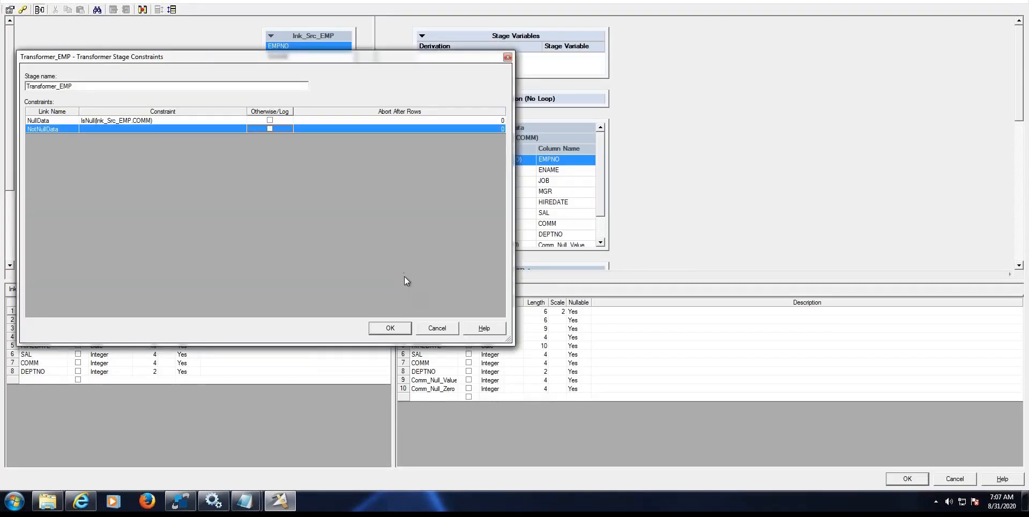
pyautogui.click(390, 328)
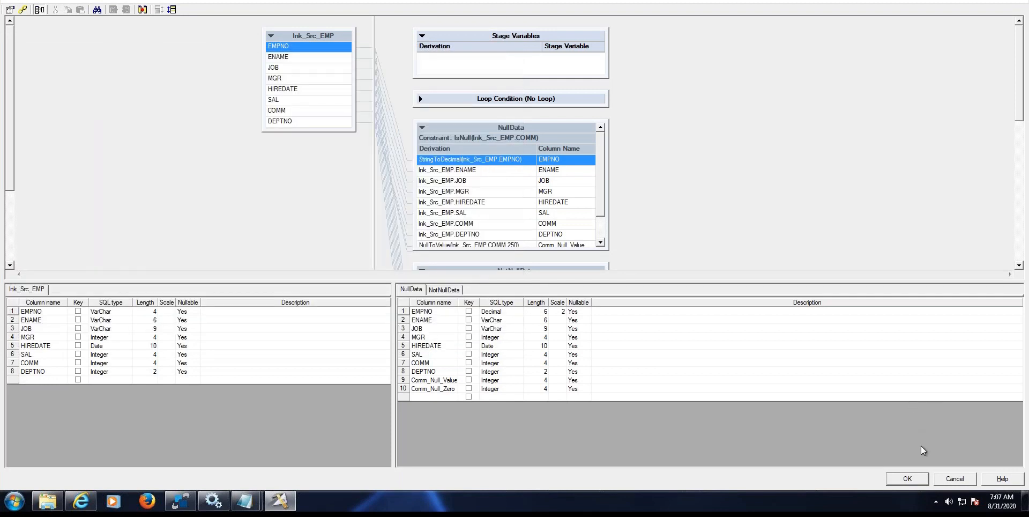
pyautogui.click(907, 479)
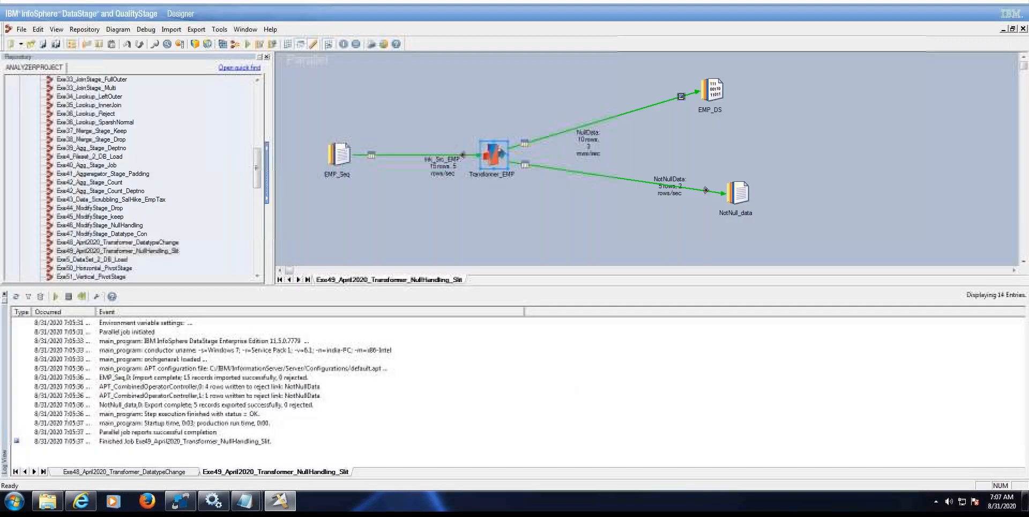
# Save, compile and run the Exe49_April2020_Transformer_NullHandling_Slit job with no limit on warnings.
pyautogui.click(248, 46)
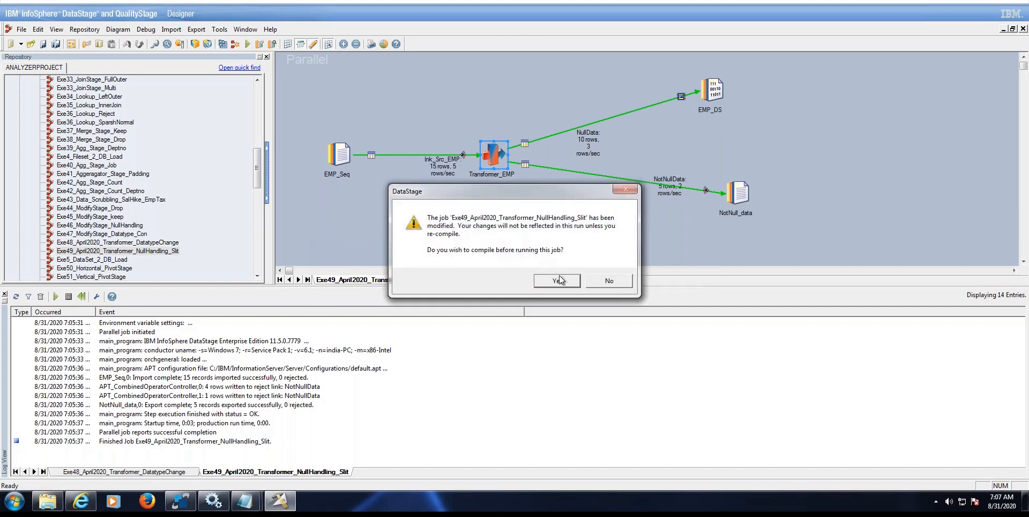
pyautogui.click(558, 281)
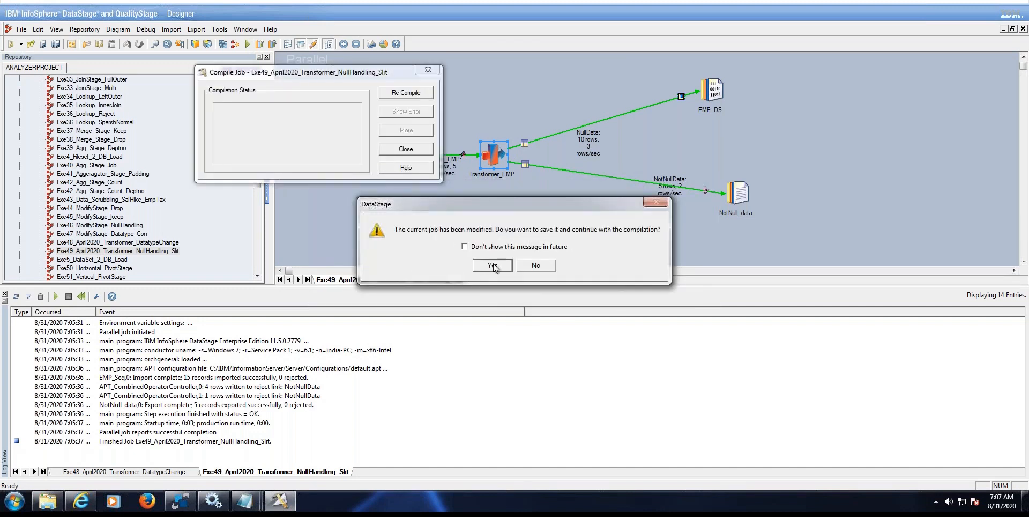
pyautogui.press('Return')
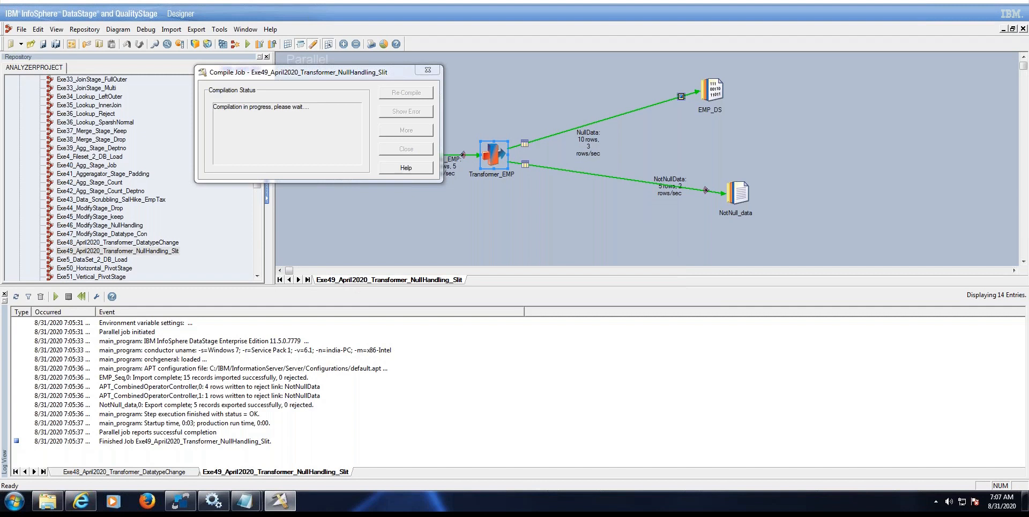
pyautogui.press('Escape')
pyautogui.hotkey('ctrl', 'F5')
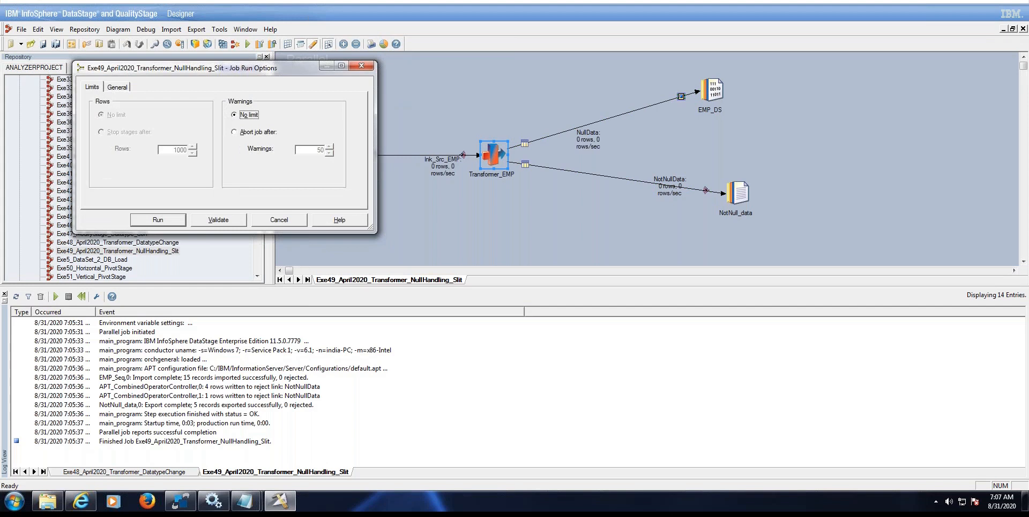
pyautogui.click(168, 219)
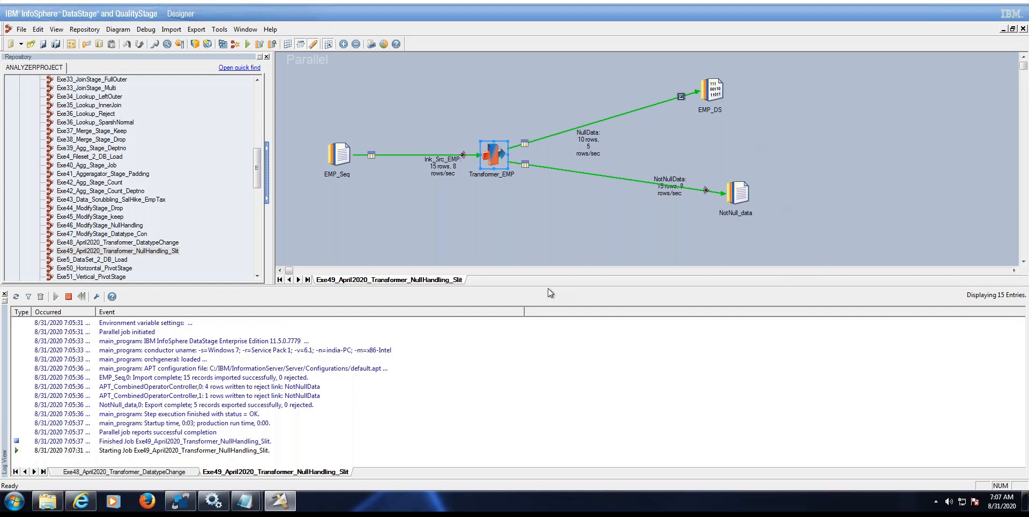
# Remove the IsNull(lnk_Src_EMP.COMM) constraint from the NullData link in Transformer_EMP and accept the stage.
pyautogui.click(492, 153)
pyautogui.doubleClick(491, 153)
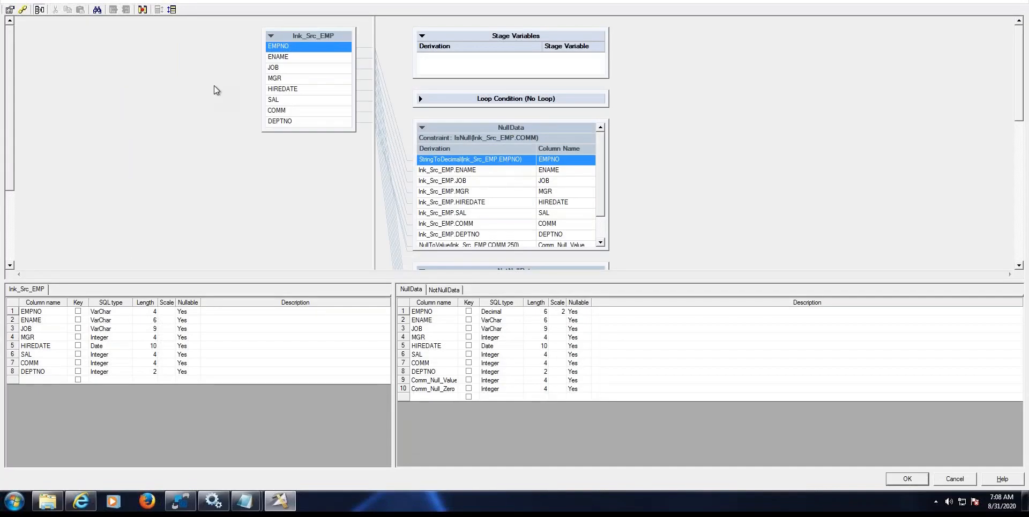
pyautogui.click(23, 11)
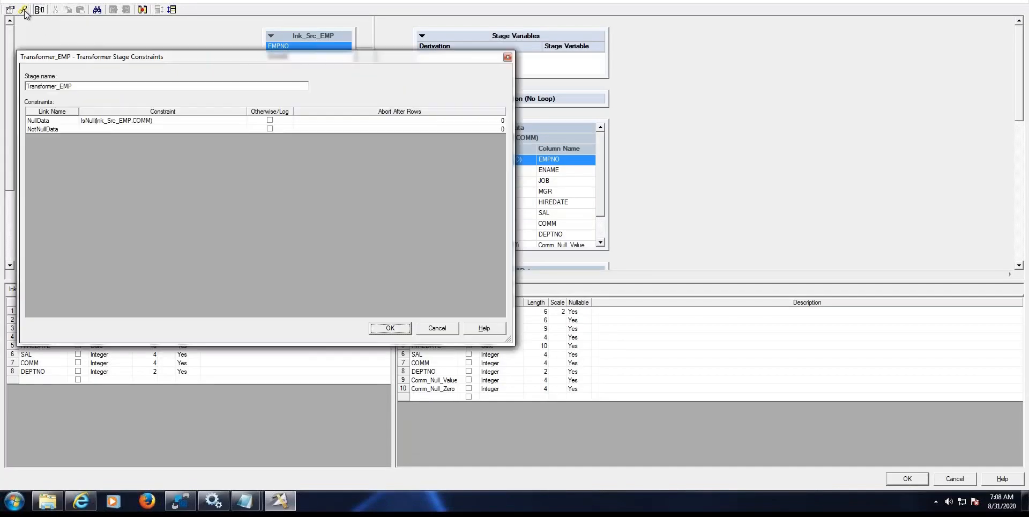
pyautogui.doubleClick(189, 124)
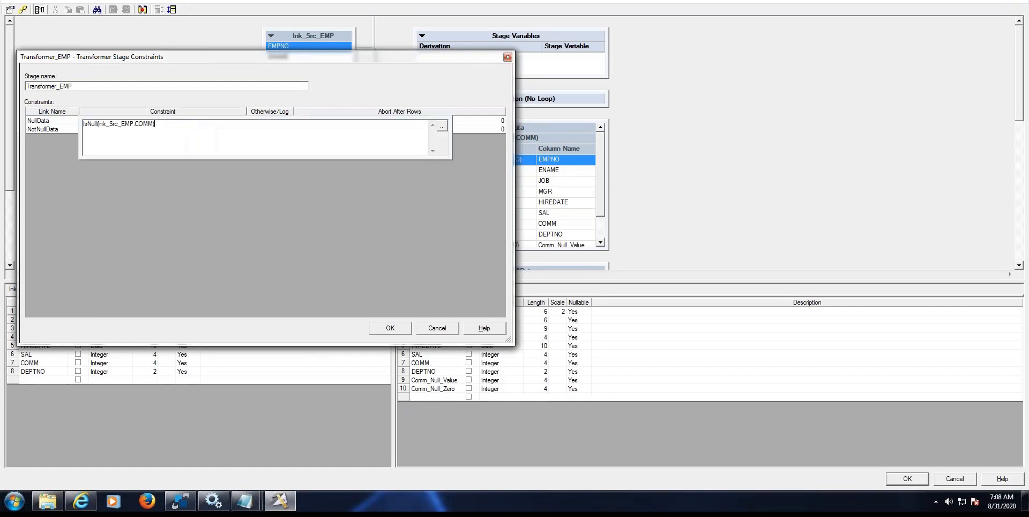
pyautogui.press('BackSpace')
pyautogui.press('BackSpace')
pyautogui.press('BackSpace')
pyautogui.press('BackSpace')
pyautogui.press('BackSpace')
pyautogui.press('BackSpace')
pyautogui.press('BackSpace')
pyautogui.press('BackSpace')
pyautogui.press('BackSpace')
pyautogui.press('BackSpace')
pyautogui.press('BackSpace')
pyautogui.press('BackSpace')
pyautogui.press('BackSpace')
pyautogui.press('BackSpace')
pyautogui.press('BackSpace')
pyautogui.press('BackSpace')
pyautogui.press('BackSpace')
pyautogui.press('BackSpace')
pyautogui.press('BackSpace')
pyautogui.press('BackSpace')
pyautogui.click(55, 128)
pyautogui.click(390, 328)
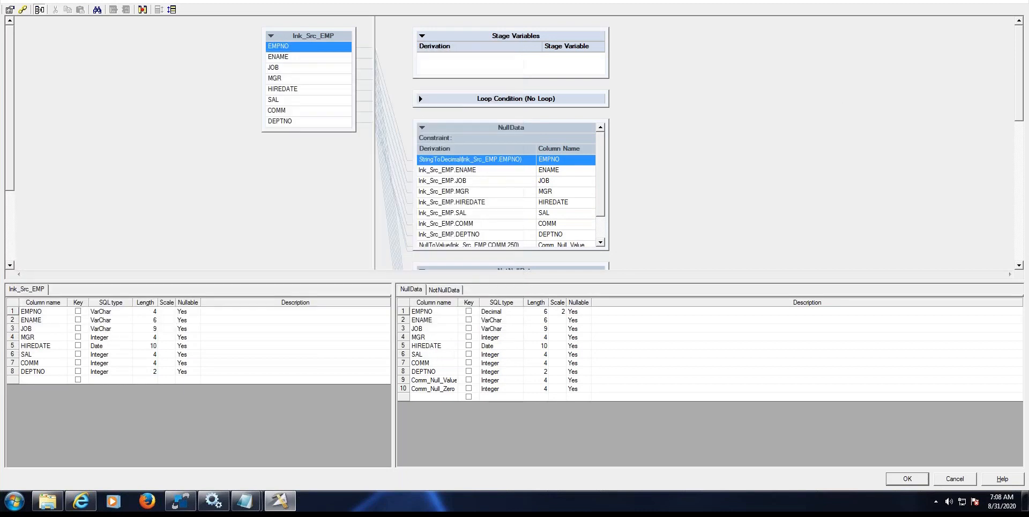
pyautogui.click(906, 478)
# Recompile and rerun the null-handling job with neither output link constrained, keeping warnings unlimited.
pyautogui.click(247, 44)
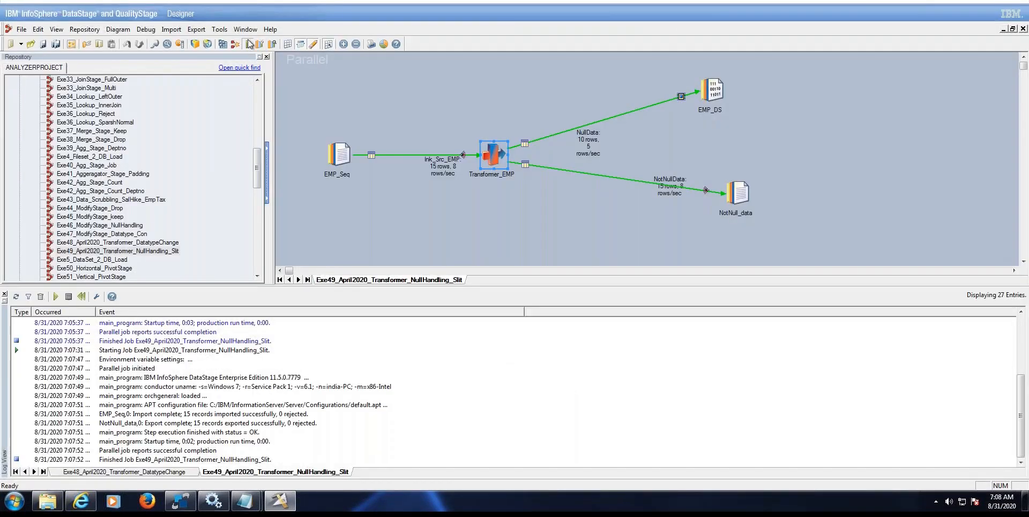
pyautogui.click(561, 282)
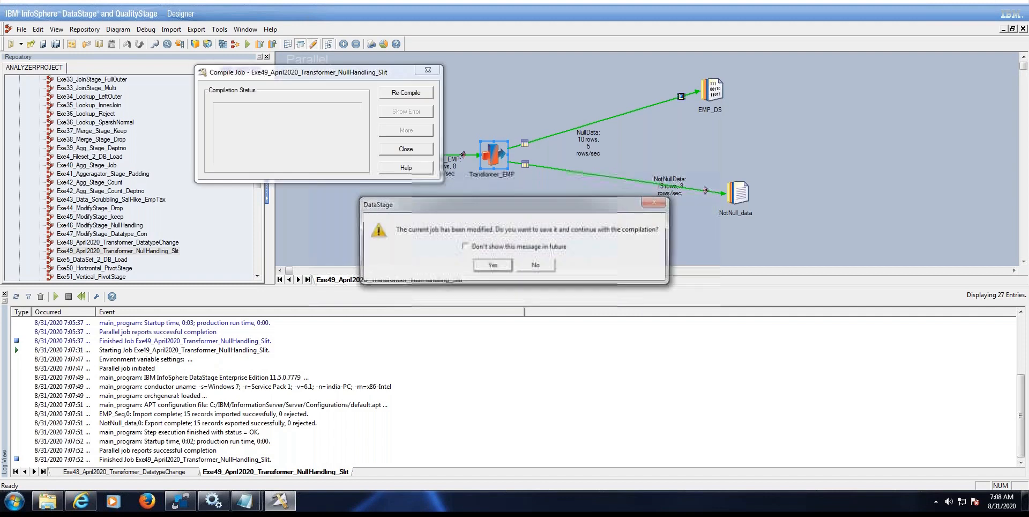
pyautogui.click(507, 263)
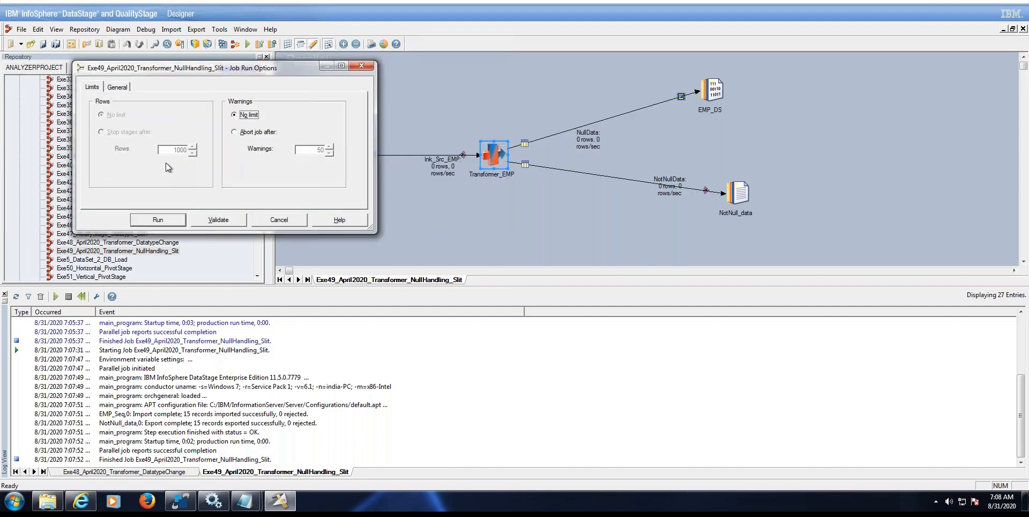
pyautogui.click(174, 221)
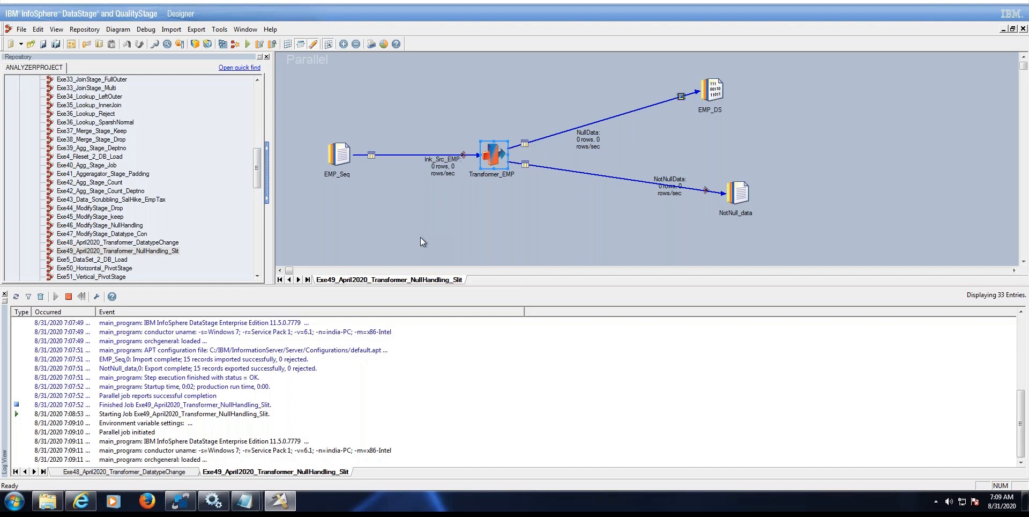
pyautogui.click(410, 219)
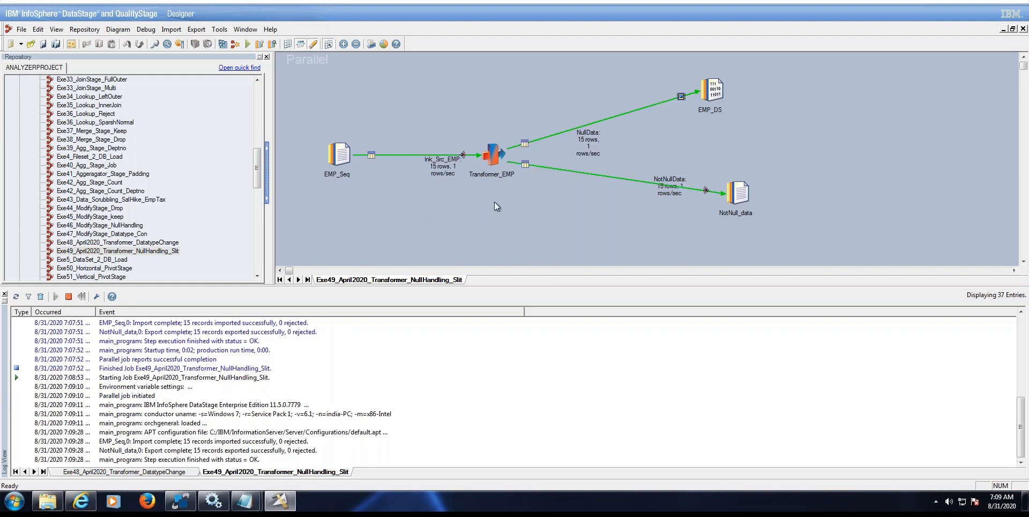
# View the EMP_DS rows, compare COMM with the Comm_Null_Value and Comm_Null_Zero columns, and close the data view.
pyautogui.rightClick(715, 91)
pyautogui.click(758, 123)
pyautogui.click(611, 219)
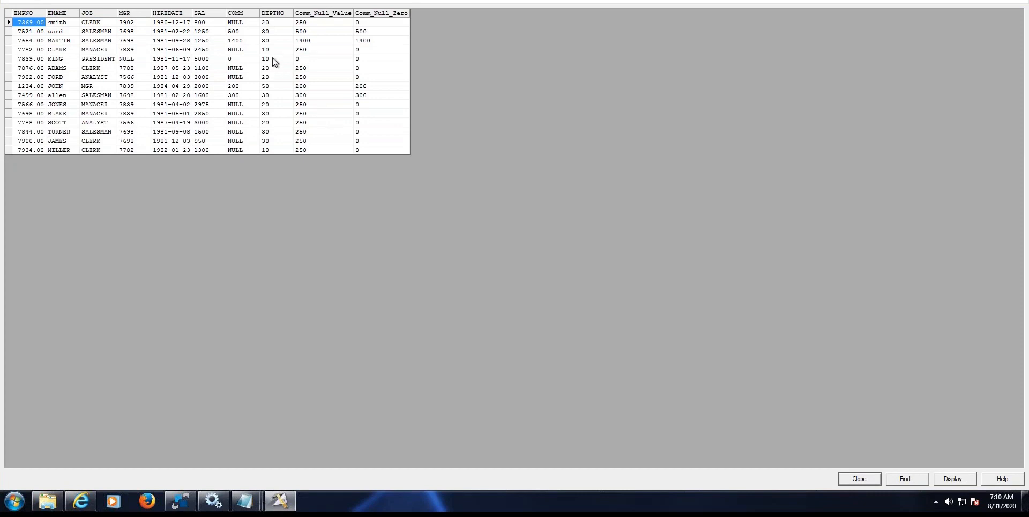
pyautogui.click(244, 24)
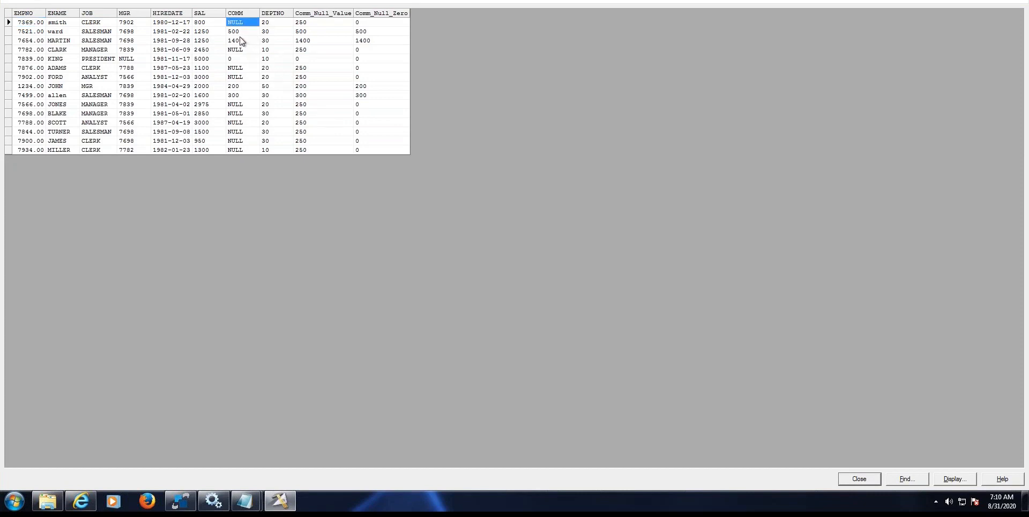
pyautogui.click(305, 23)
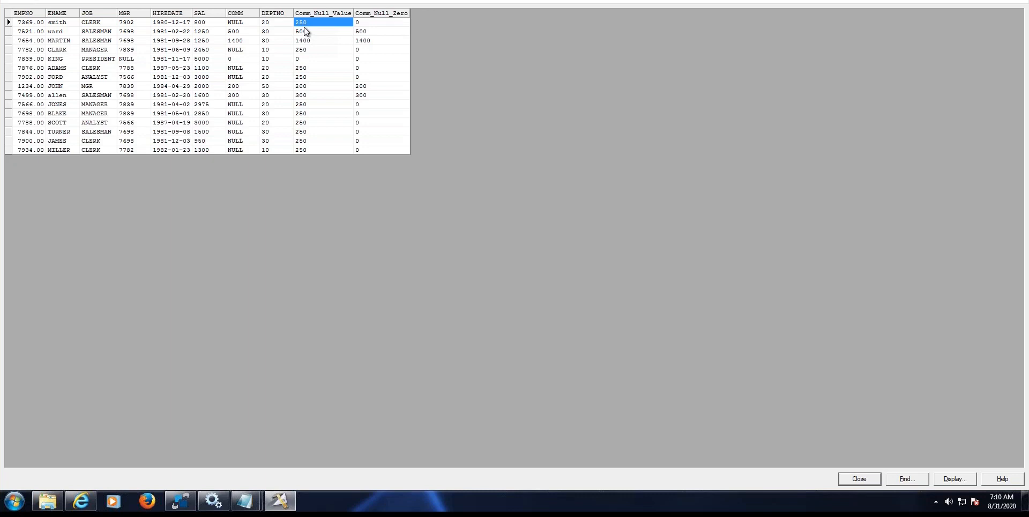
pyautogui.click(364, 24)
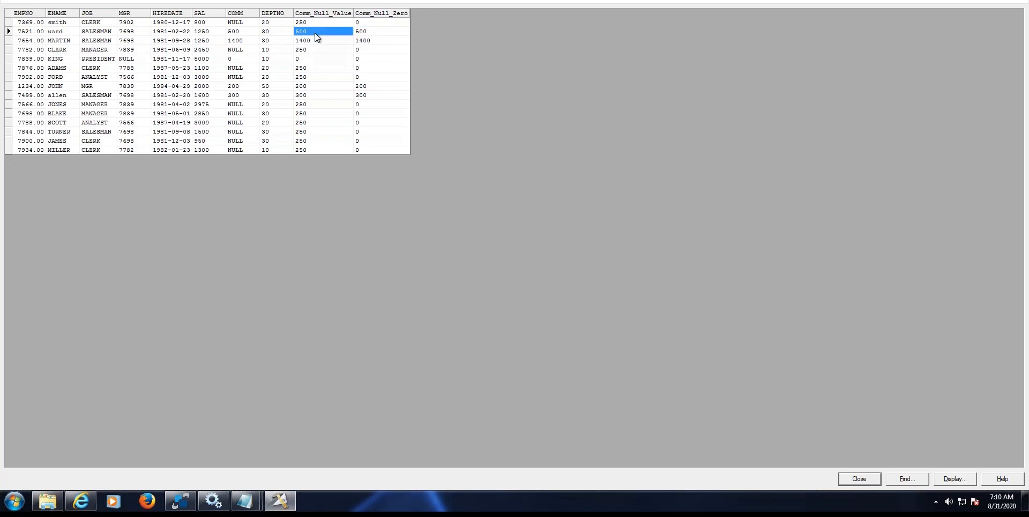
pyautogui.click(368, 32)
pyautogui.click(369, 41)
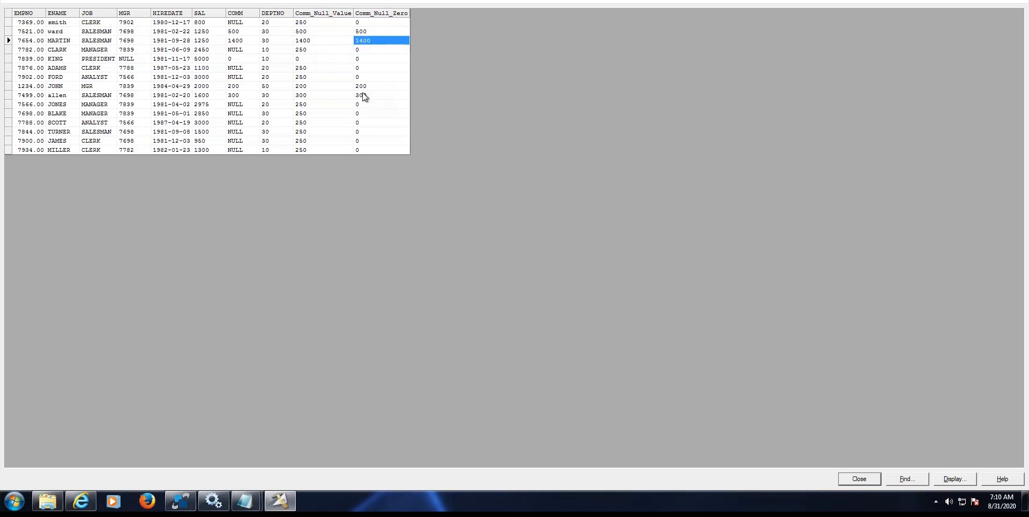
pyautogui.click(362, 94)
pyautogui.click(233, 95)
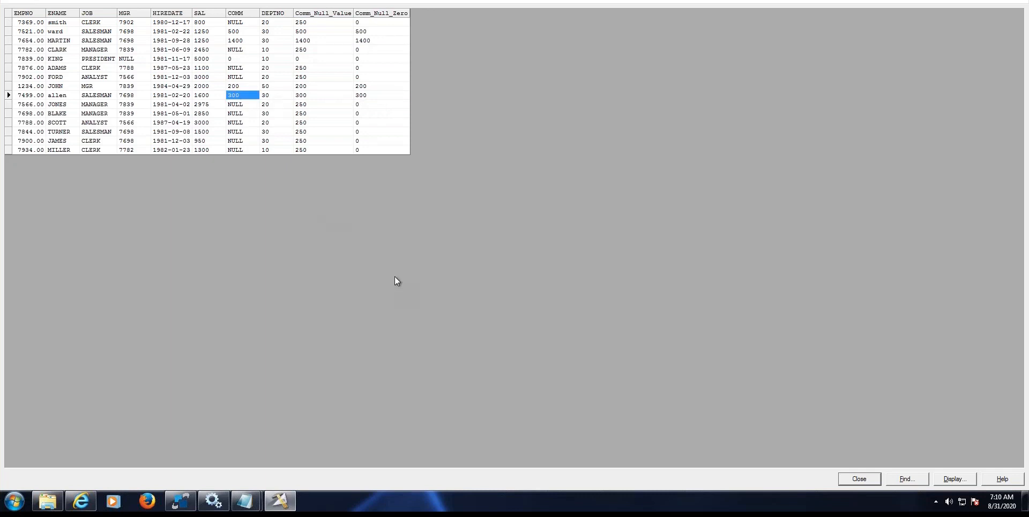
pyautogui.click(870, 478)
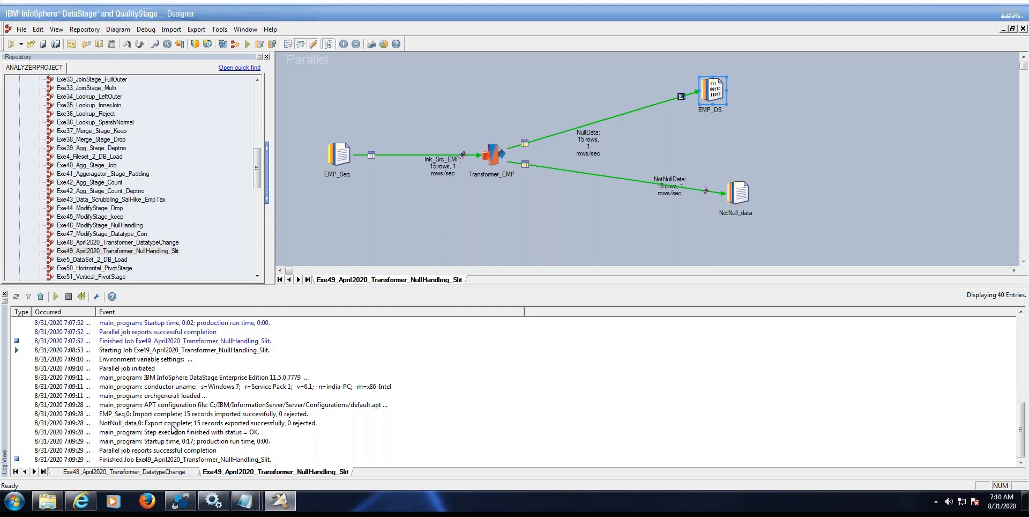
# Look through the exercise jobs that follow Exe49 in the ANALYZERPROJECT repository.
pyautogui.click(1021, 463)
pyautogui.click(257, 276)
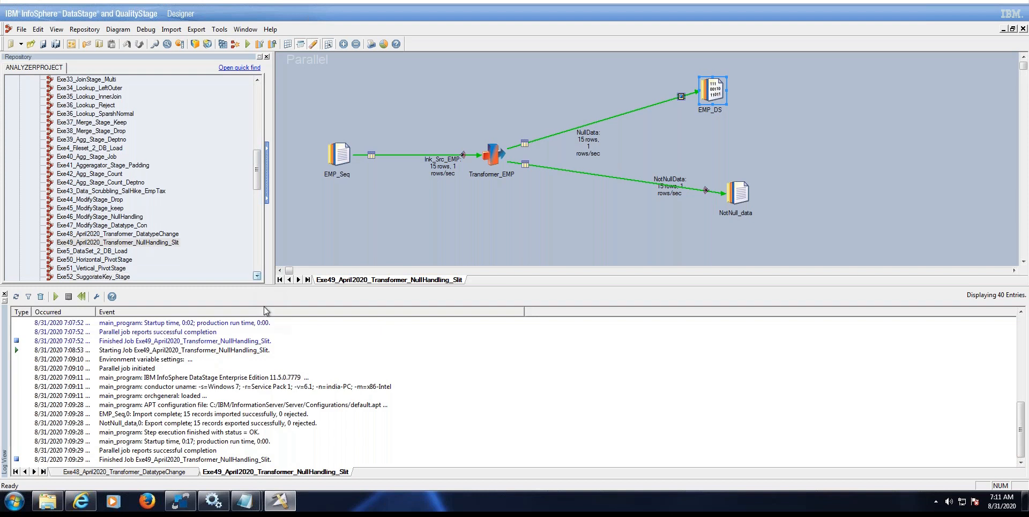
pyautogui.click(256, 276)
pyautogui.click(256, 276)
pyautogui.click(256, 276)
pyautogui.click(257, 276)
pyautogui.click(256, 276)
pyautogui.click(257, 276)
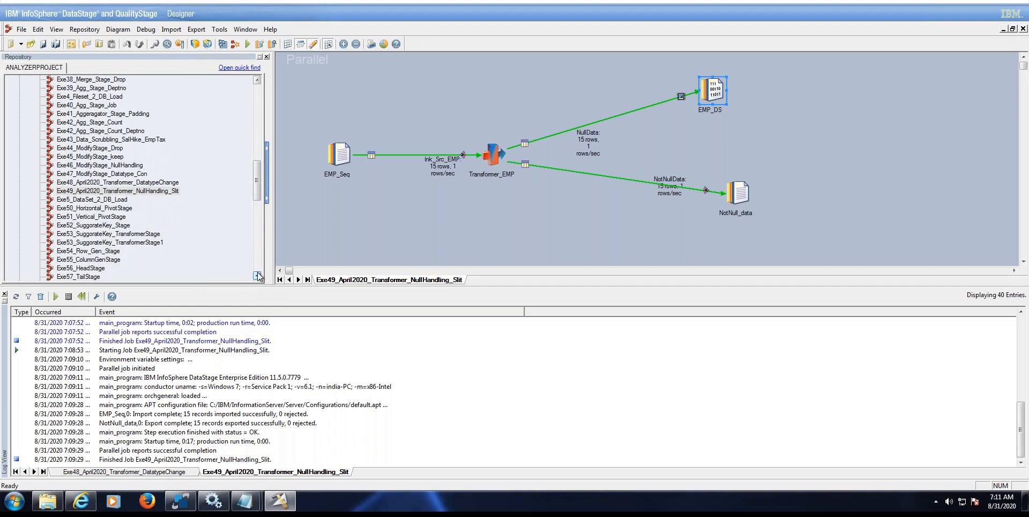
pyautogui.click(256, 276)
pyautogui.click(257, 276)
pyautogui.click(257, 276)
pyautogui.click(256, 276)
pyautogui.click(256, 276)
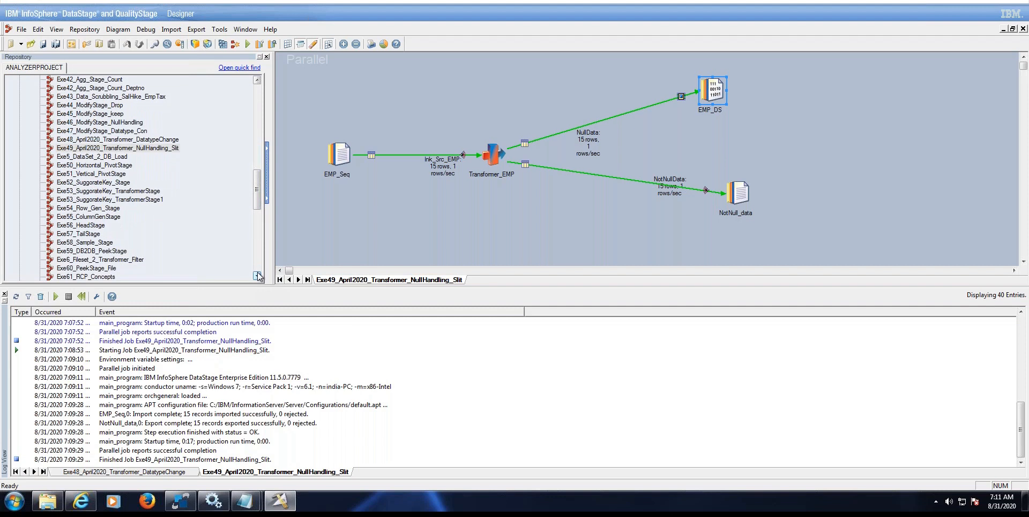
pyautogui.click(257, 275)
pyautogui.click(257, 276)
pyautogui.click(257, 276)
pyautogui.click(256, 275)
pyautogui.click(256, 276)
pyautogui.click(257, 276)
pyautogui.click(256, 276)
pyautogui.click(256, 276)
pyautogui.click(256, 276)
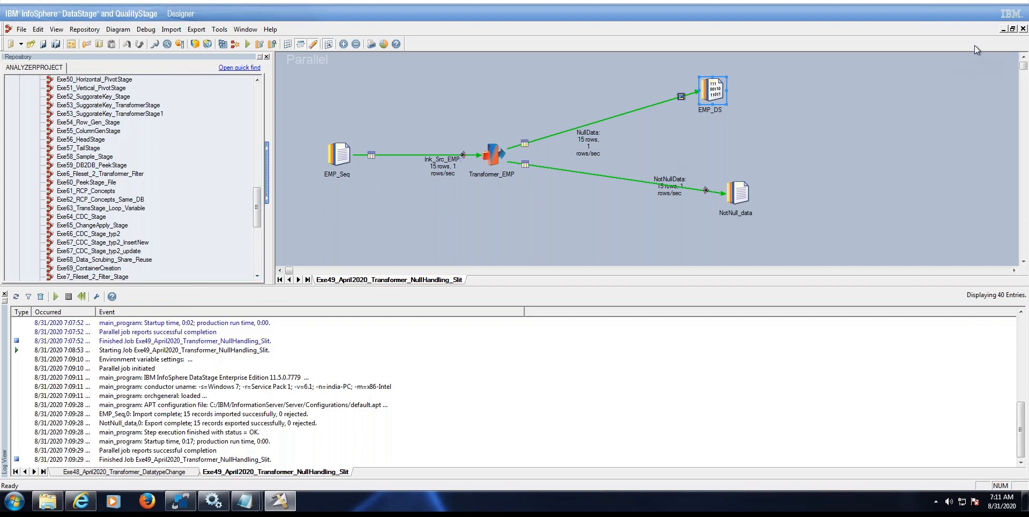
# Close the Exe49_April2020_Transformer_NullHandling_Slit and Exe48_April2020_Transformer_DatatypeChange jobs.
pyautogui.click(1023, 29)
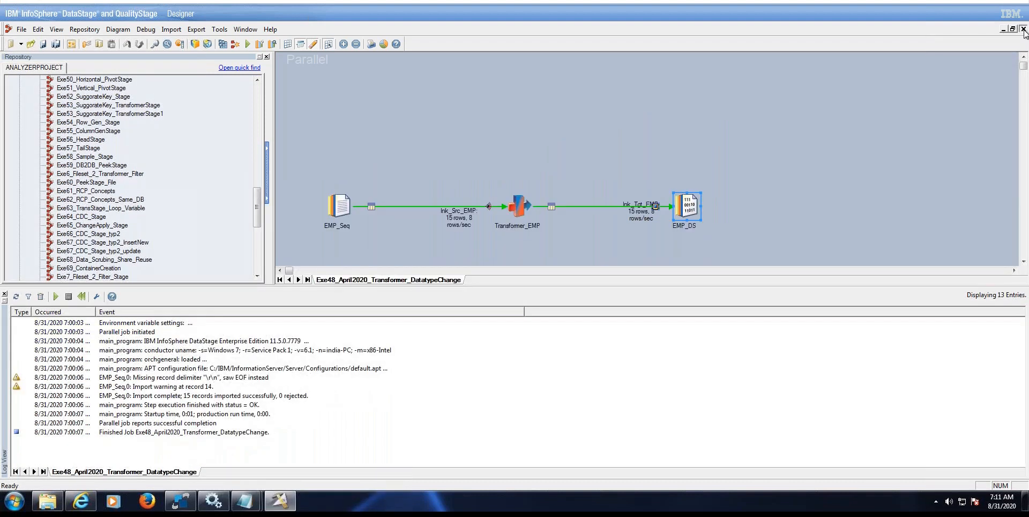
pyautogui.click(1022, 29)
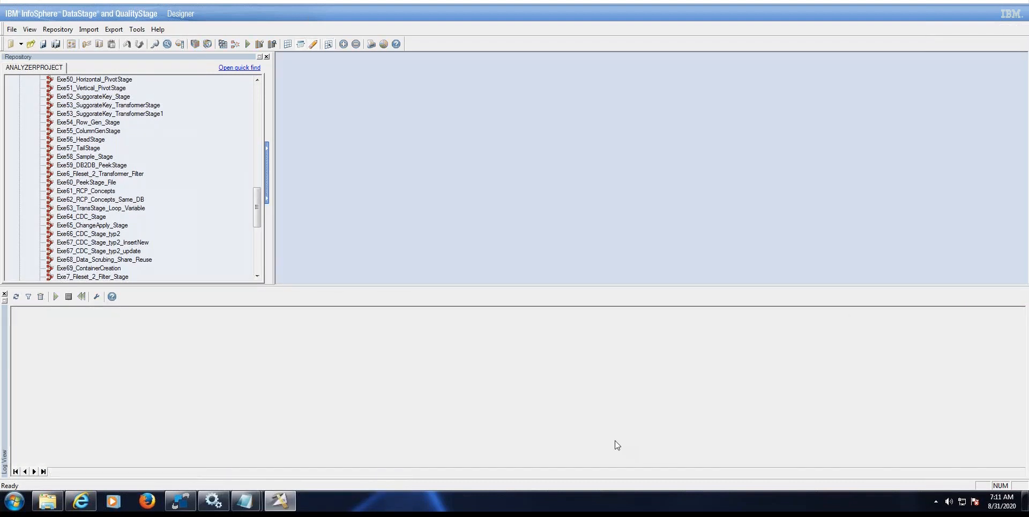